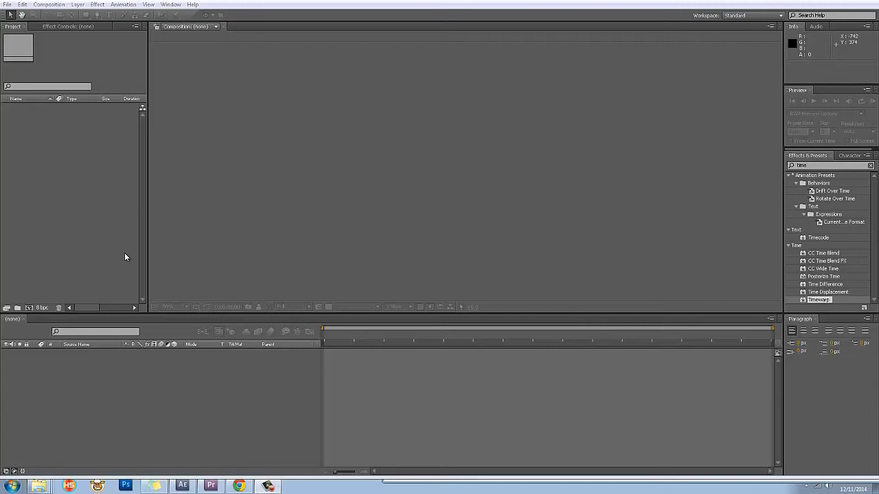
Step: Import the MrOizo.wav audio file into the project and select it
click(7, 5)
mouse_move(21, 157)
click(170, 155)
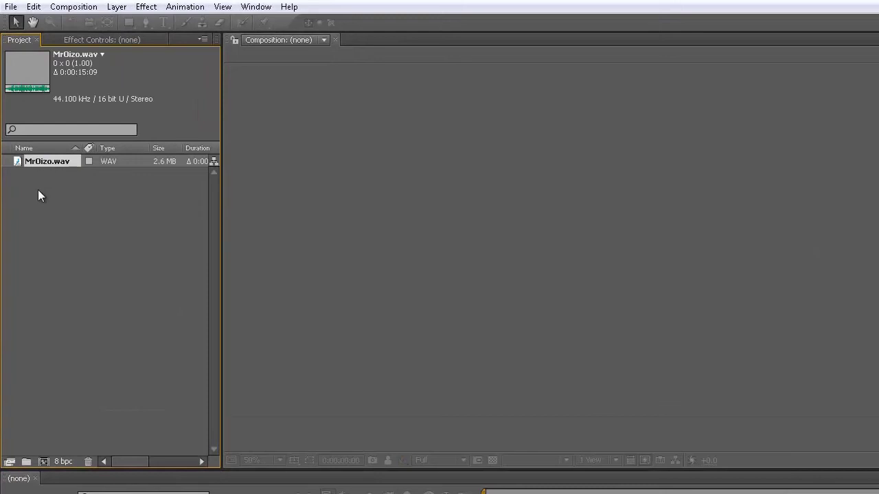
click(39, 191)
click(19, 160)
click(48, 195)
click(40, 160)
Step: Create a new composition with the HDTV 1080 25 preset, 25 frames per second and a 30-second duration
click(82, 8)
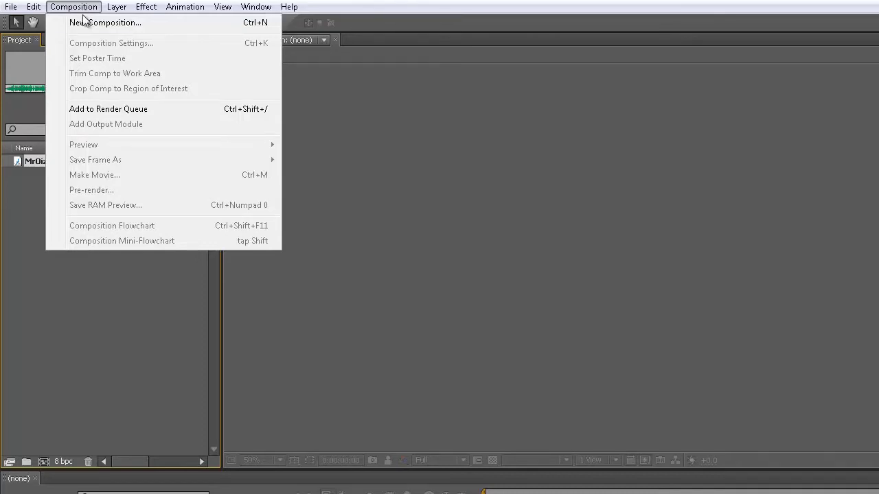
click(88, 23)
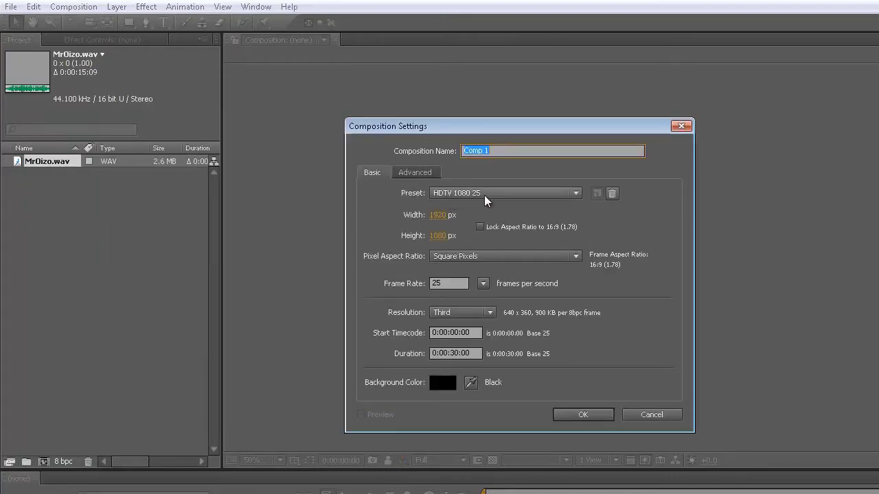
drag(459, 354, 449, 354)
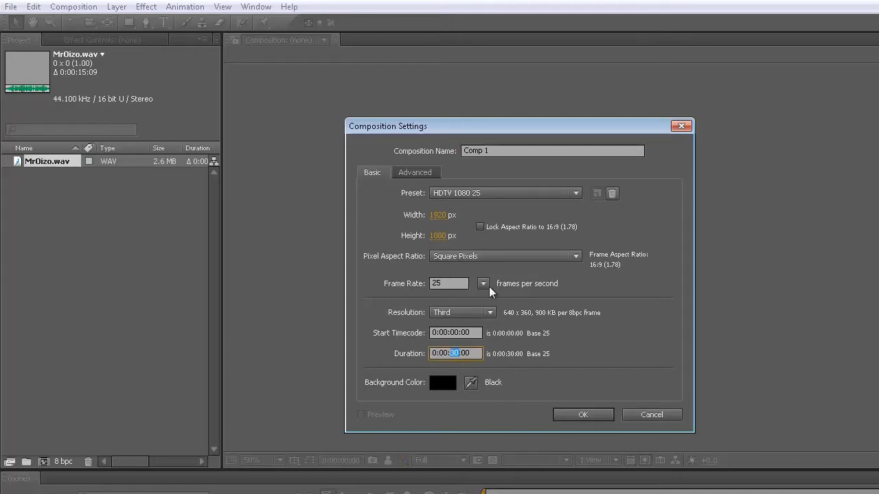
drag(453, 284, 423, 281)
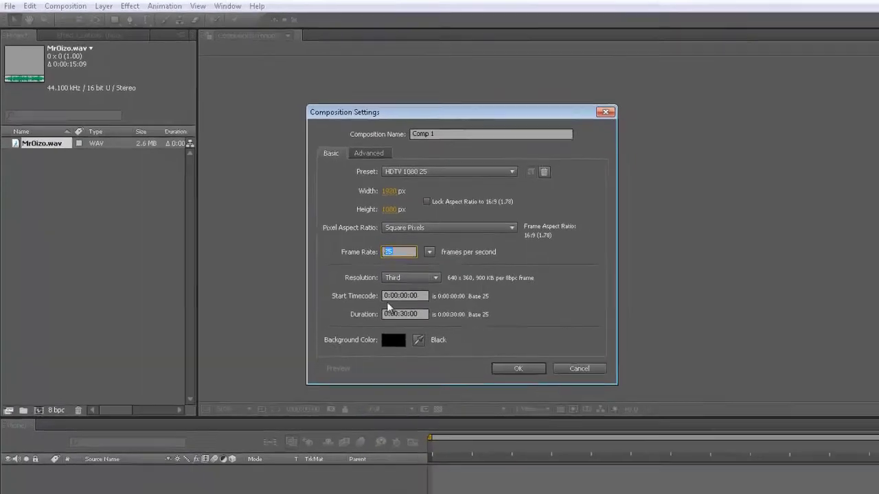
click(583, 415)
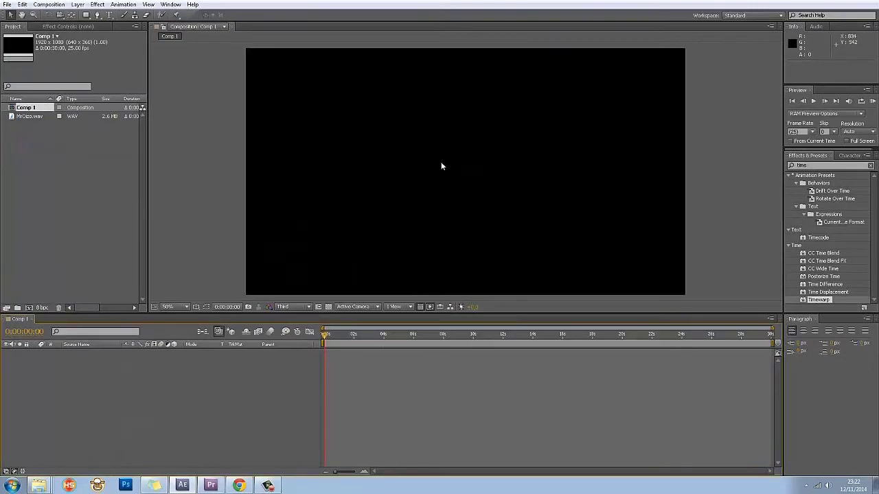
Step: Choose the Standard workspace layout
click(743, 16)
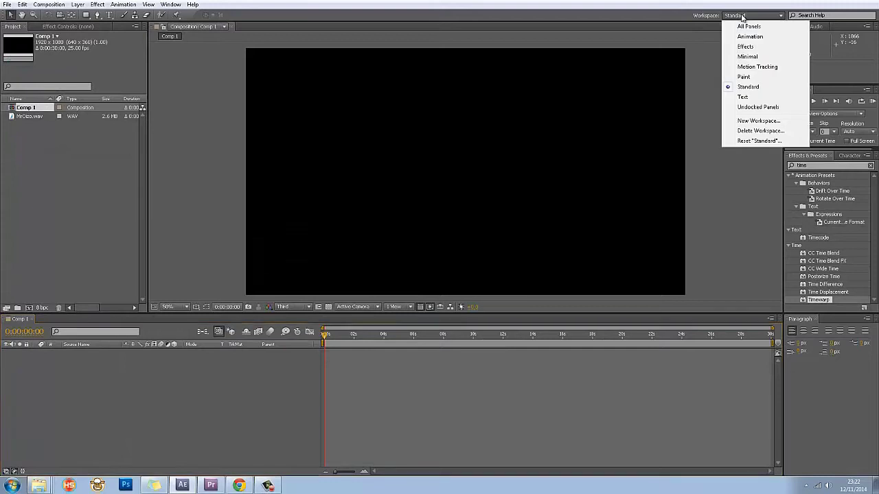
click(744, 86)
click(170, 4)
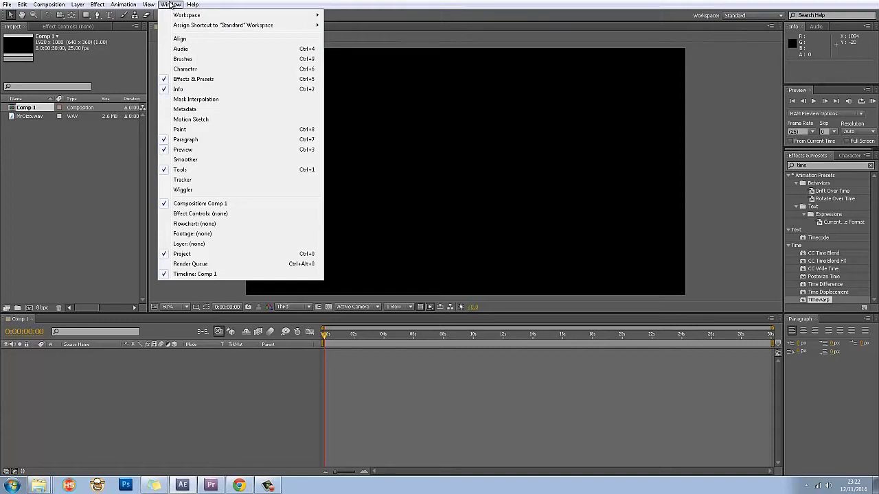
click(754, 16)
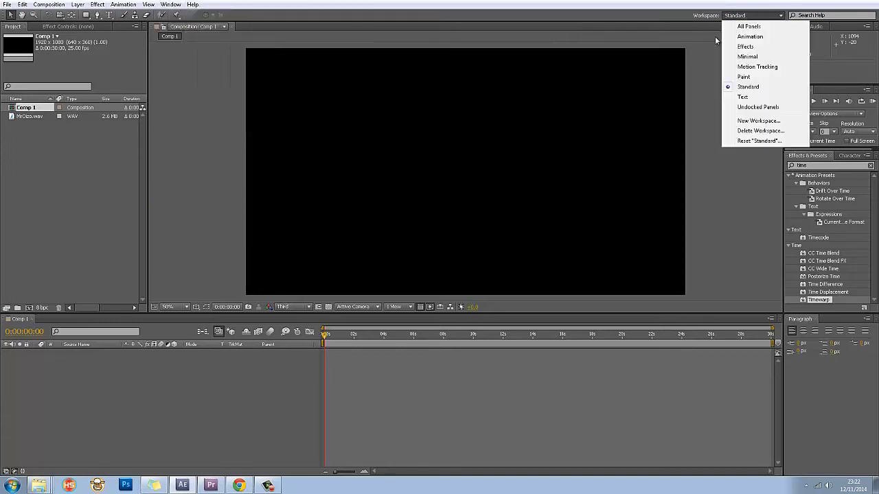
click(741, 194)
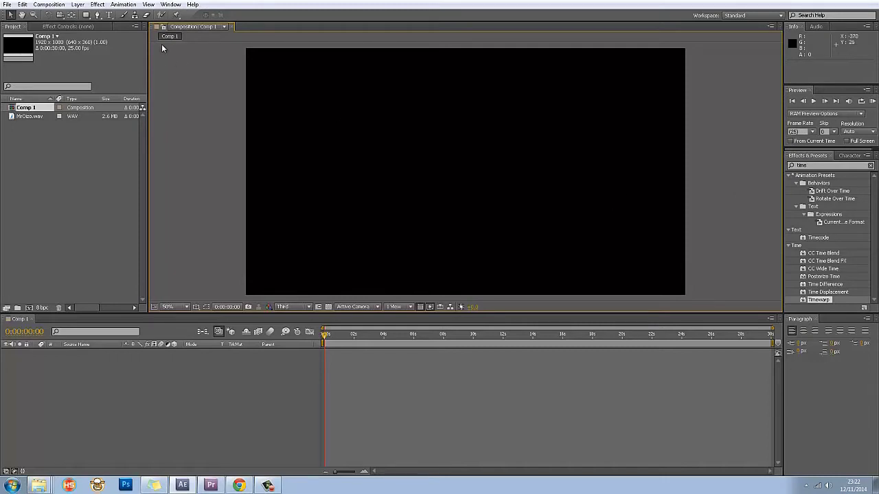
Step: Add MrOizo.wav to the timeline of Comp 1 as a layer
click(91, 160)
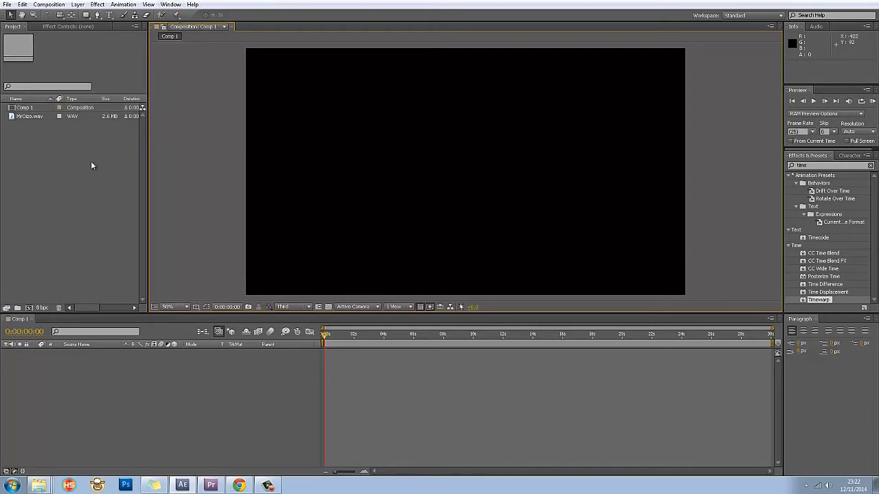
click(33, 117)
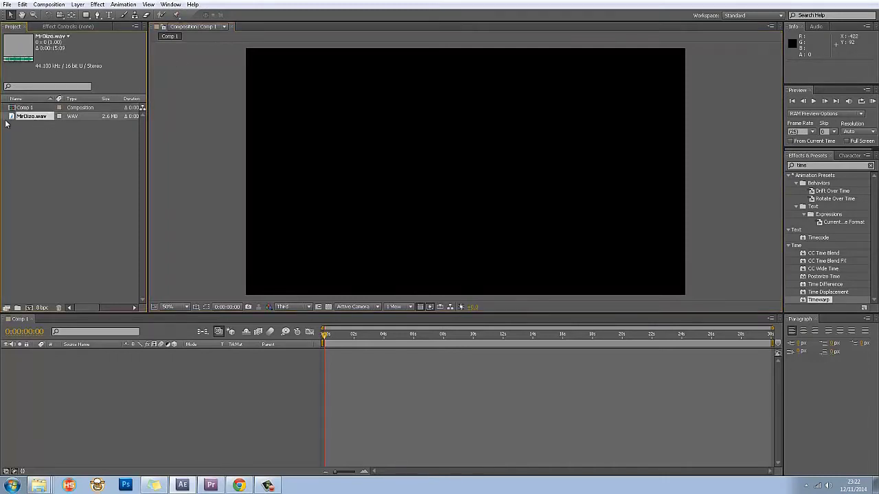
drag(13, 118, 206, 382)
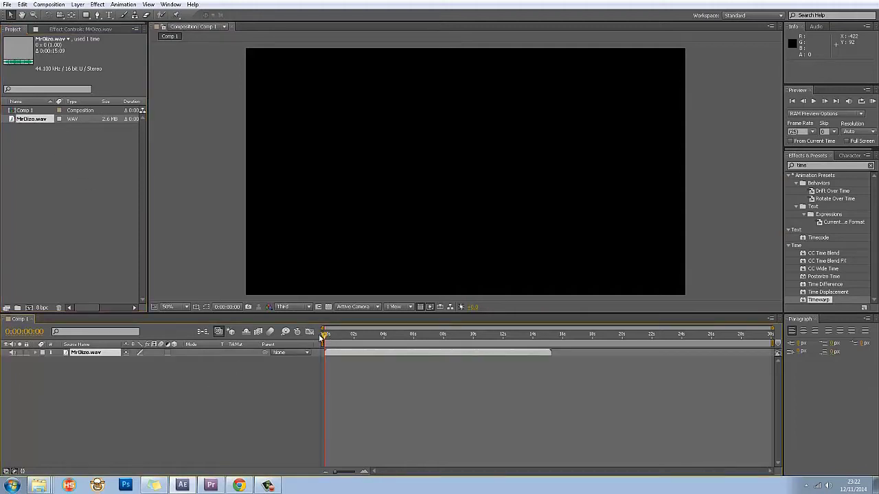
Step: End the work area where the audio layer ends, at 0:00:15:05, and trim the composition to that work area
drag(326, 336, 354, 337)
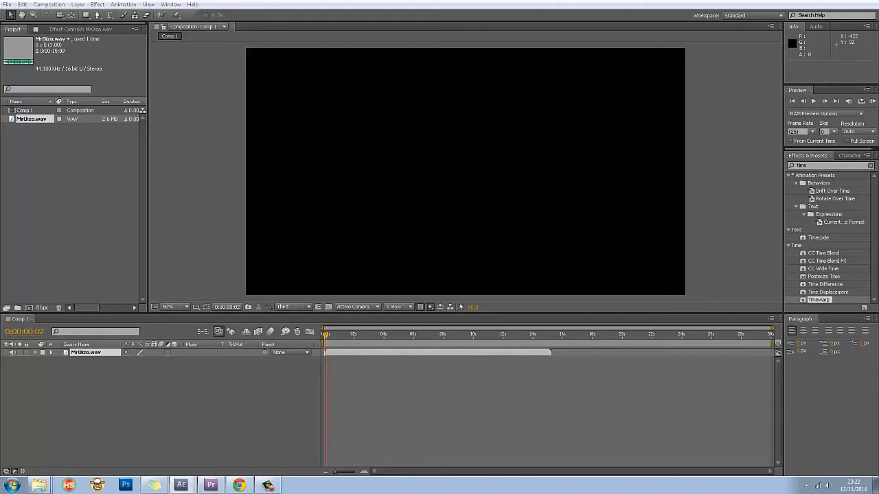
click(332, 335)
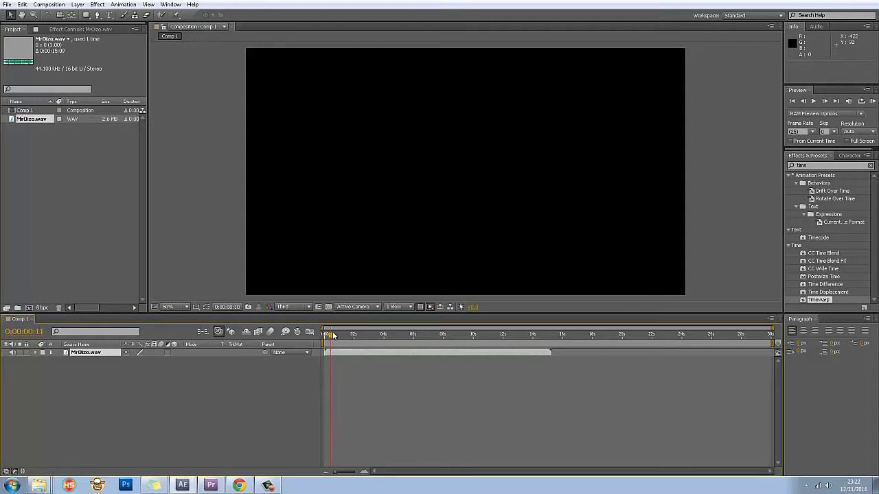
drag(334, 336, 550, 338)
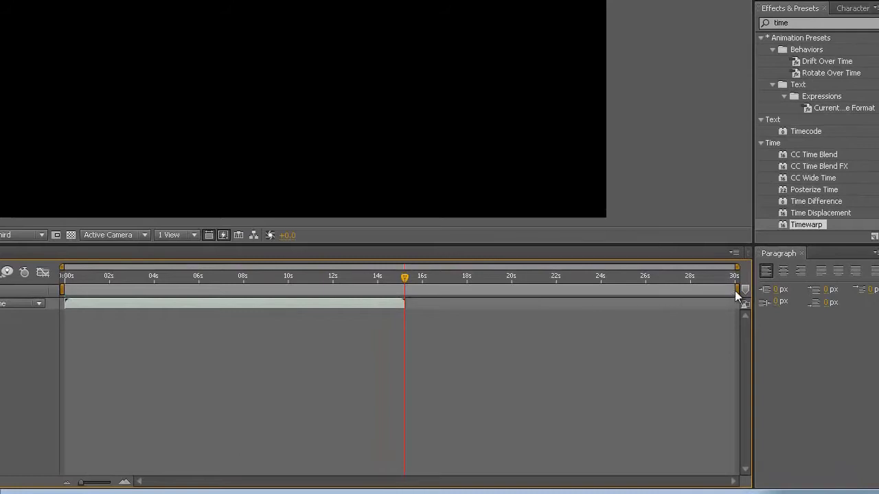
mouse_move(737, 289)
mouse_down()
mouse_move(408, 289)
mouse_move(405, 280)
mouse_up()
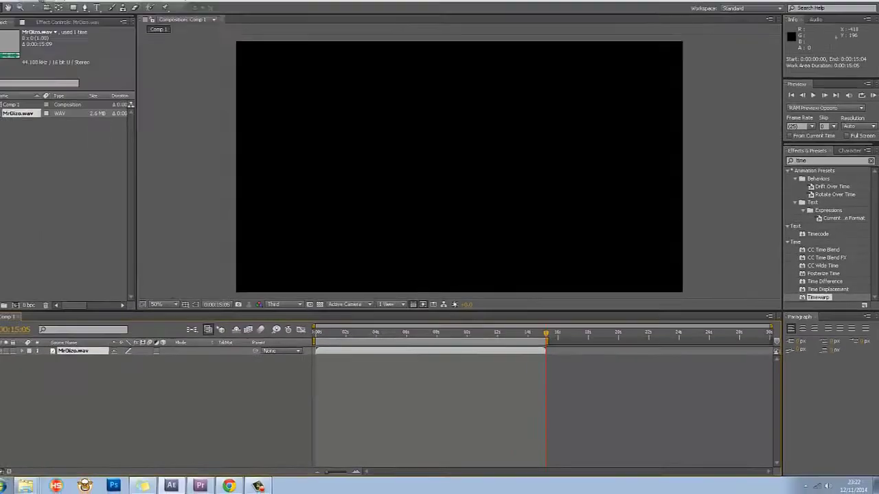
click(49, 4)
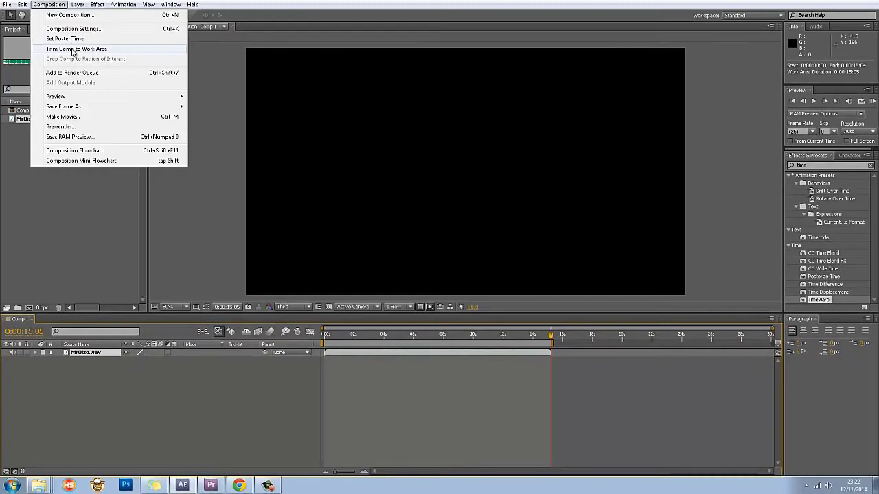
click(73, 50)
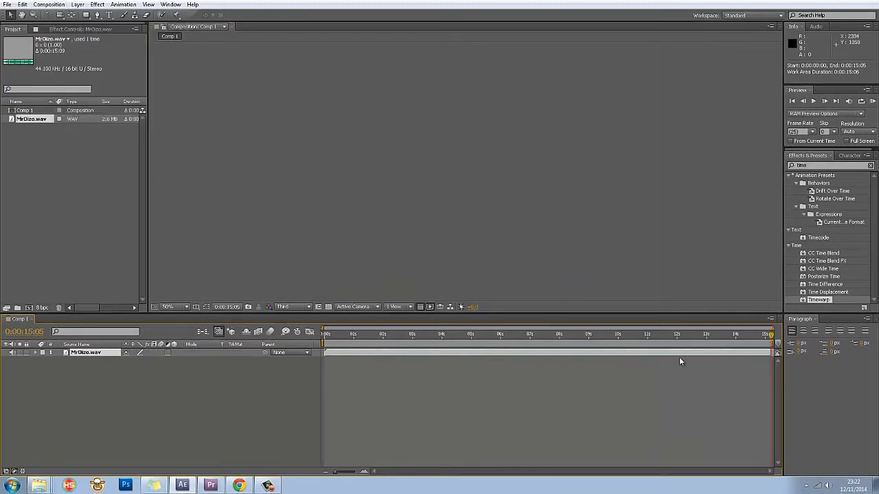
Step: Return the current time to 0:00:00:00 and reveal the waveform of the MrOizo.wav layer
drag(771, 335, 237, 308)
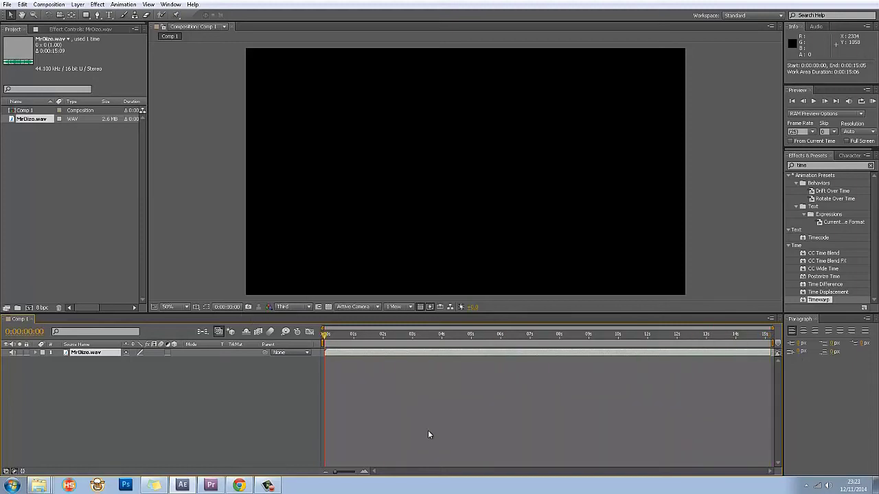
click(36, 353)
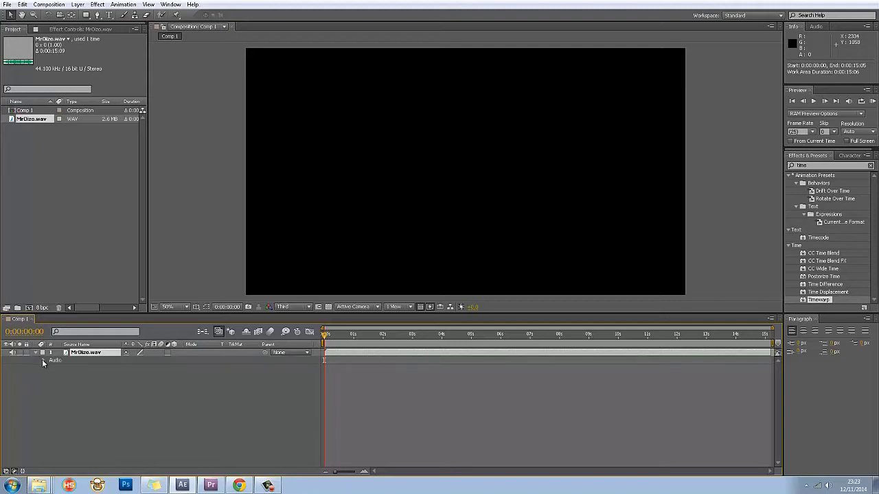
click(43, 360)
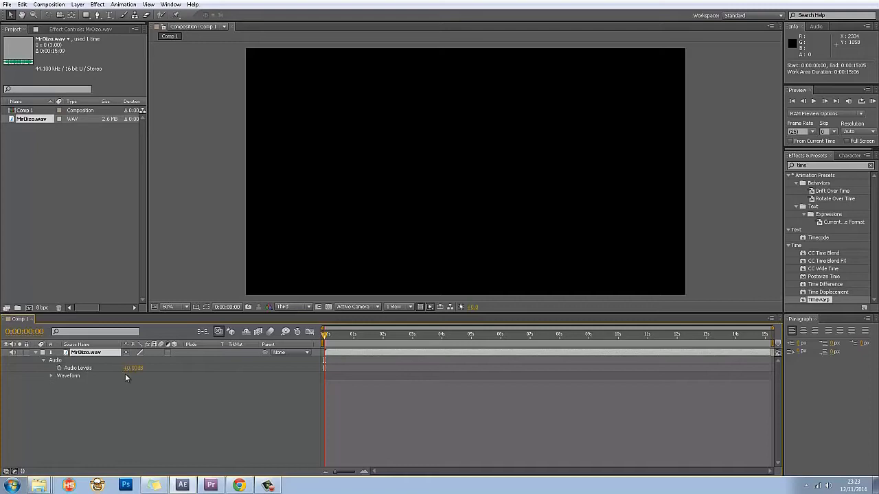
click(50, 375)
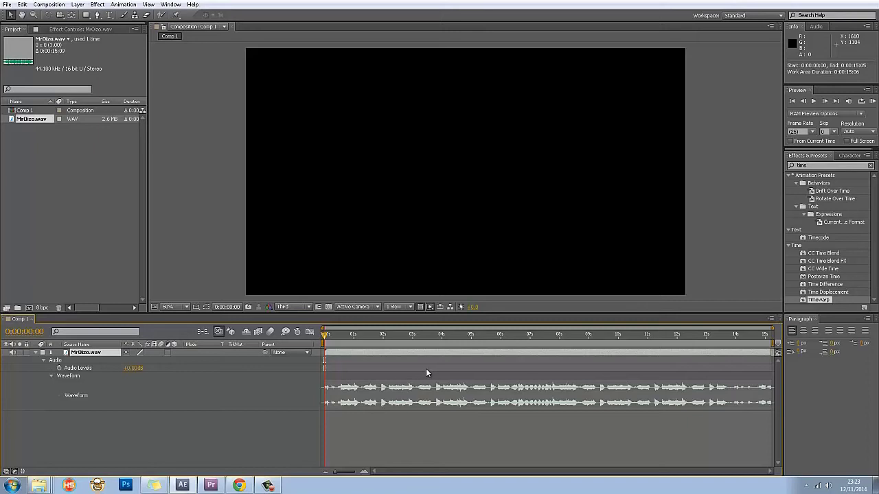
Step: Convert the MrOizo.wav layer's audio to keyframes with the Keyframe Assistant
click(128, 6)
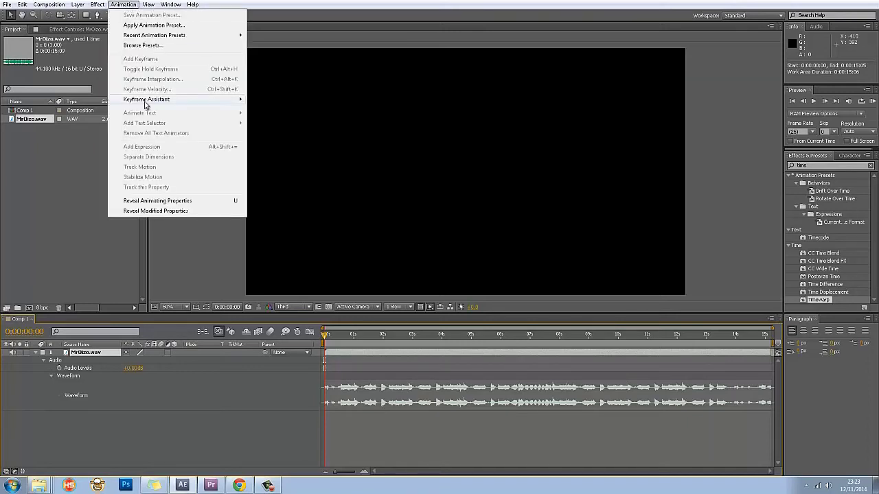
mouse_move(146, 103)
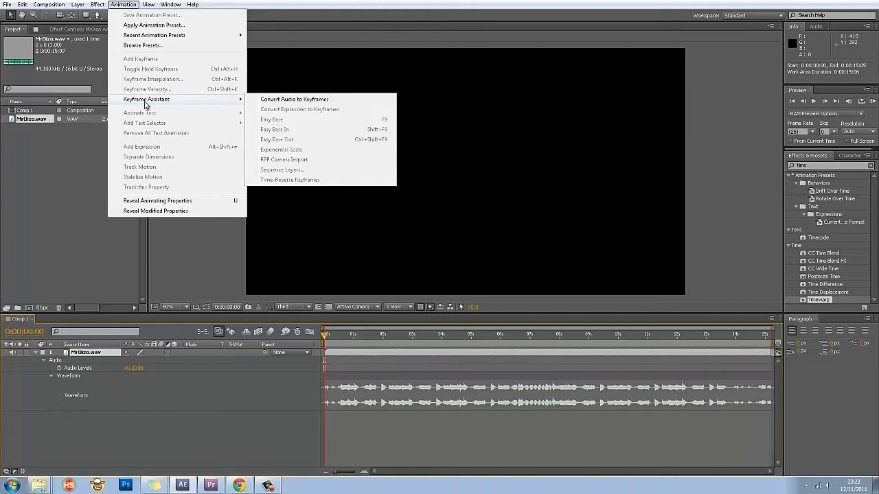
click(339, 104)
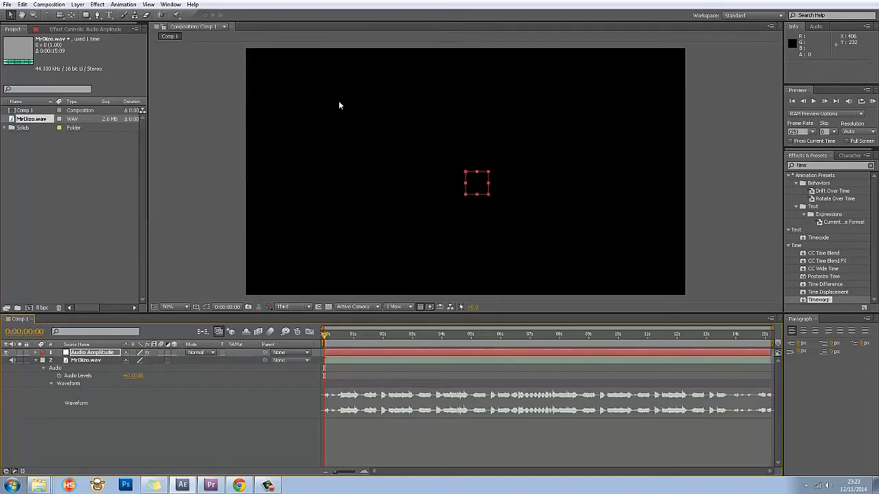
Step: Examine the Audio Amplitude layer's effects, checking the sliders of the Left, Right and Both Channels
click(97, 354)
click(35, 352)
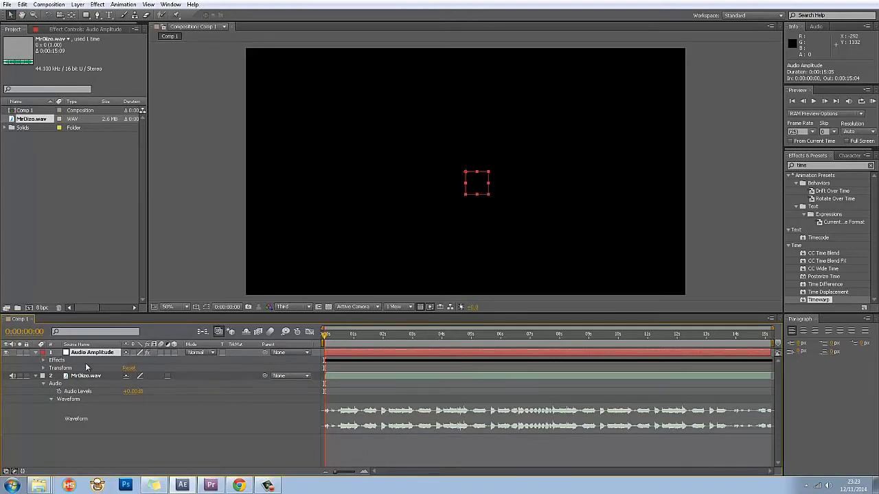
click(43, 360)
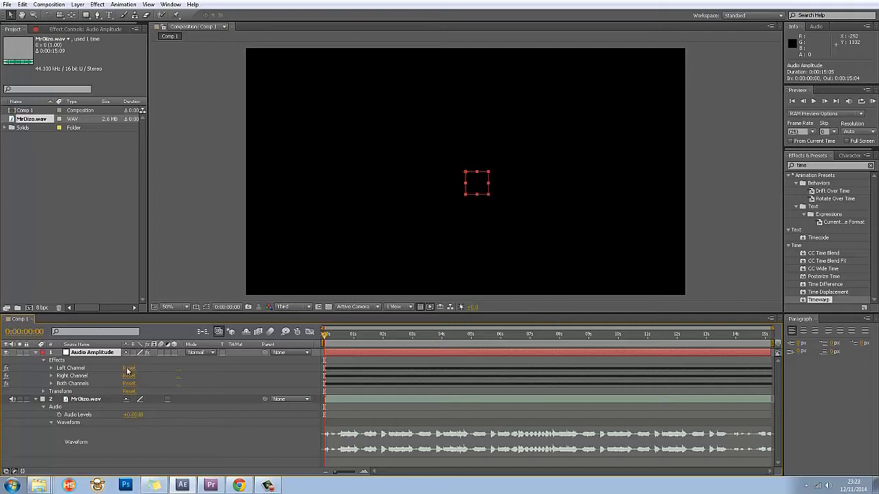
click(51, 369)
click(51, 369)
click(52, 376)
click(52, 376)
click(51, 384)
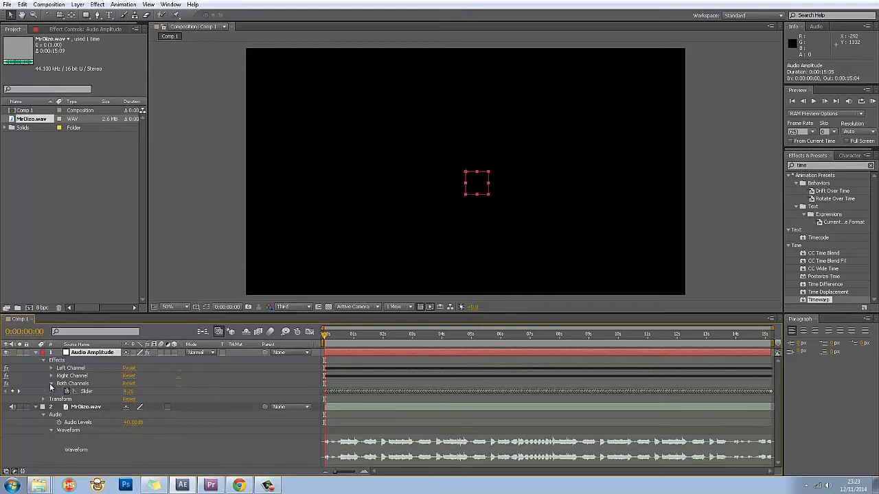
click(51, 384)
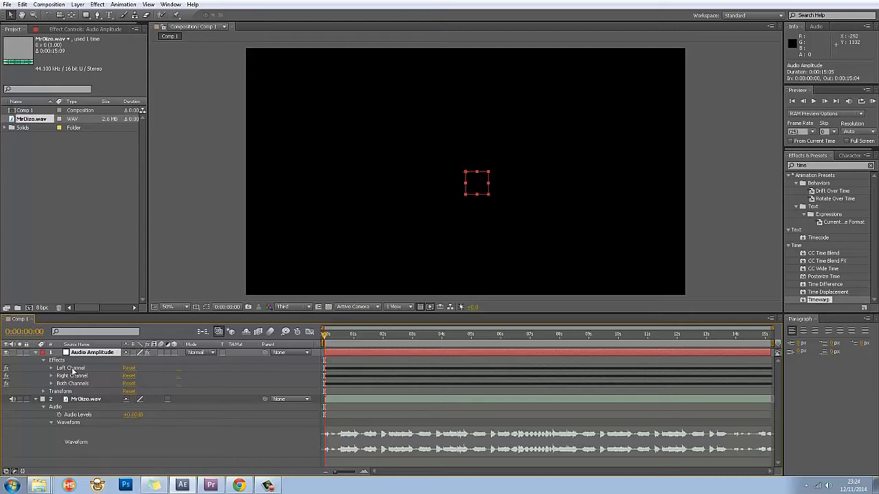
Step: Delete the Left Channel and Right Channel effects from the Audio Amplitude layer
click(73, 369)
key(Delete)
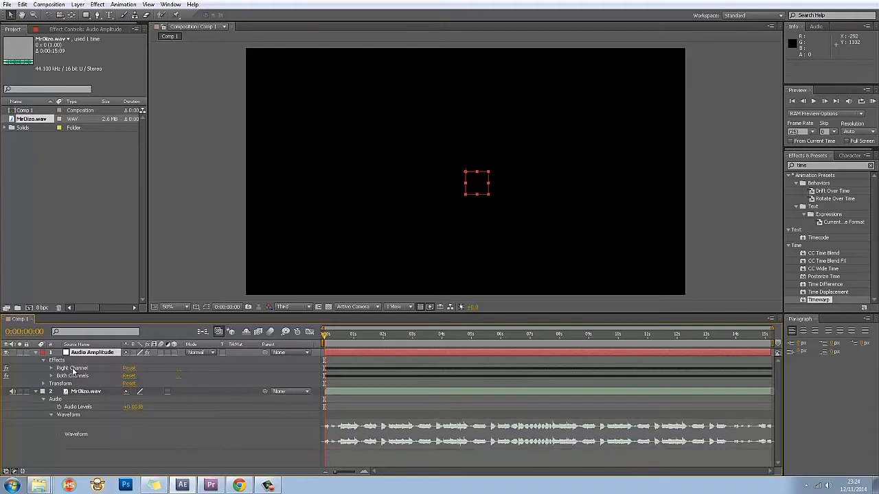
click(73, 369)
key(Delete)
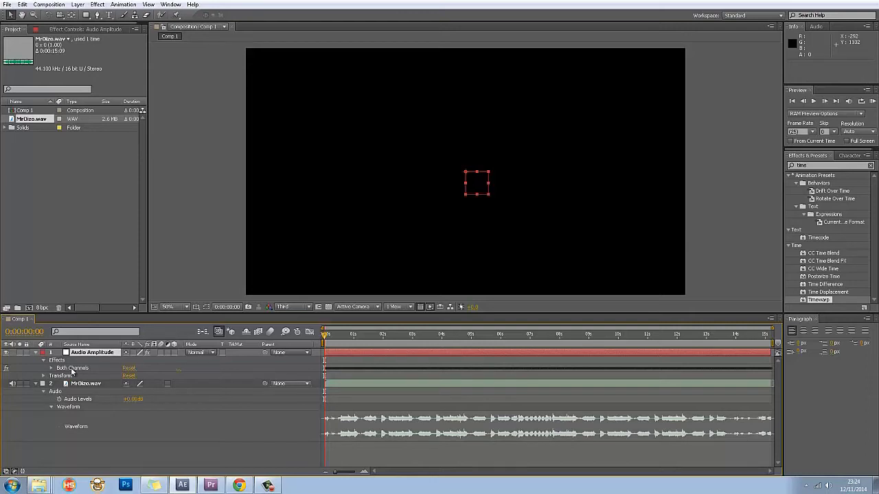
Step: Create a text layer reading MR OIZO in the Impact Regular font in the composition
click(108, 15)
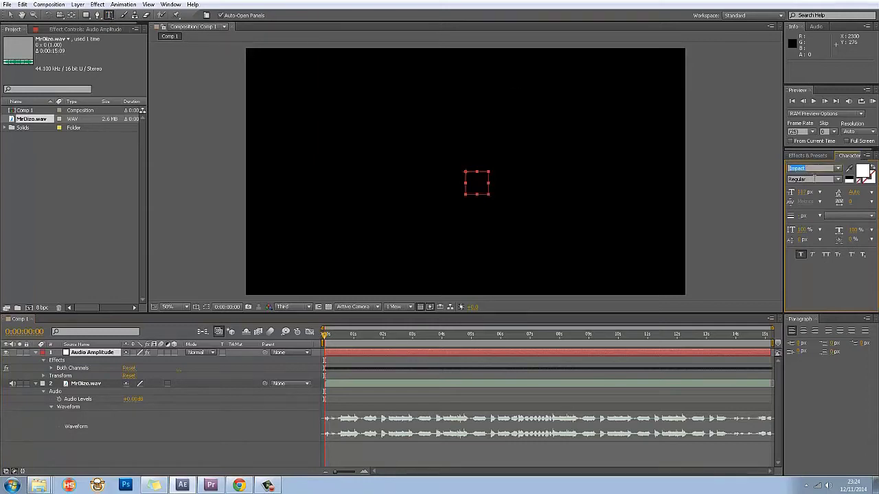
click(814, 178)
click(814, 169)
click(817, 179)
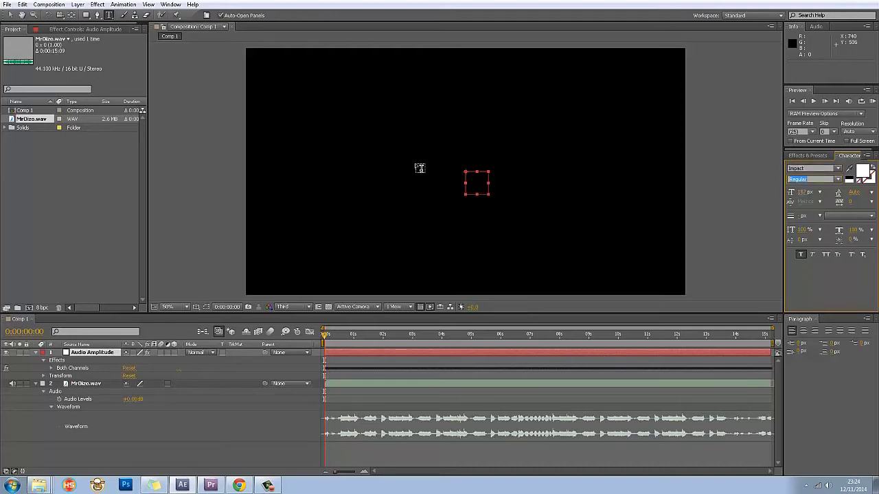
click(397, 174)
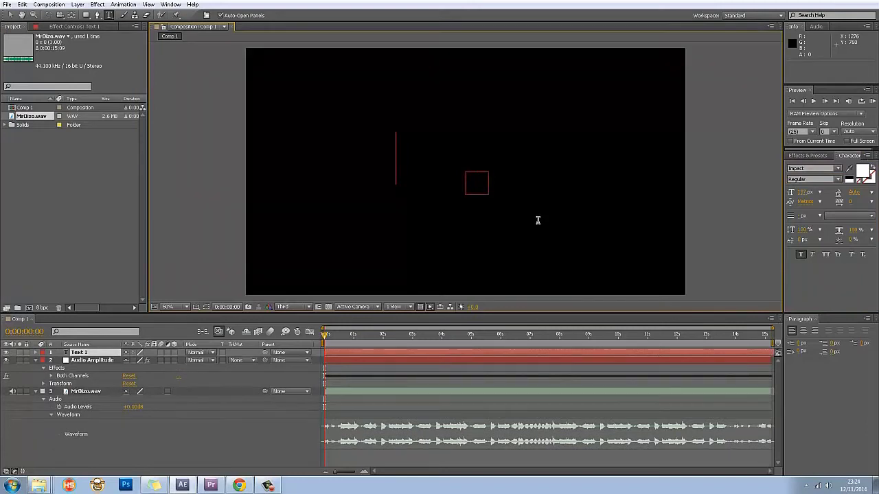
text(MR O)
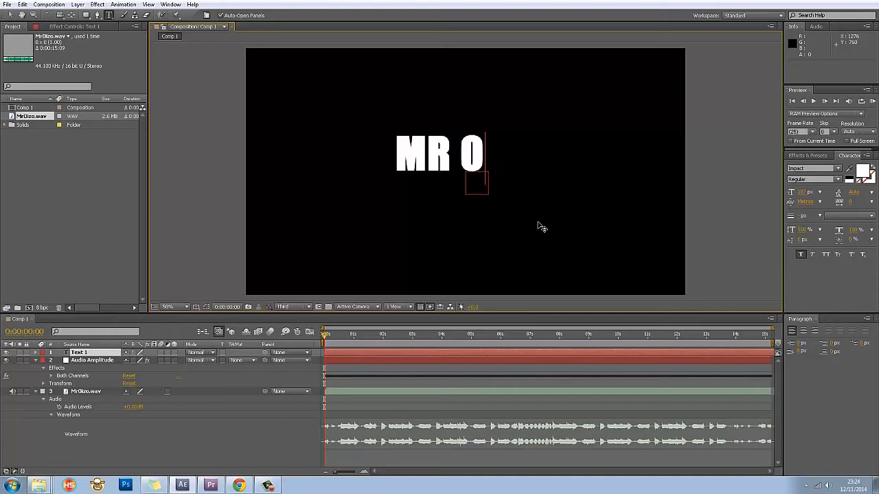
text(IZO)
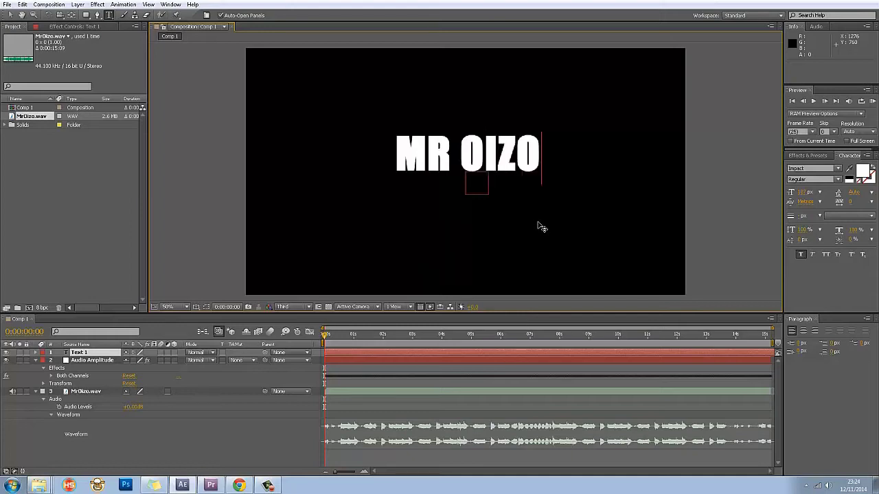
Step: Move the MR OIZO text slightly down and to the left, to a position of about 640, 576
click(10, 14)
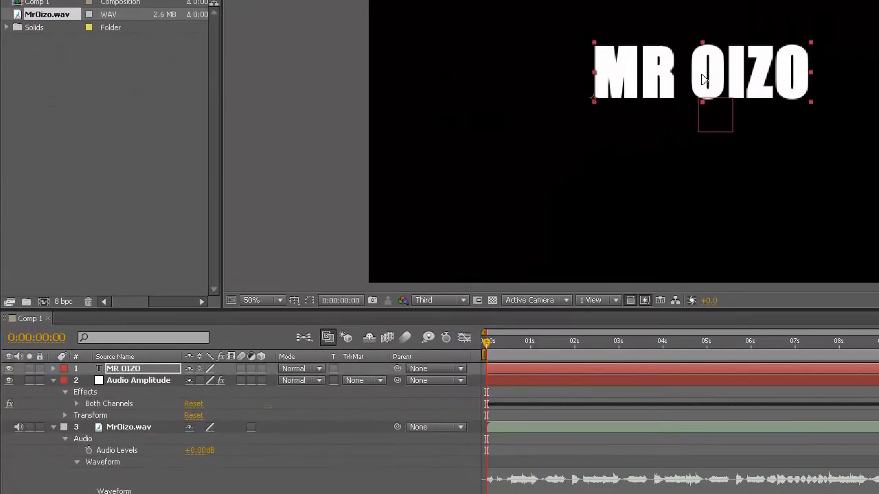
mouse_move(506, 142)
mouse_down()
mouse_move(508, 161)
mouse_move(500, 147)
mouse_up()
drag(692, 84, 686, 77)
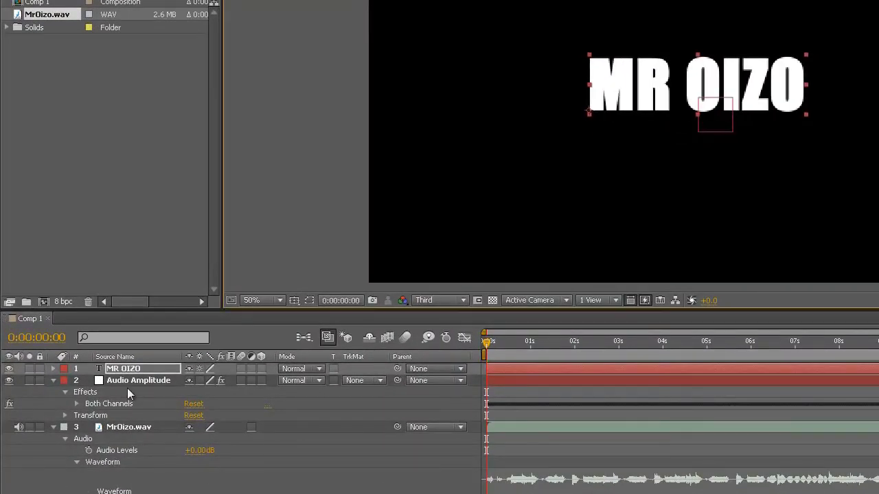
Step: Reveal the MR OIZO layer's Transform properties, try a different Scale value and undo it
click(52, 369)
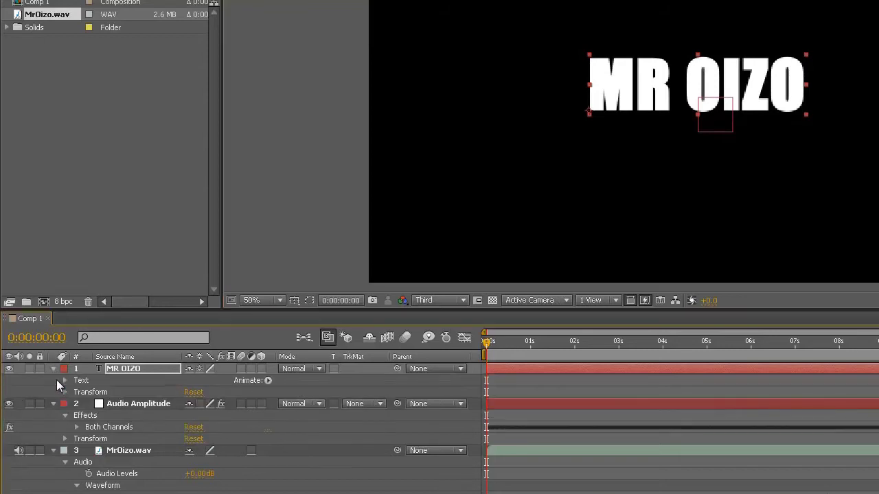
click(64, 381)
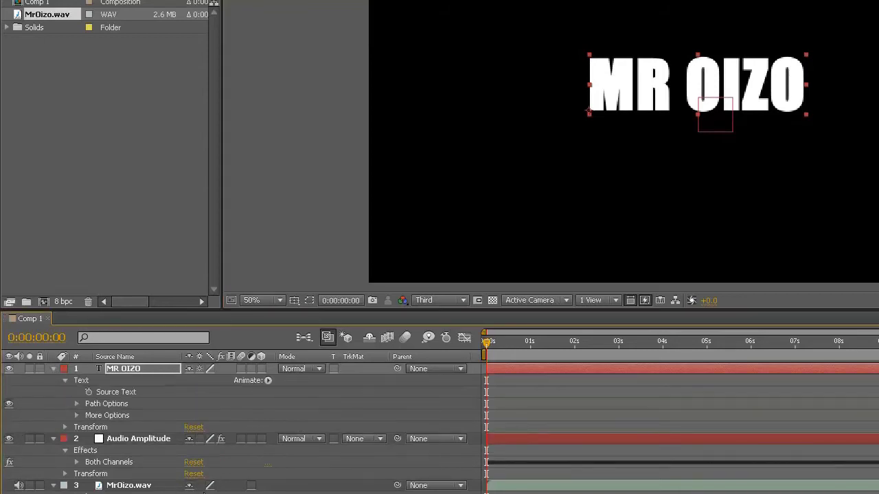
click(62, 381)
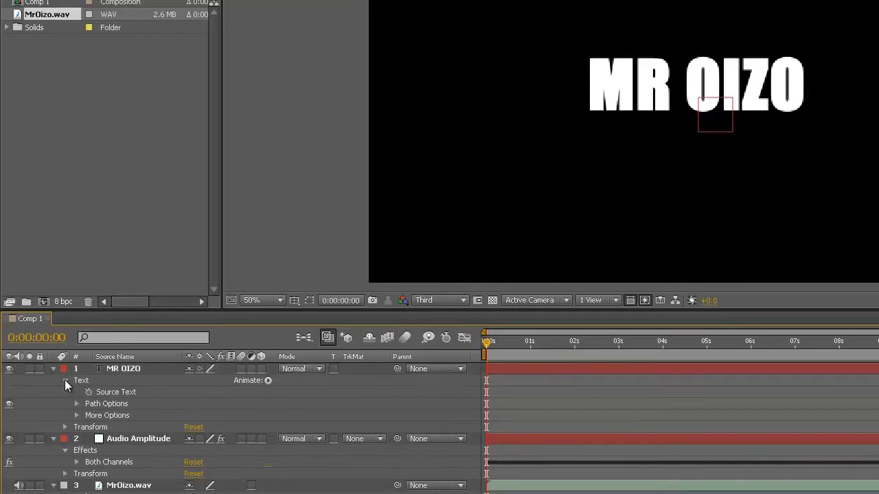
click(64, 380)
click(64, 393)
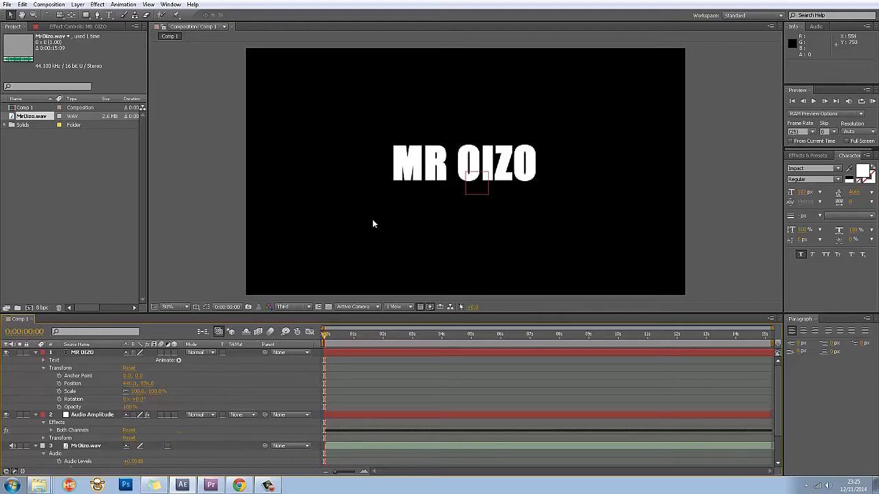
drag(157, 395, 188, 414)
key(ctrl+z)
Step: Add a Scale expression to the MR OIZO layer and link it to the Both Channels Slider of the Audio Amplitude layer
click(52, 431)
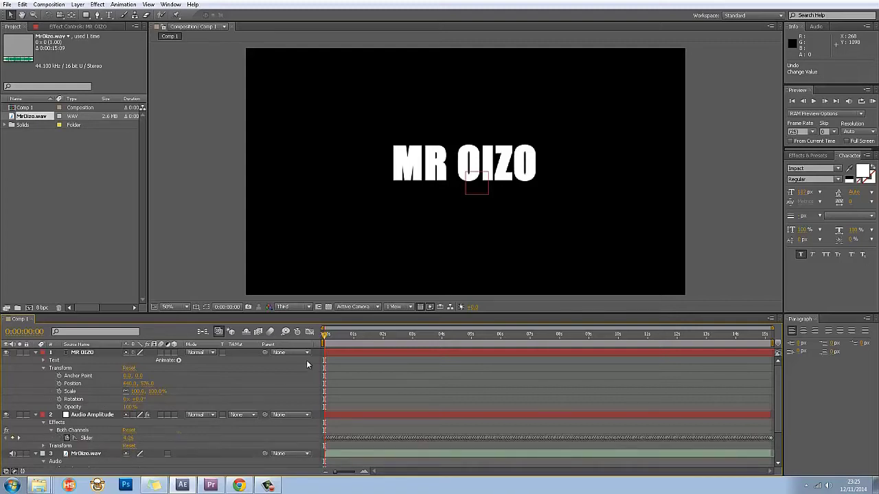
drag(326, 336, 289, 340)
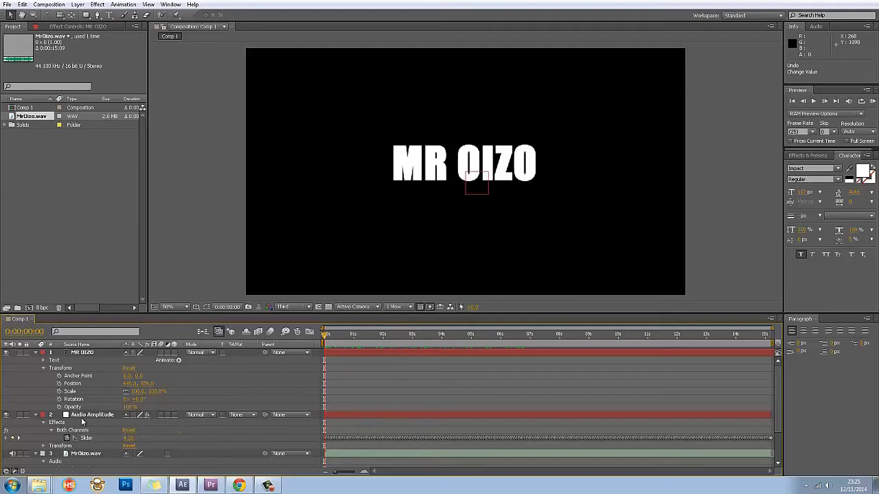
click(61, 391)
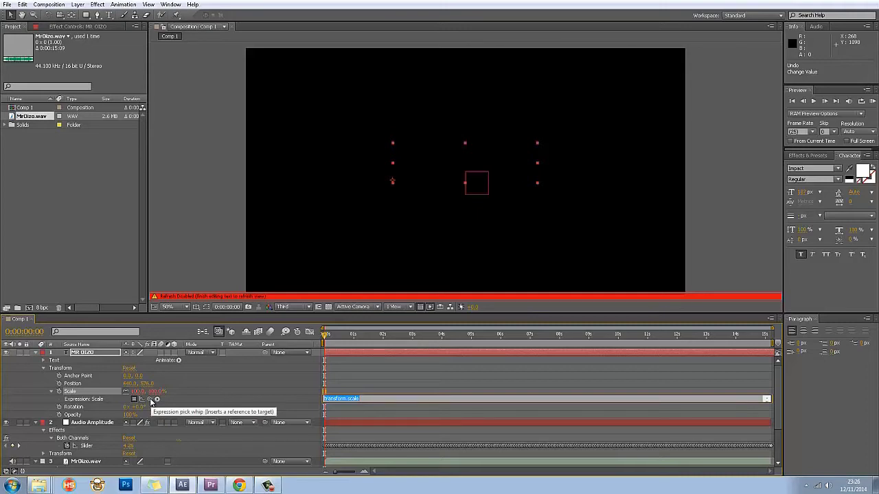
drag(151, 401, 86, 447)
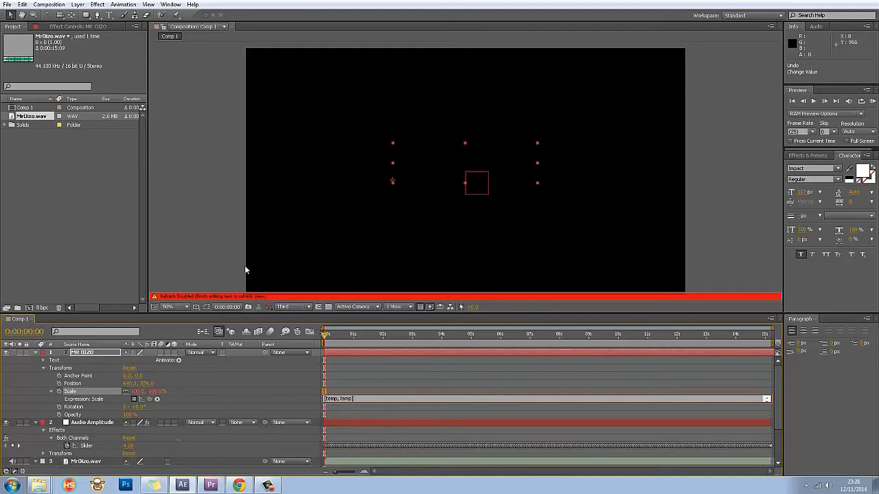
click(179, 234)
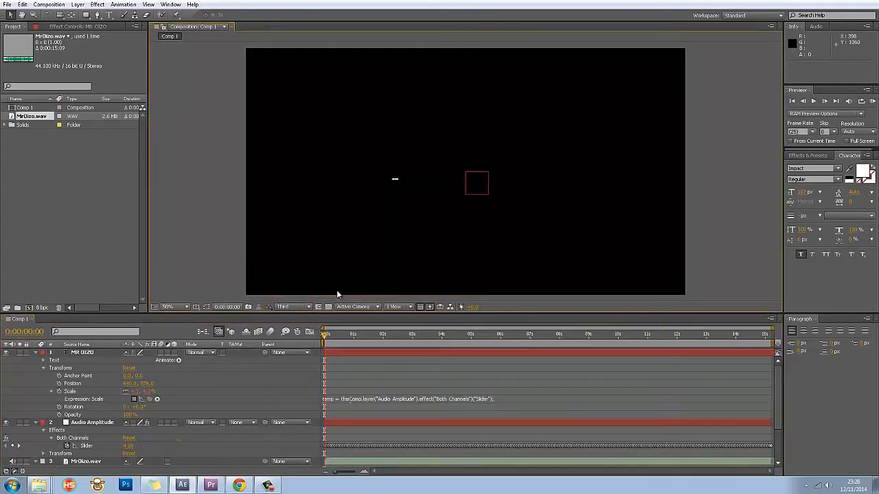
Step: Preview the audio-driven text, set the composition's preview resolution to Full, and replay it from 0:00:00:00
key(space)
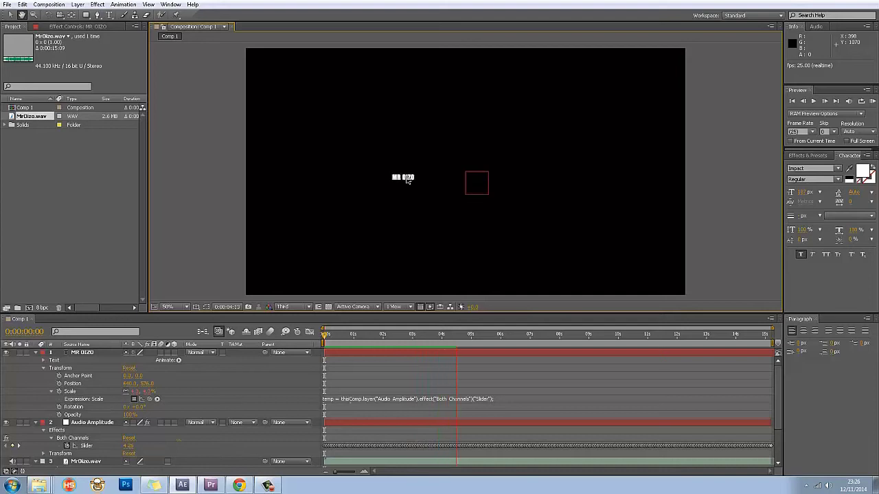
key(space)
click(299, 307)
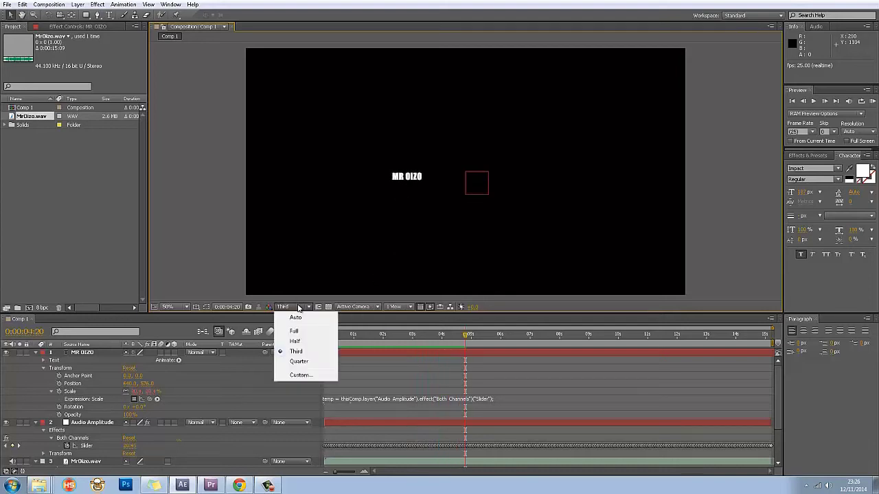
click(300, 333)
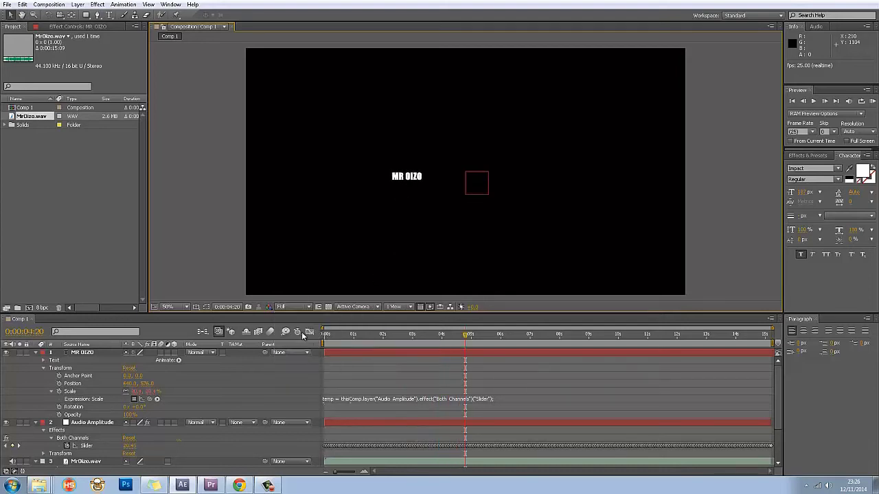
click(460, 336)
drag(459, 336, 310, 344)
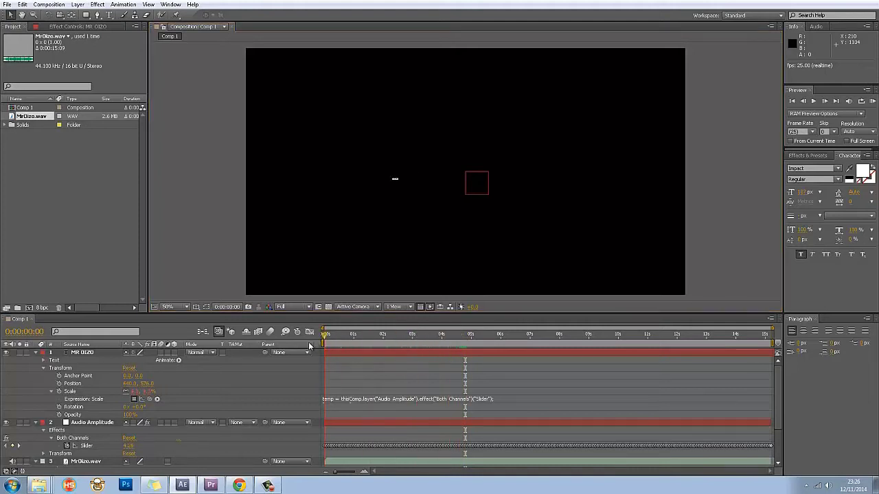
key(space)
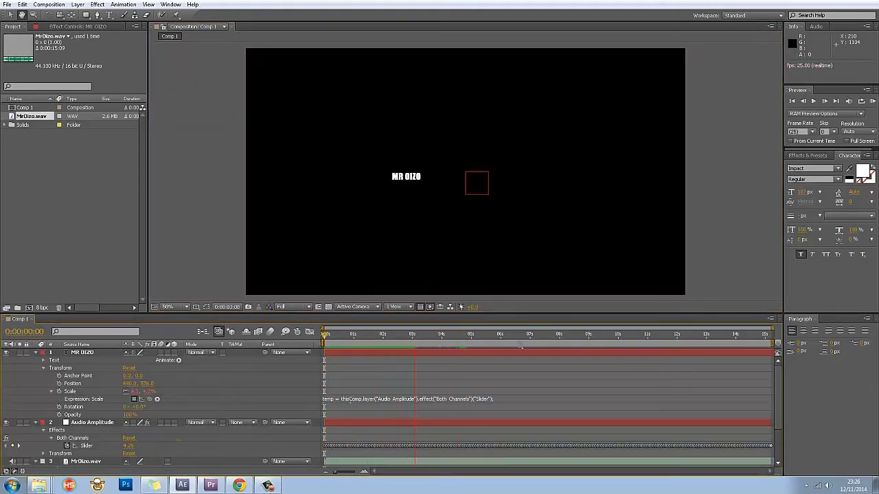
key(space)
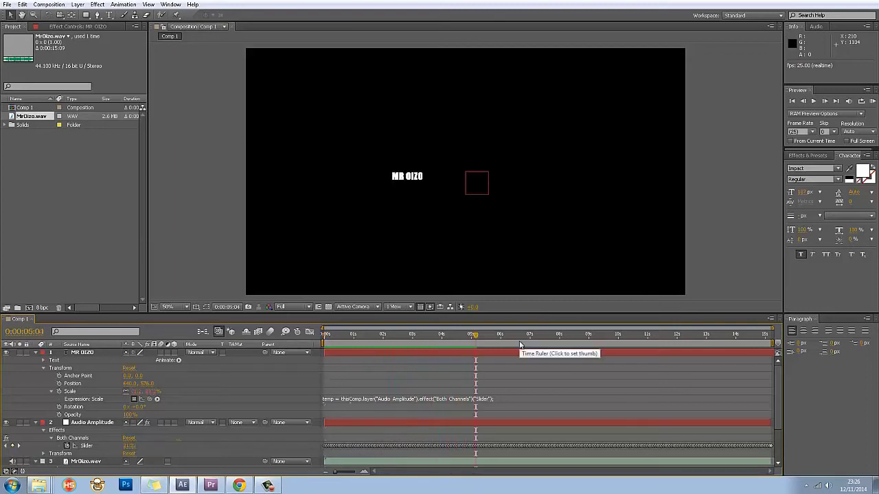
Step: Move the Audio Amplitude layer above the MR OIZO layer and preview the animation
click(83, 423)
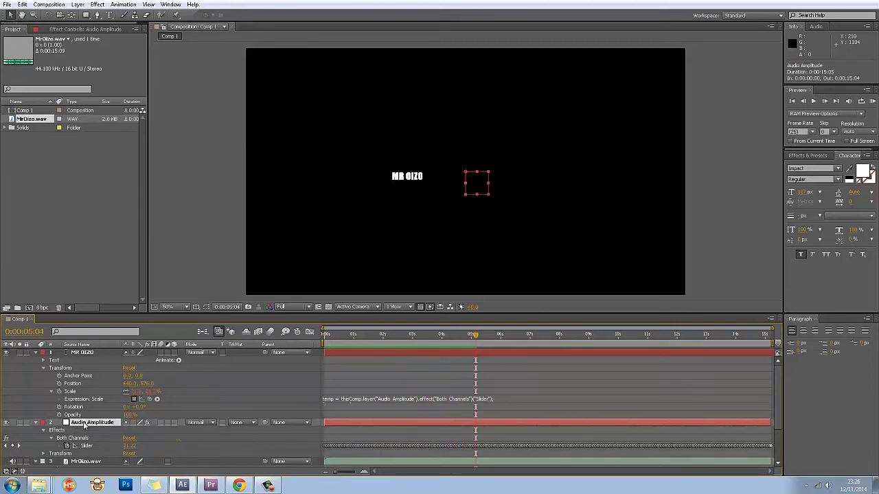
drag(85, 425, 90, 352)
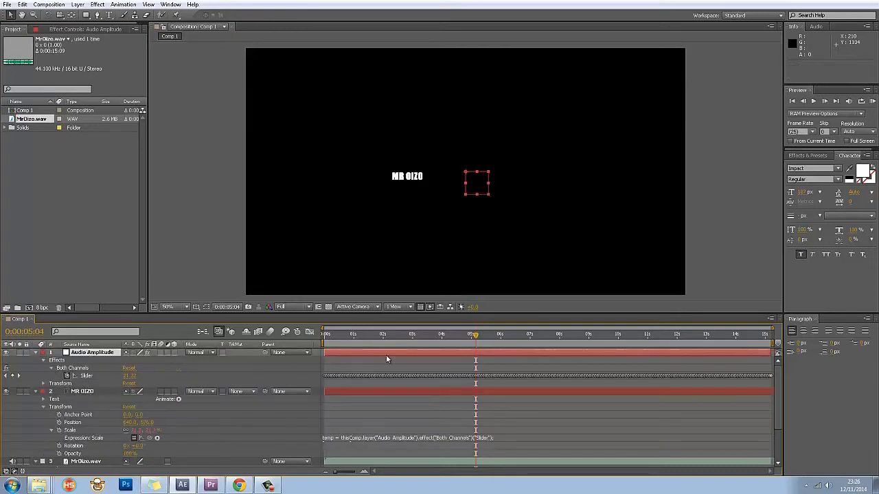
key(space)
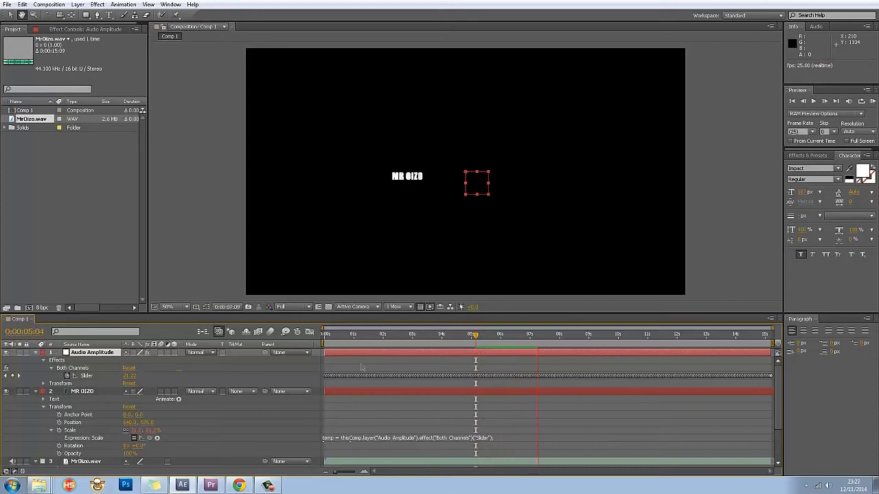
key(space)
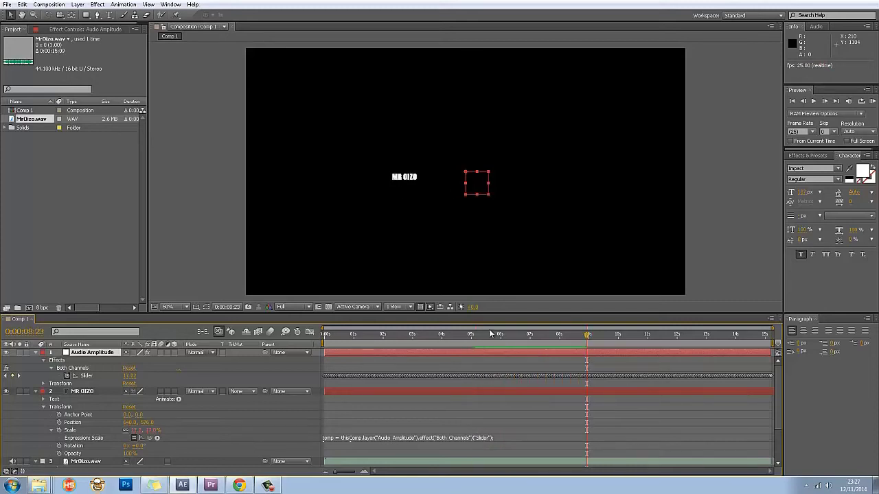
Step: Replay the opening of the composition from 0:00:00:00 and scrub its first frames to check the text's scaling
drag(492, 335, 303, 332)
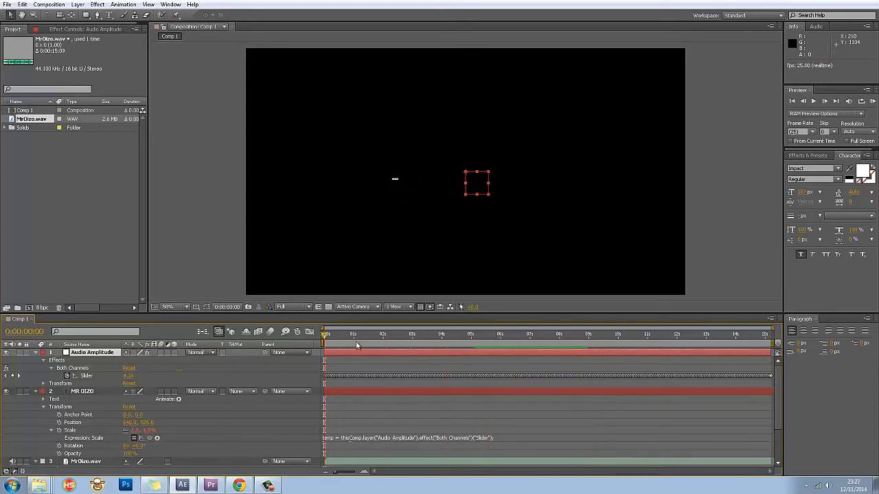
key(space)
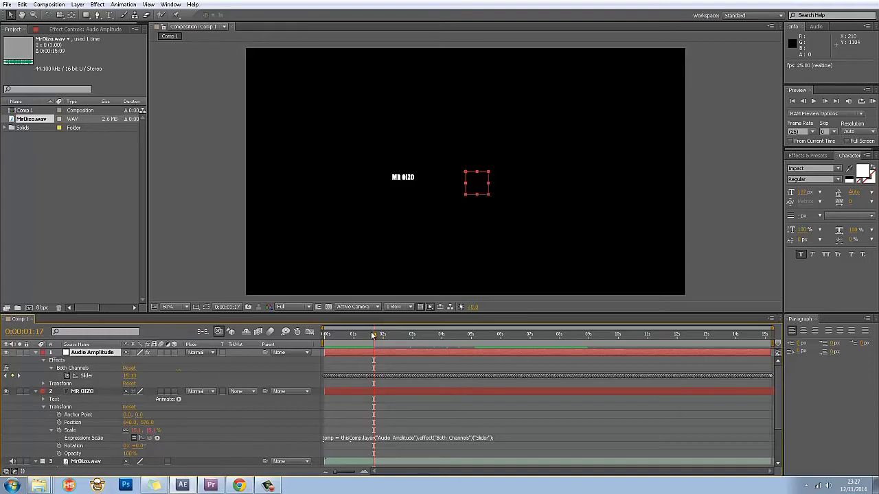
drag(373, 335, 324, 340)
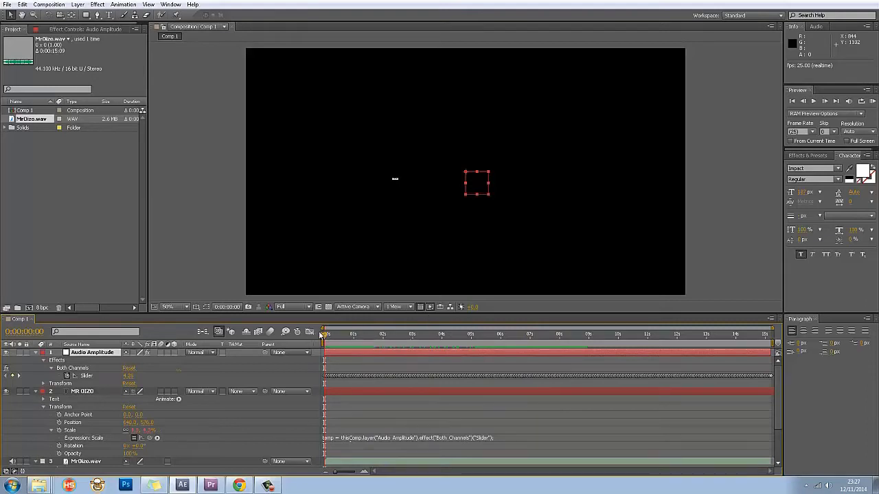
mouse_move(325, 335)
mouse_down()
mouse_move(550, 348)
mouse_move(327, 337)
mouse_up()
Step: Show the Both Channels Slider curve in the Graph Editor and move the current time to its highest peak, at about 0:00:06:19
click(86, 377)
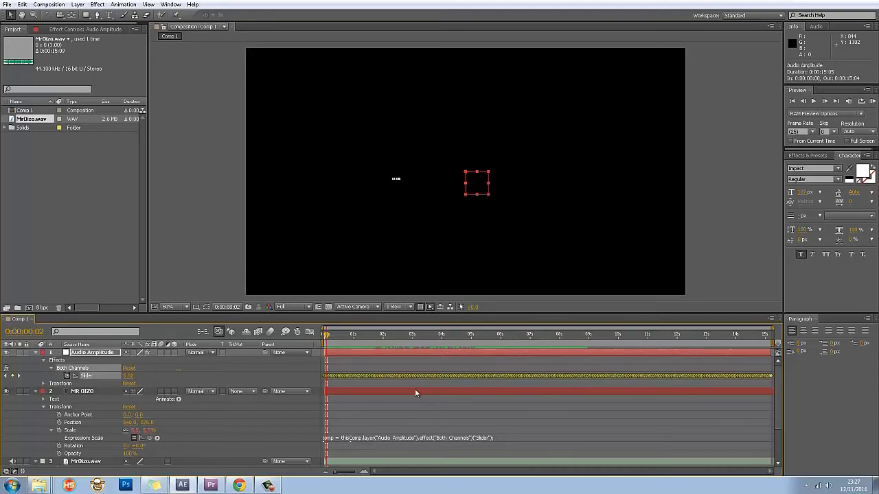
click(309, 332)
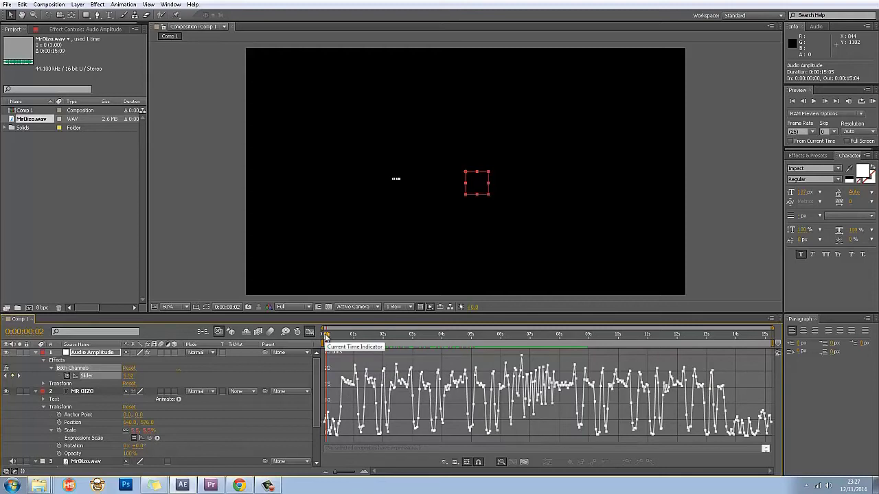
drag(326, 334, 523, 358)
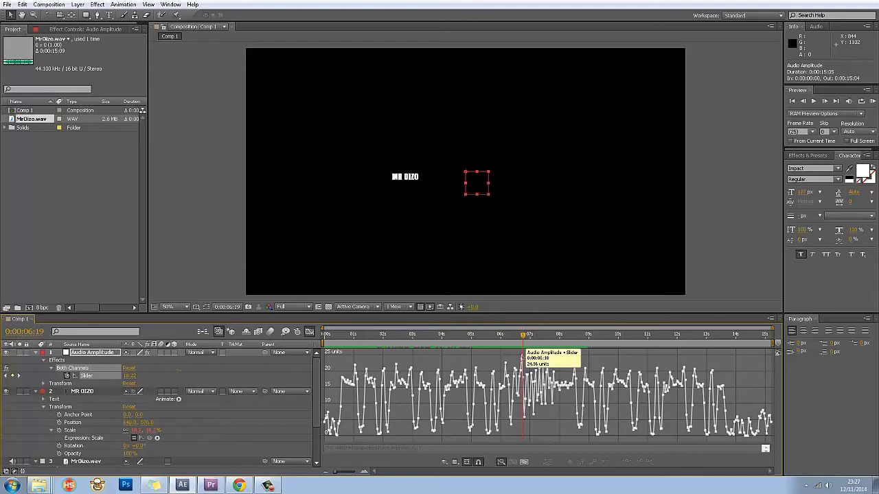
drag(524, 335, 524, 337)
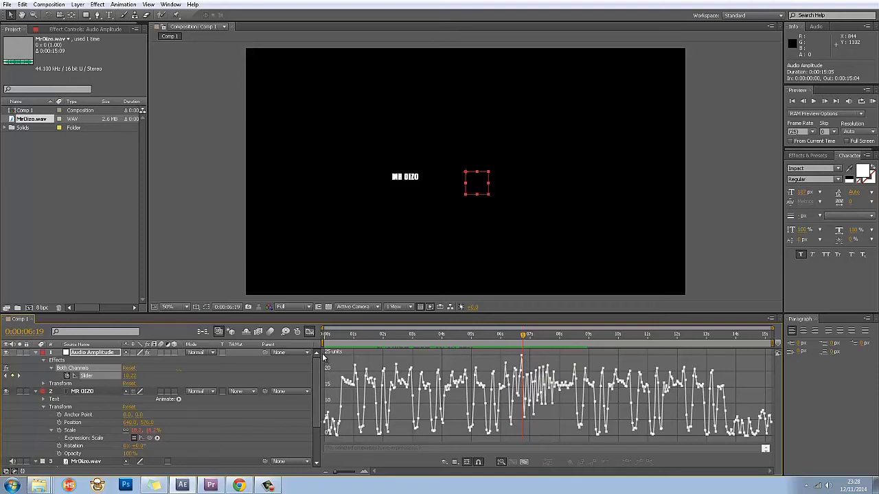
Step: Raise all Both Channels Slider keyframes together in the Graph Editor until their values span about 81 to 105 units
scroll(327, 362, down, 8)
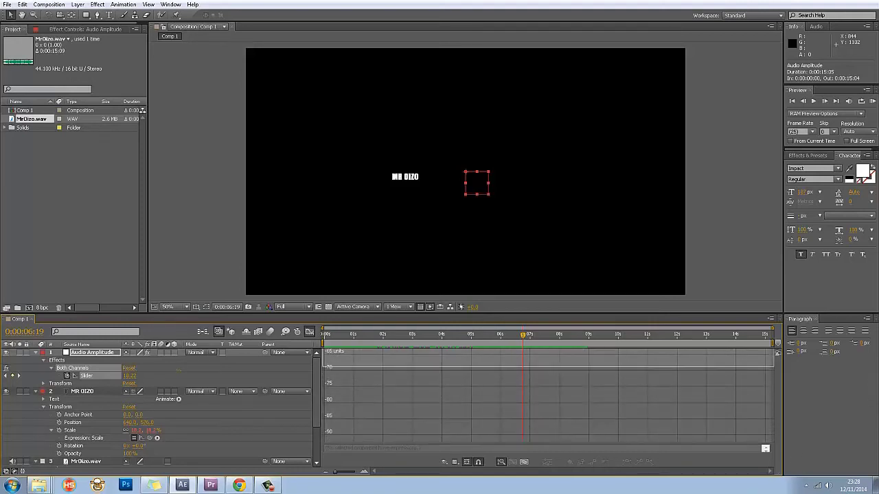
drag(865, 344, 830, 386)
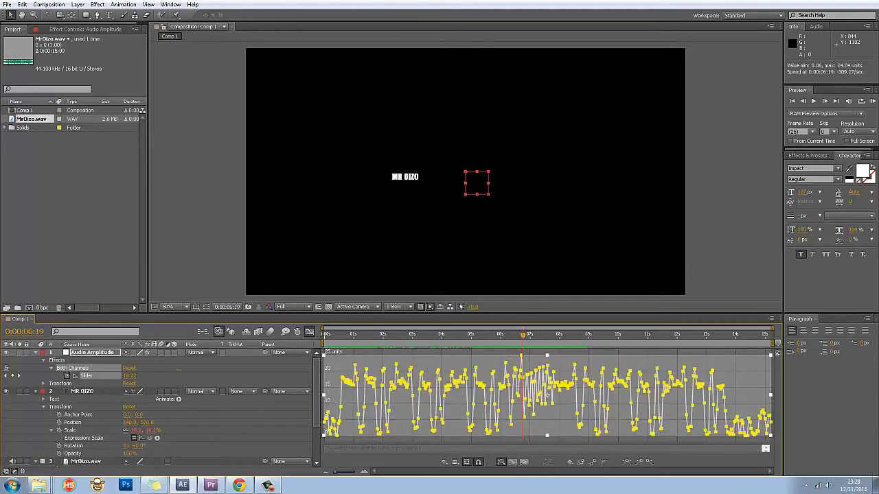
drag(547, 396, 579, 426)
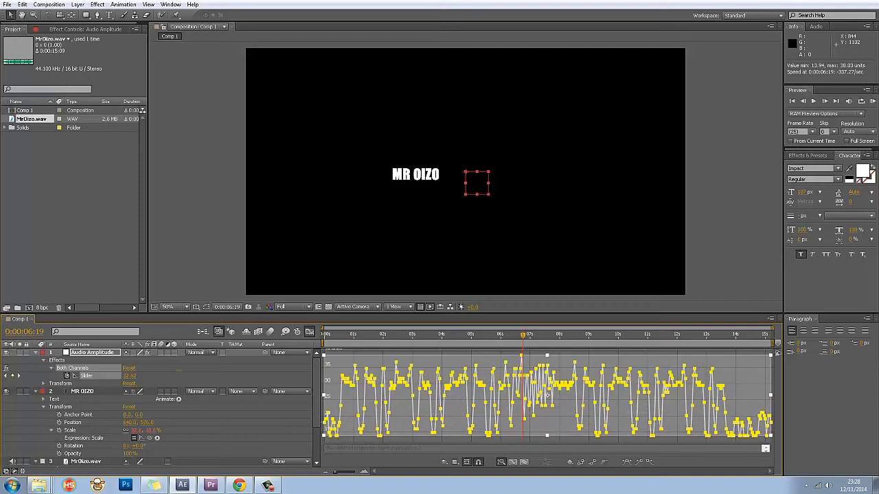
drag(547, 396, 547, 395)
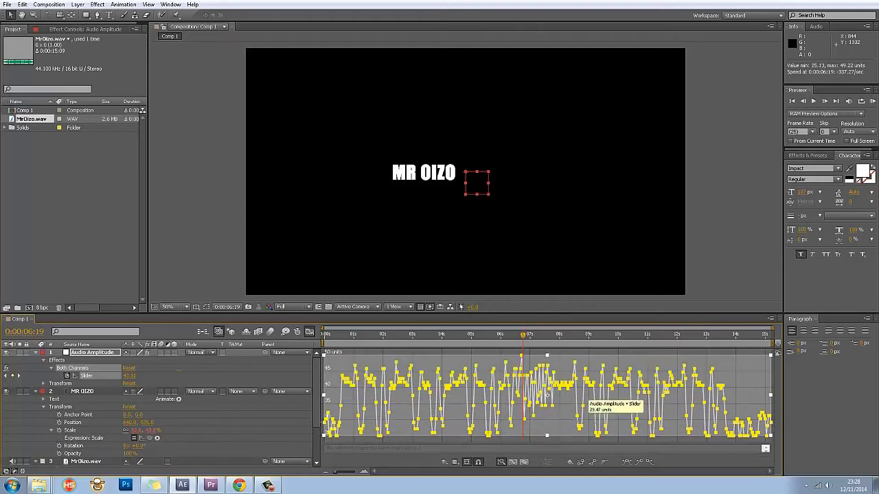
drag(565, 424, 565, 388)
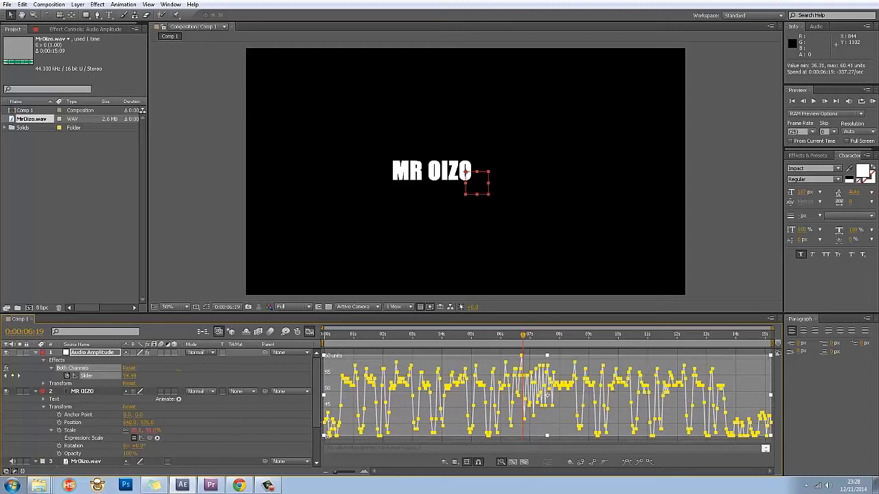
drag(560, 424, 560, 369)
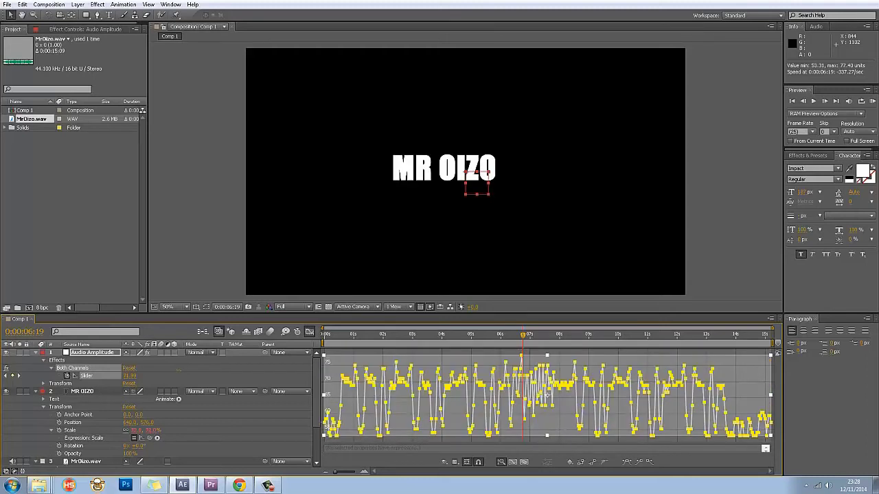
drag(563, 426, 564, 379)
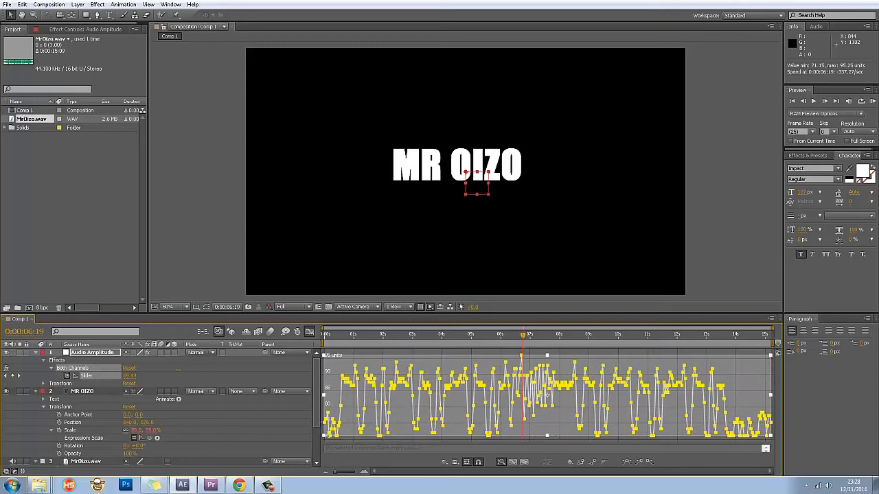
drag(555, 426, 554, 393)
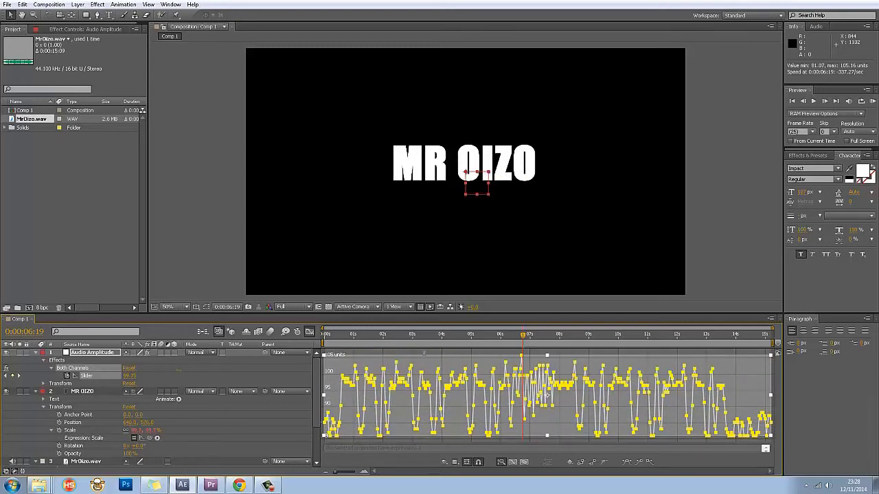
Step: Return to 0:00:00:00, close the Graph Editor and play the text animation, including a RAM preview with sound
drag(522, 337, 319, 320)
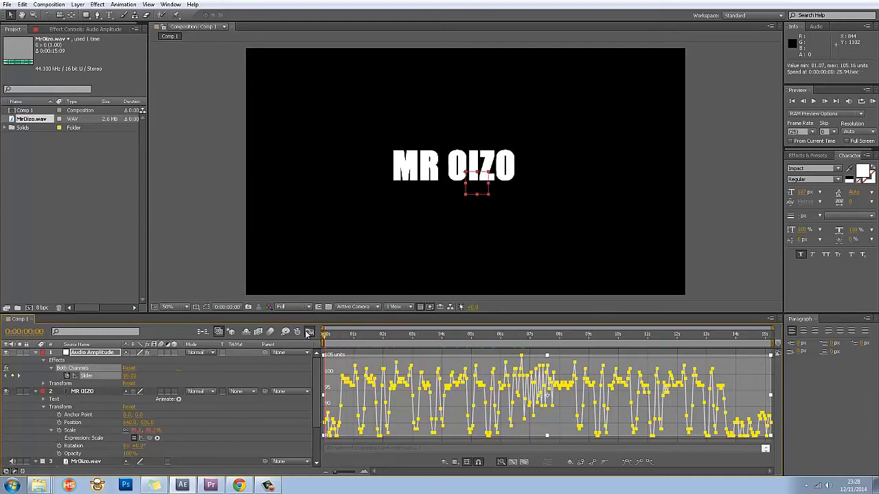
click(309, 332)
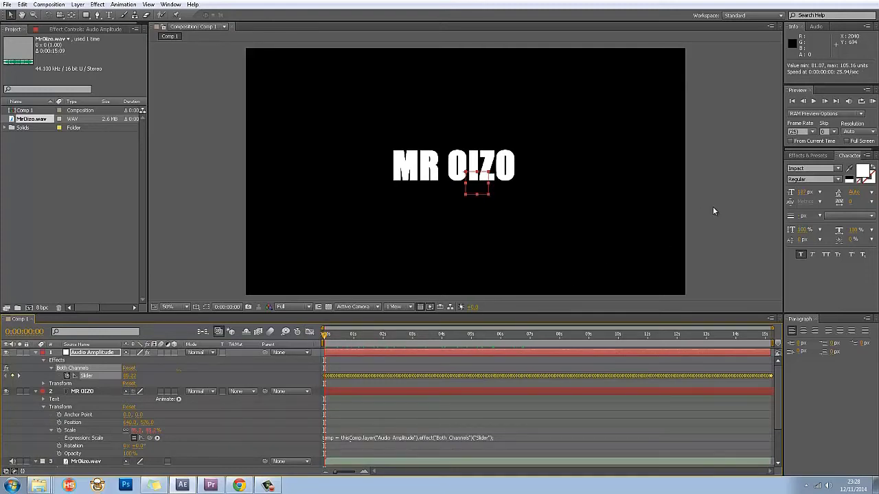
key(space)
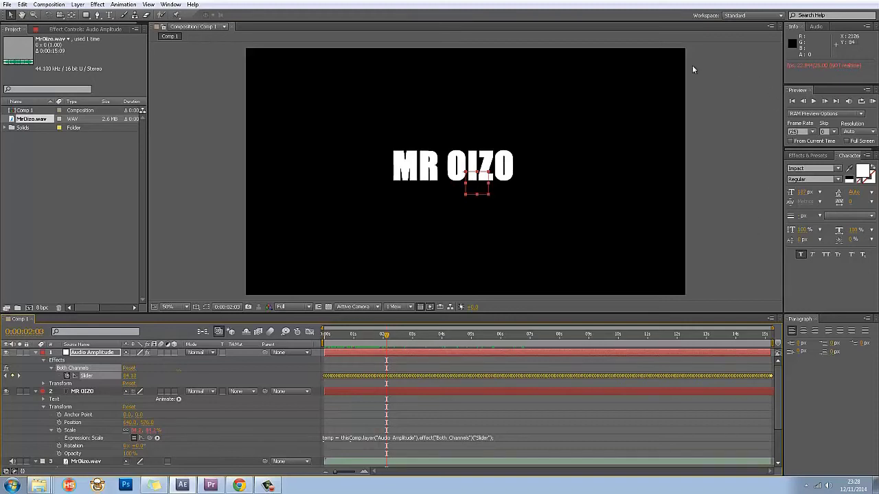
right_click(755, 246)
mouse_move(769, 274)
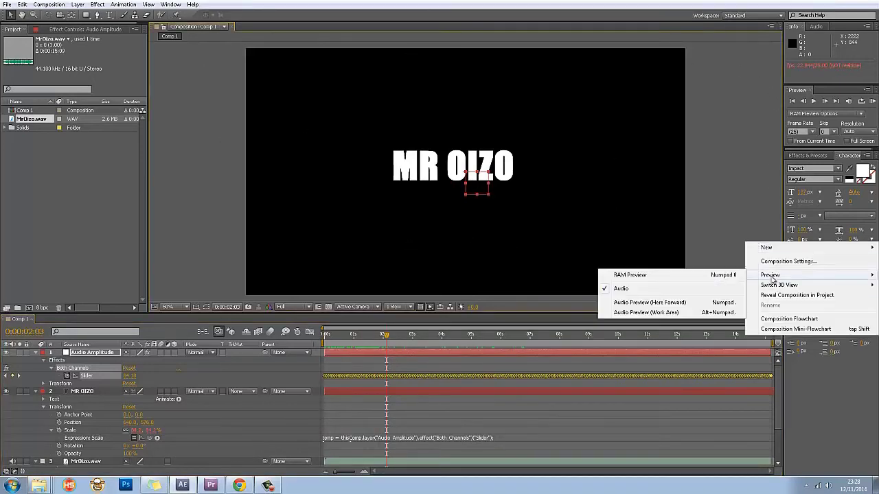
click(720, 278)
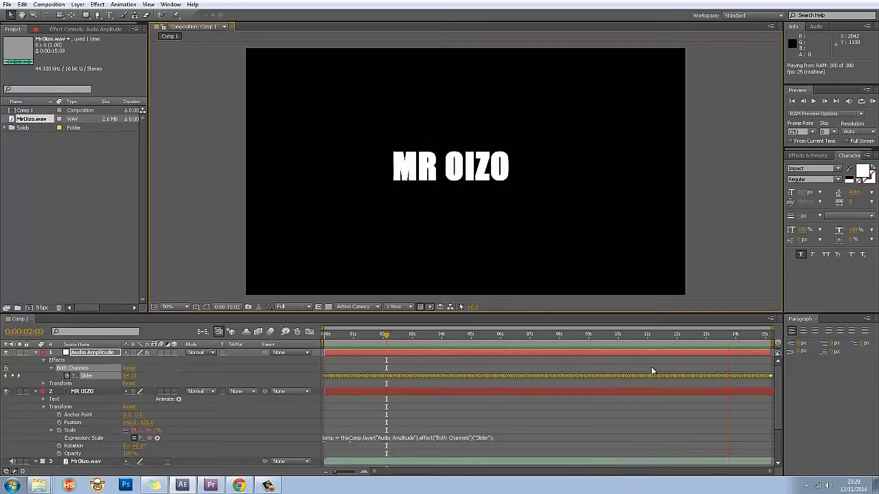
key(space)
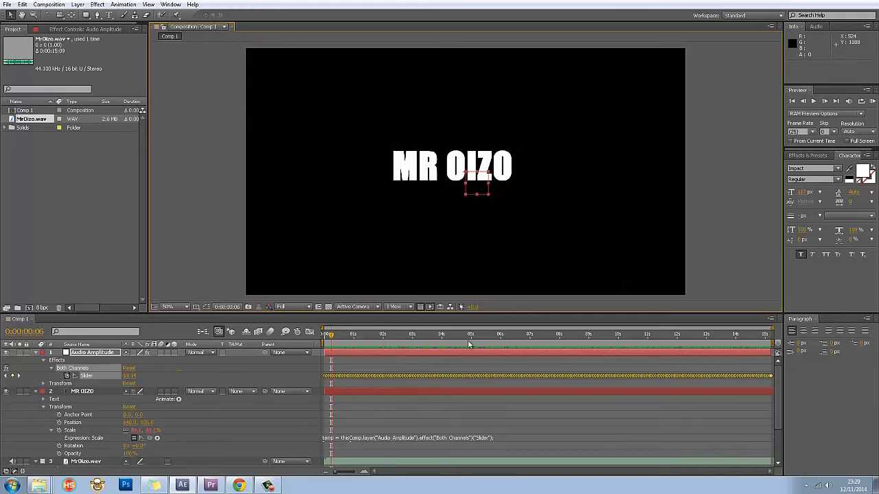
Step: Set the MR OIZO text's anchor point to 317, -61 and reposition the layer at about 958, 552 in the frame
click(400, 166)
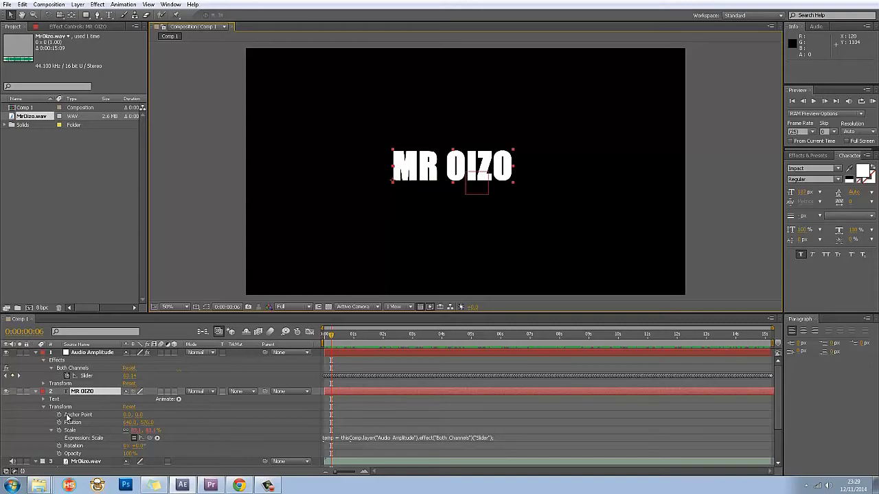
drag(126, 415, 286, 429)
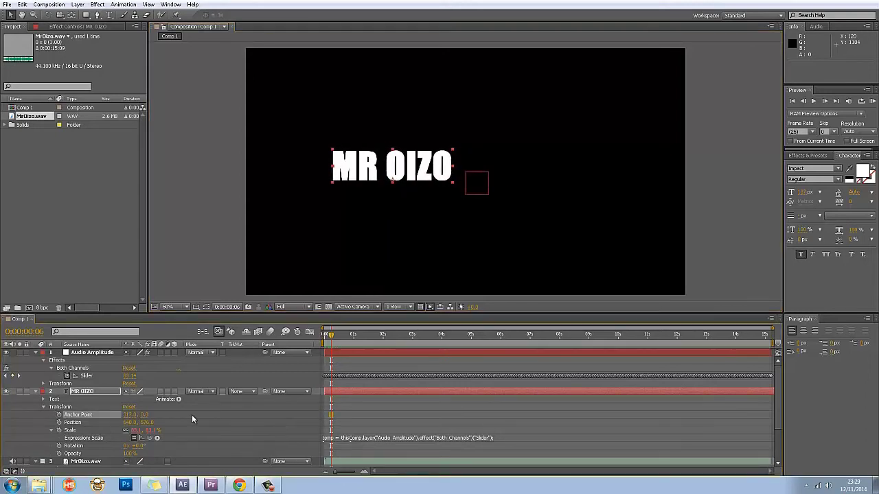
drag(143, 416, 105, 415)
drag(423, 194, 497, 182)
Step: Run a RAM preview to check that the text scales from its new anchor point
right_click(731, 170)
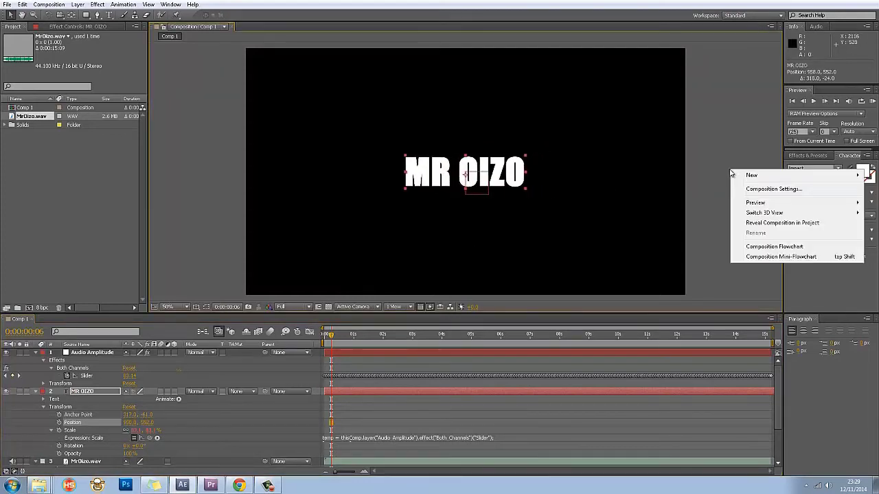
mouse_move(747, 204)
click(703, 202)
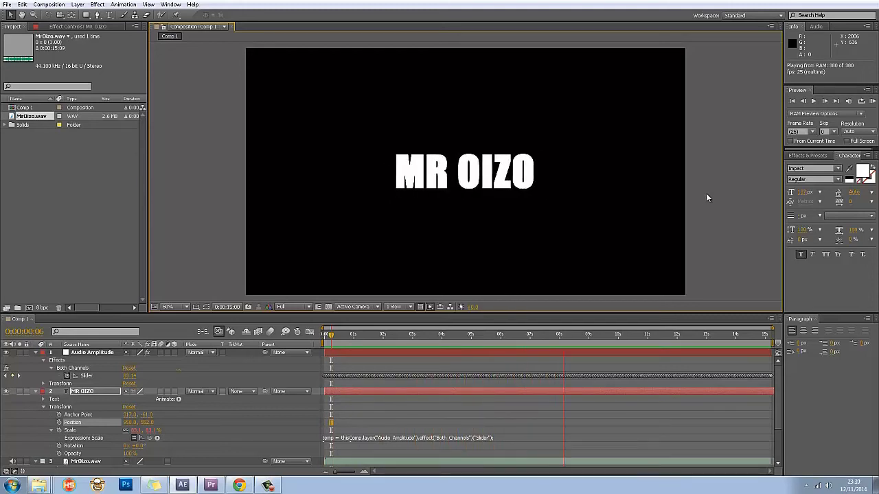
key(space)
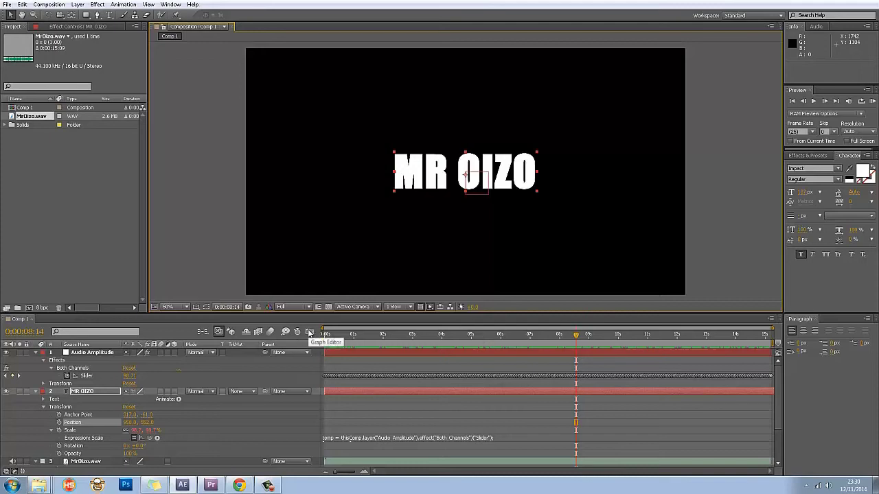
Step: Show the Both Channels Slider curve in the Graph Editor and lower only its bottom keyframes to a minimum of about 66 units
click(86, 376)
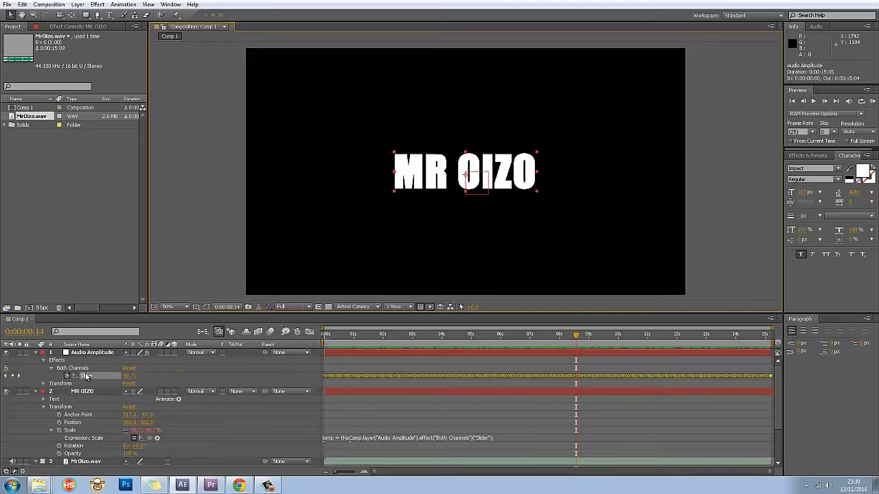
click(310, 332)
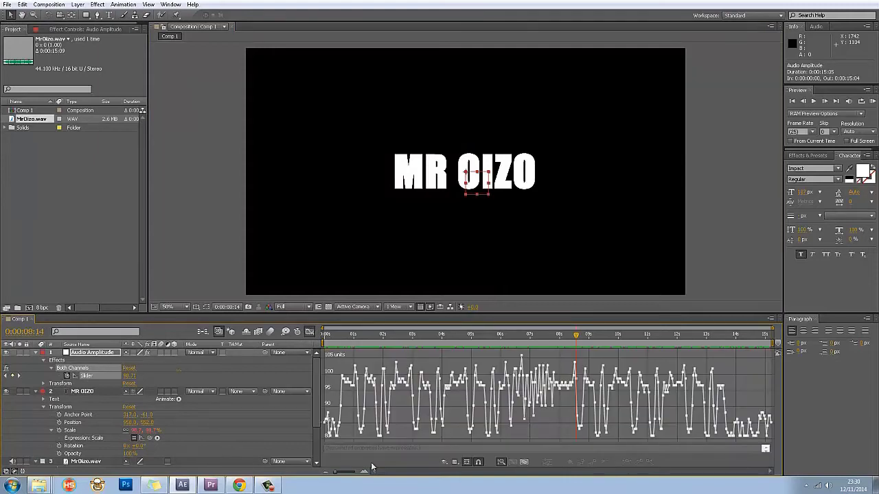
drag(324, 408, 833, 410)
mouse_move(539, 427)
mouse_down()
mouse_move(538, 448)
mouse_move(532, 442)
mouse_move(548, 420)
mouse_move(540, 416)
mouse_move(544, 427)
mouse_up()
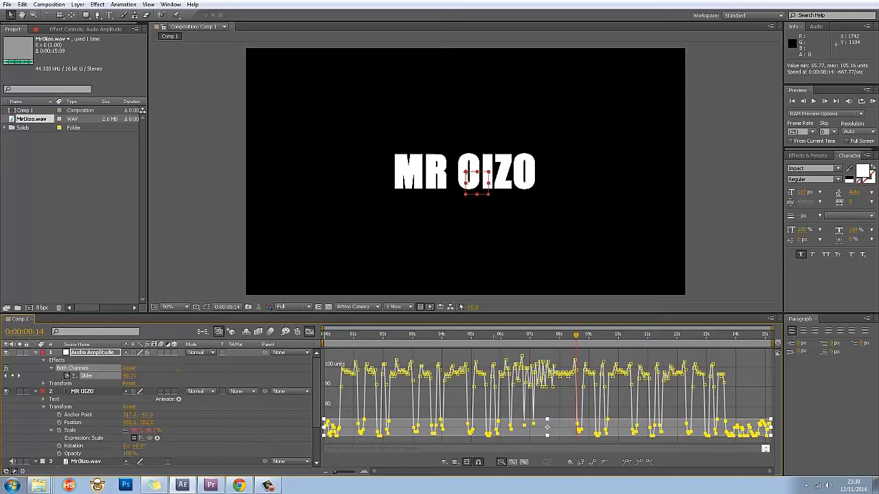
Step: Run a RAM preview of the text scaling with the lowered Slider keyframes
right_click(199, 223)
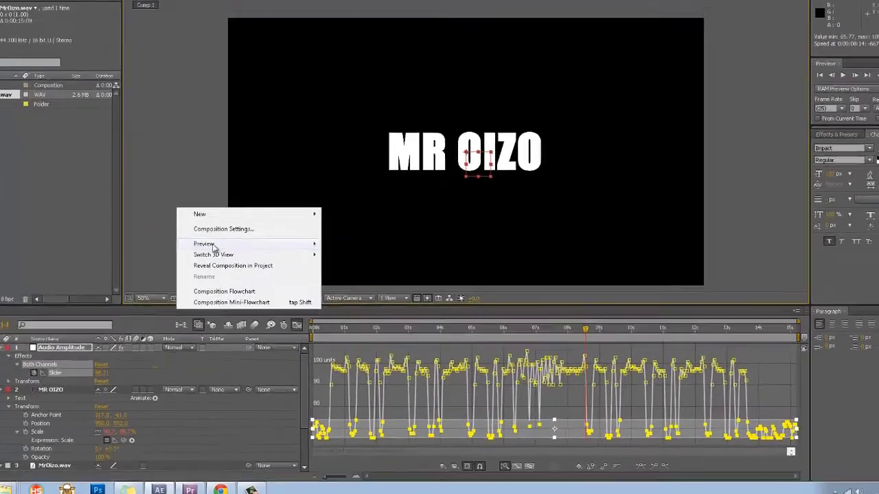
mouse_move(206, 243)
click(371, 245)
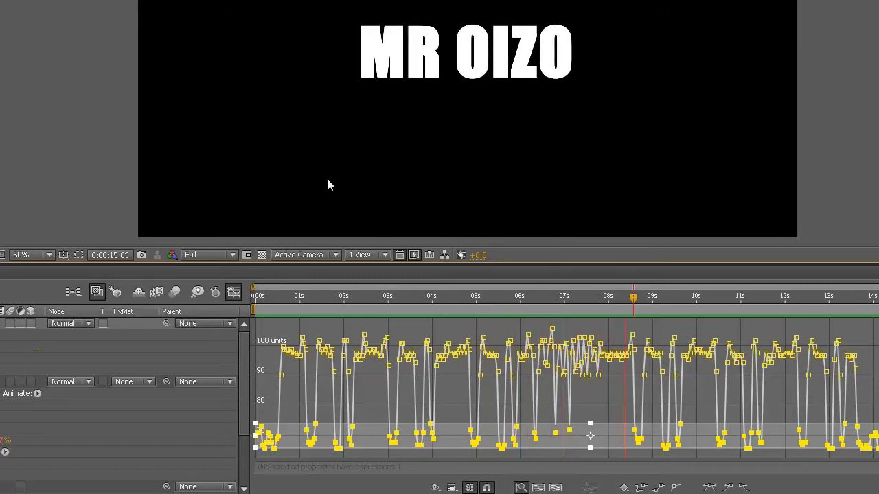
key(space)
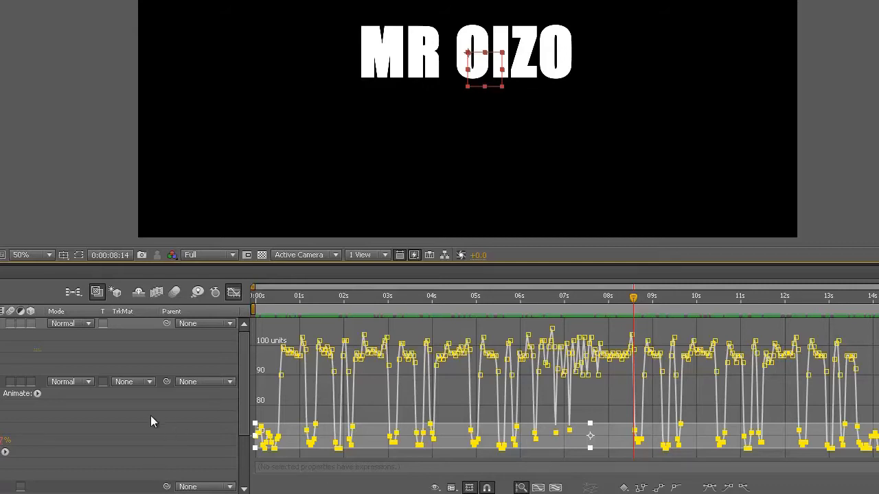
Step: Apply the CC Light Burst 2.5 effect to the MR OIZO text layer
click(44, 168)
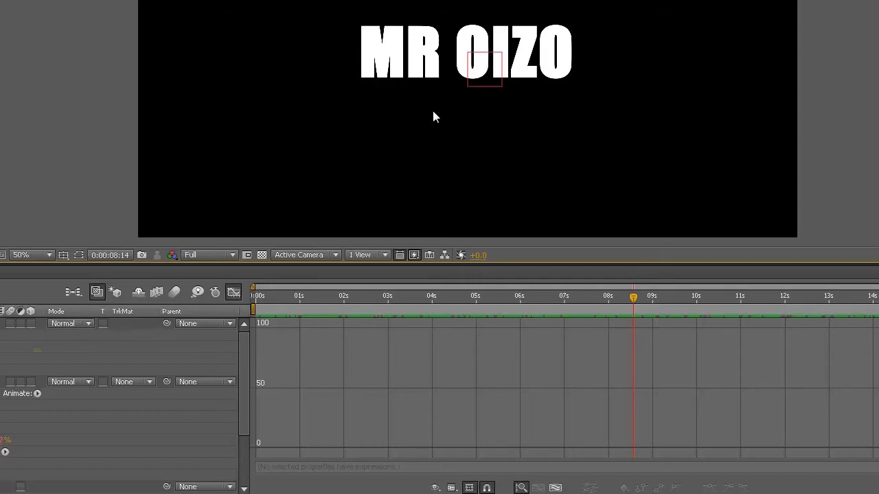
click(468, 57)
click(0, 0)
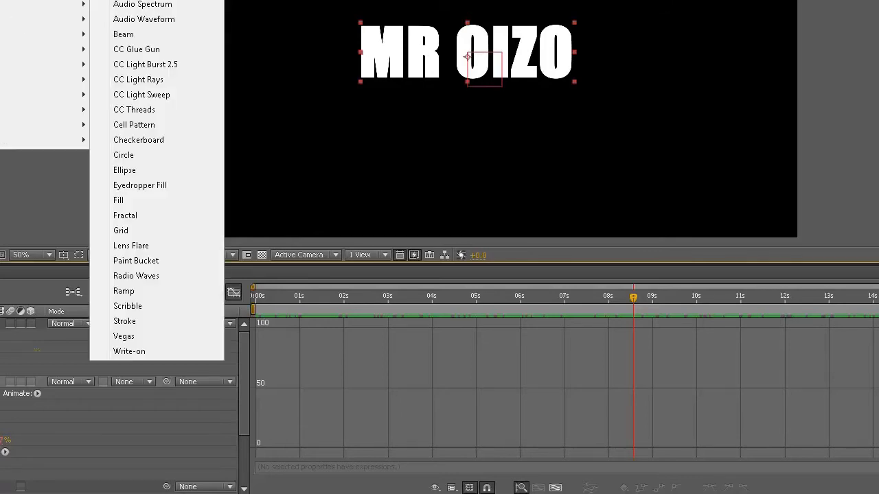
mouse_move(41, 0)
click(169, 67)
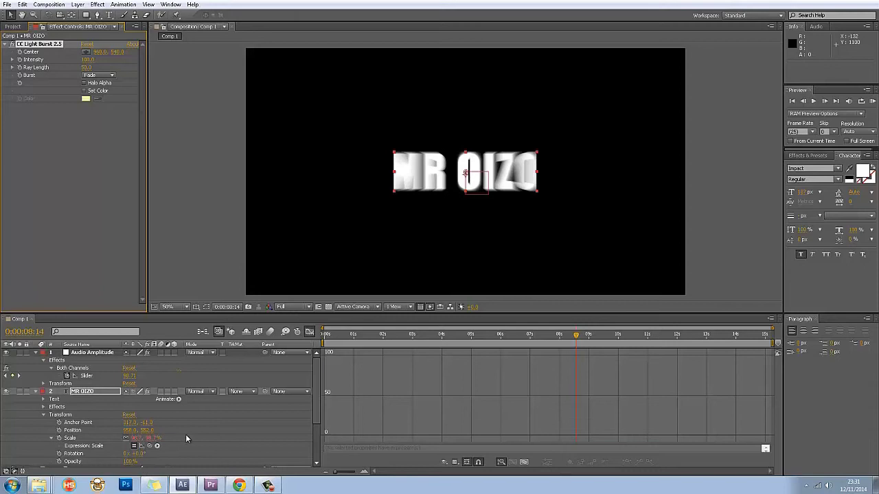
Step: Try a Ray Length of 791 on the text's CC Light Burst 2.5 effect and undo the change
scroll(186, 435, down, 2)
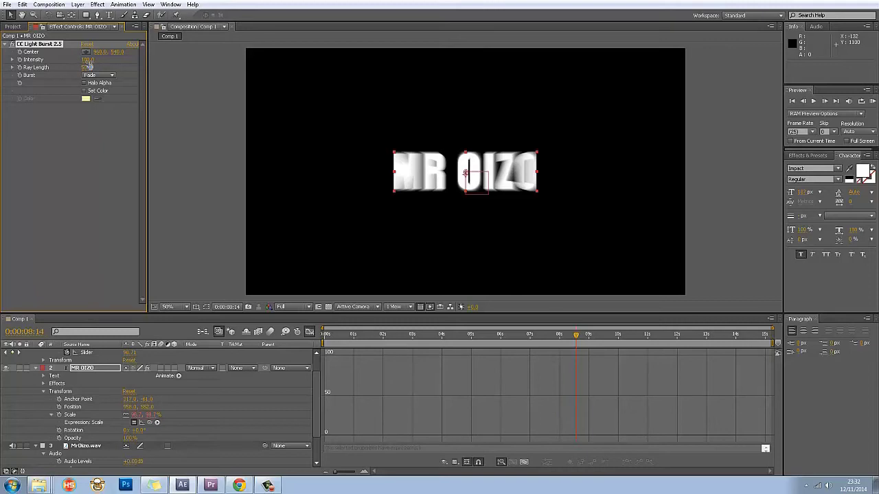
mouse_move(88, 66)
mouse_down()
mouse_move(431, 112)
mouse_move(483, 130)
mouse_up()
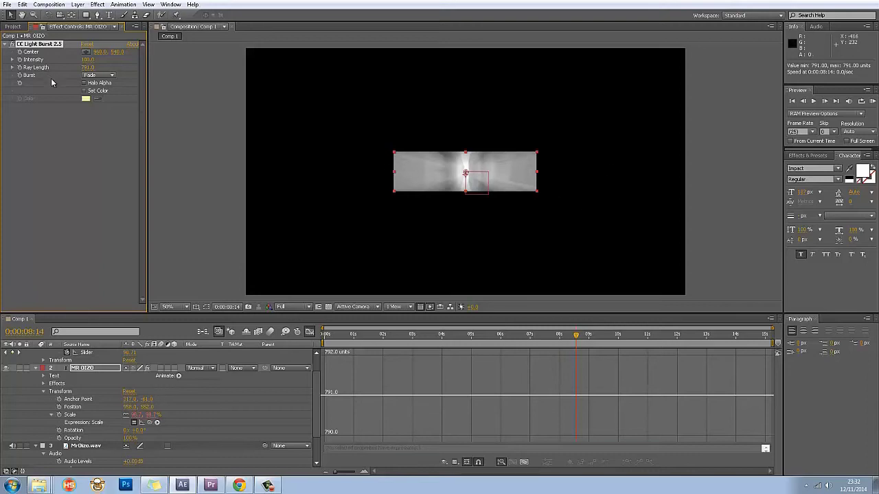
key(ctrl+z)
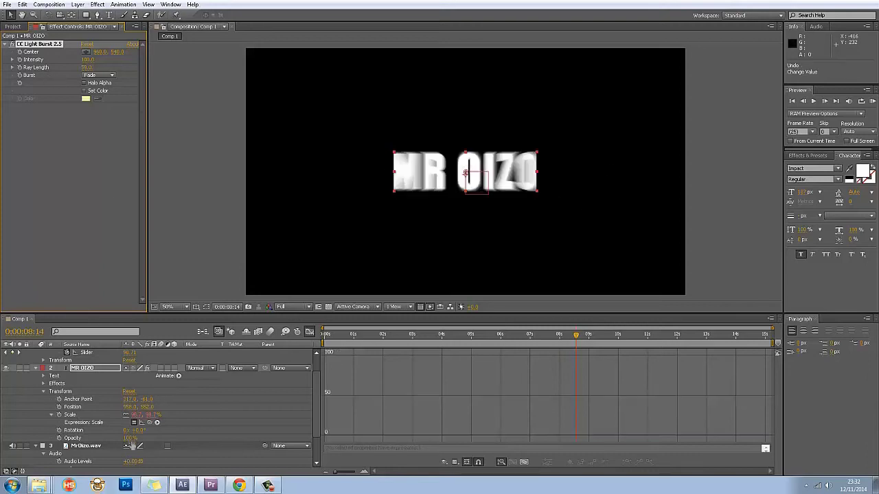
Step: Delete the MR OIZO text layer and create a new 30-second composition with the HDTV 1080 25 preset
click(91, 370)
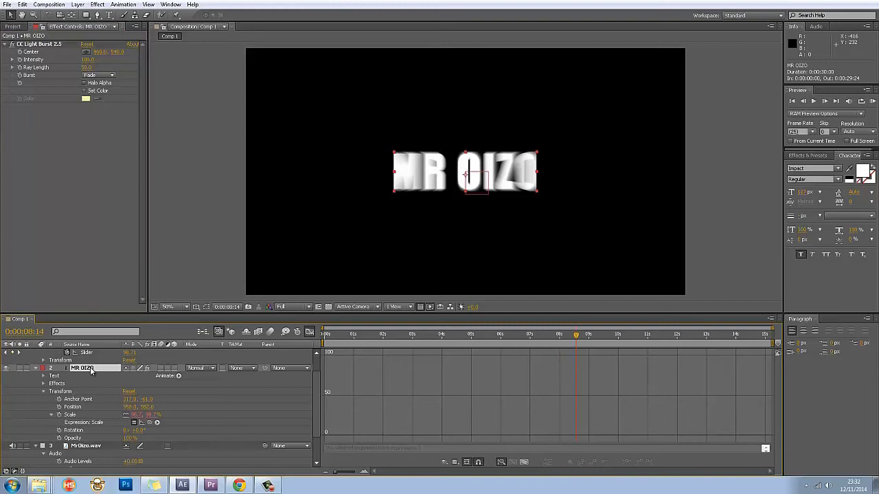
key(Delete)
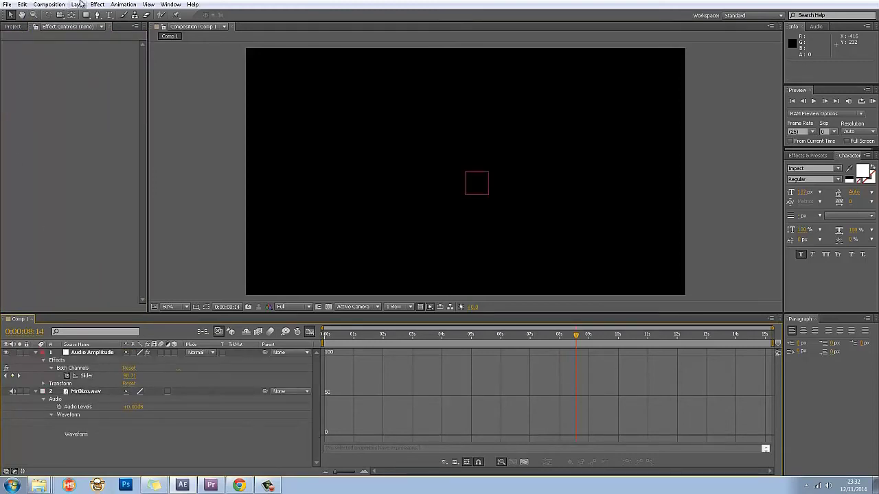
click(48, 4)
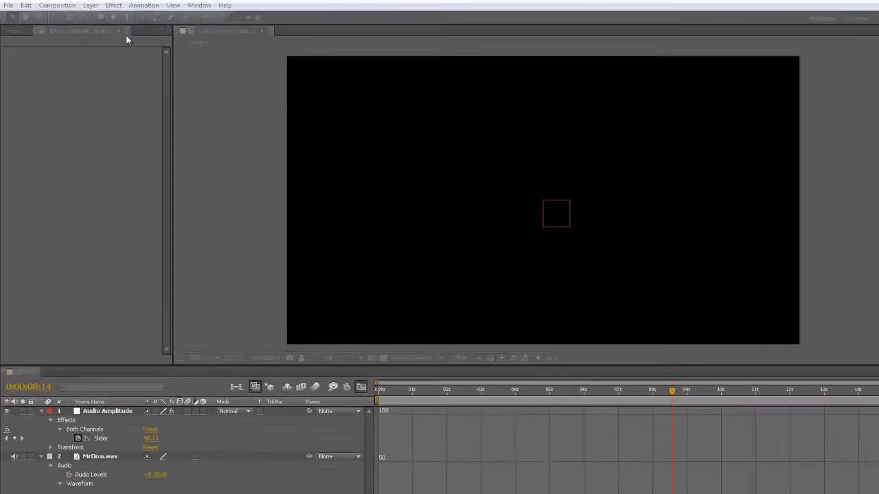
drag(0, 196, 640, 109)
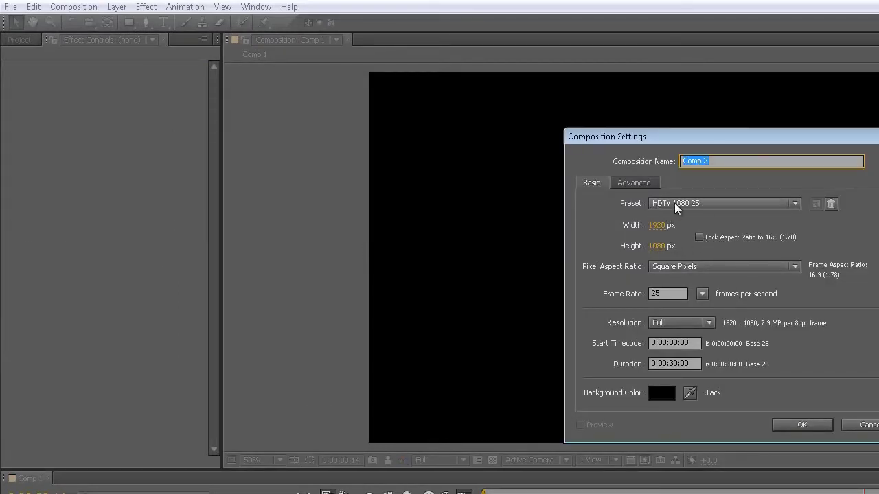
click(787, 425)
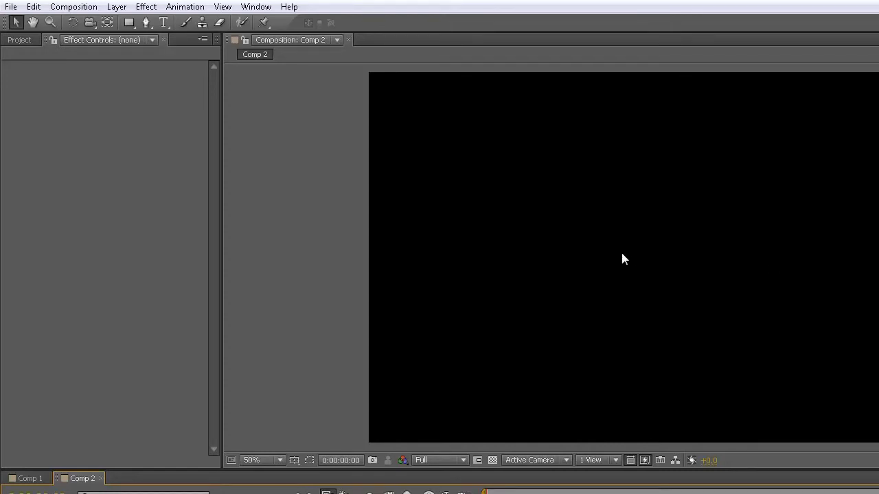
Step: Add a text layer reading BURST to the new composition and place it near the centre of the frame
click(163, 22)
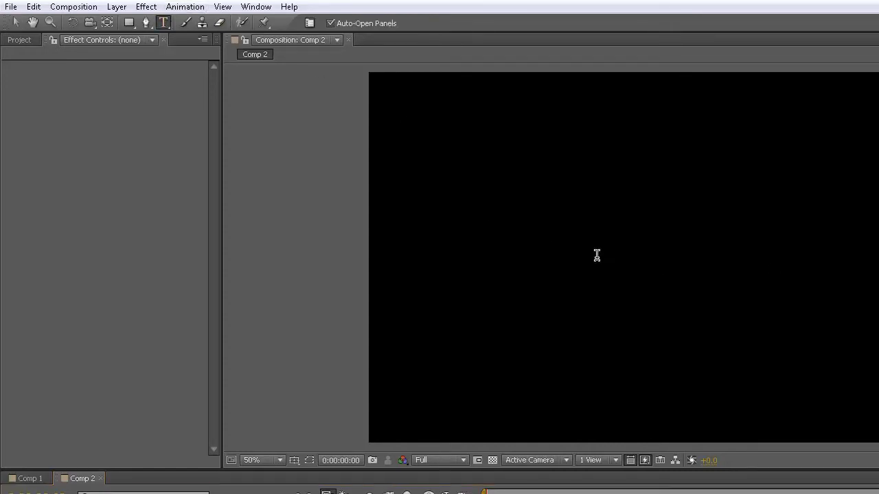
click(597, 255)
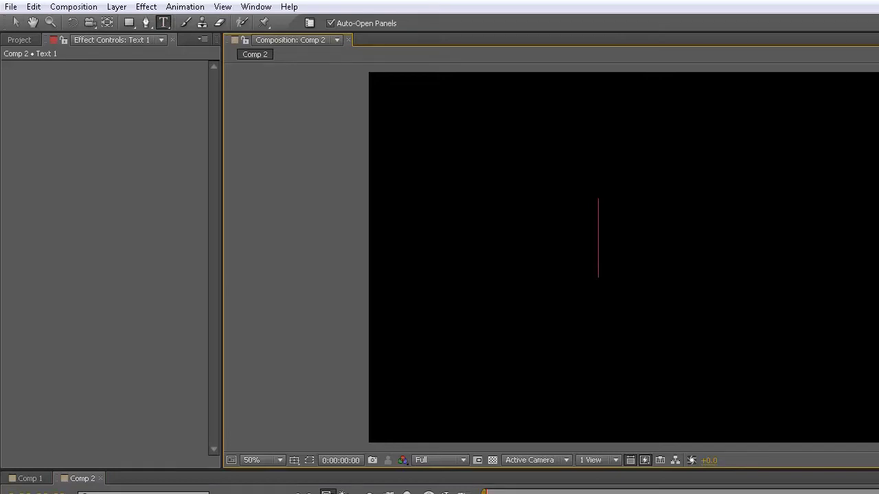
text(B)
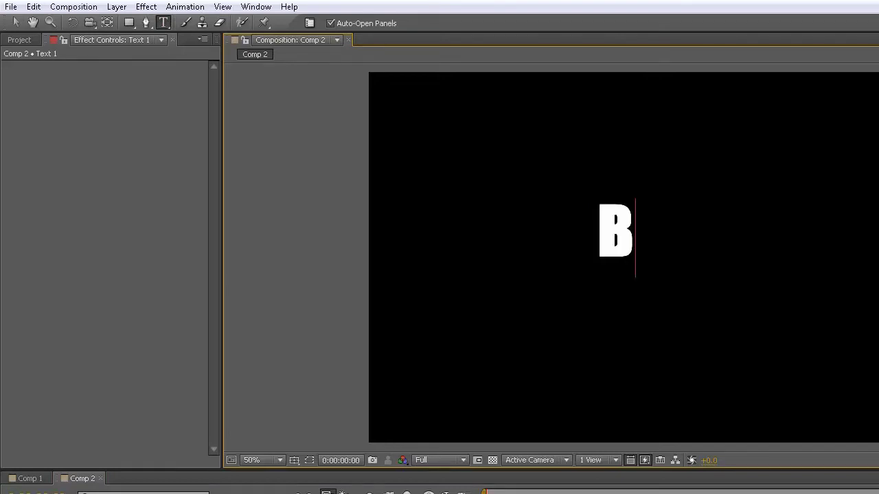
text(USRST)
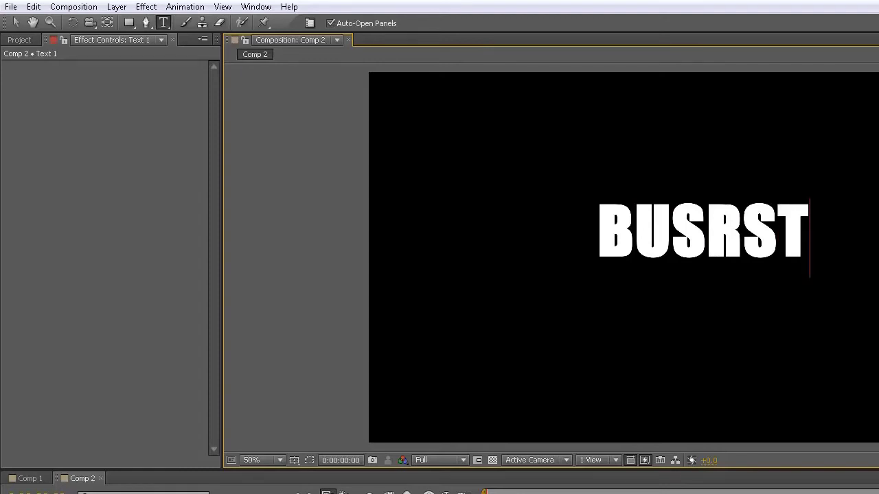
key(BackSpace)
key(BackSpace)
key(BackSpace)
key(BackSpace)
text(RST)
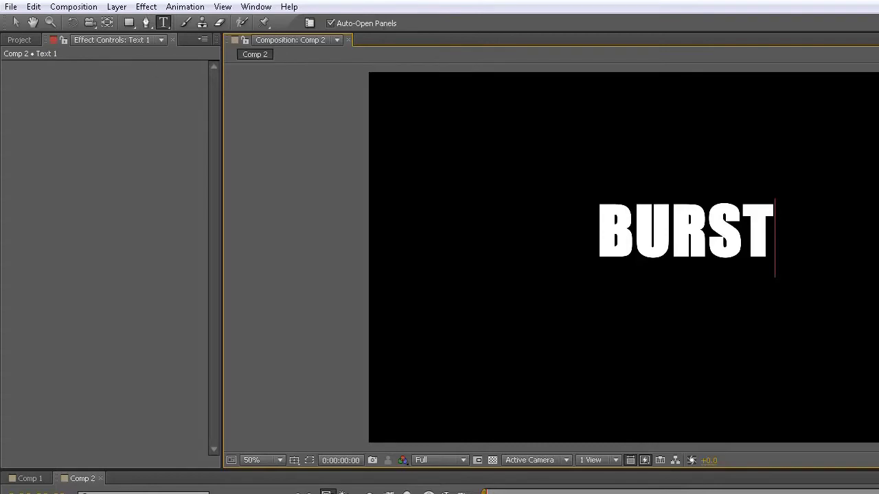
click(16, 23)
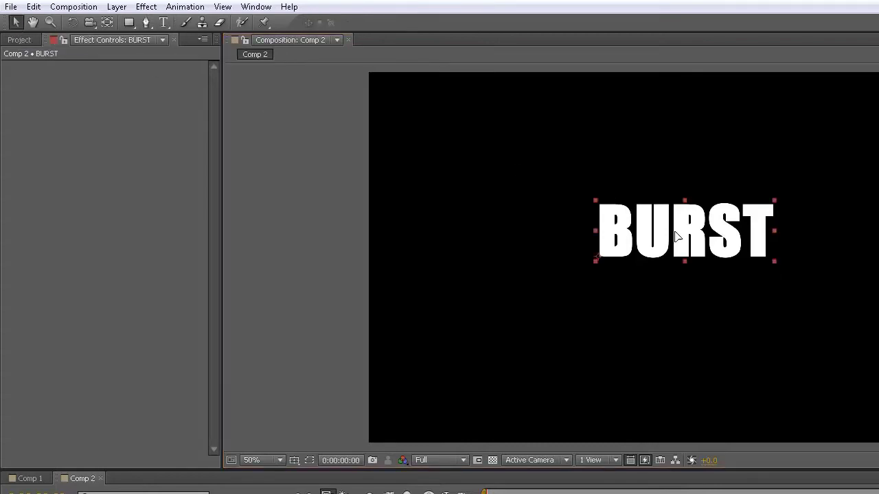
drag(675, 238, 679, 249)
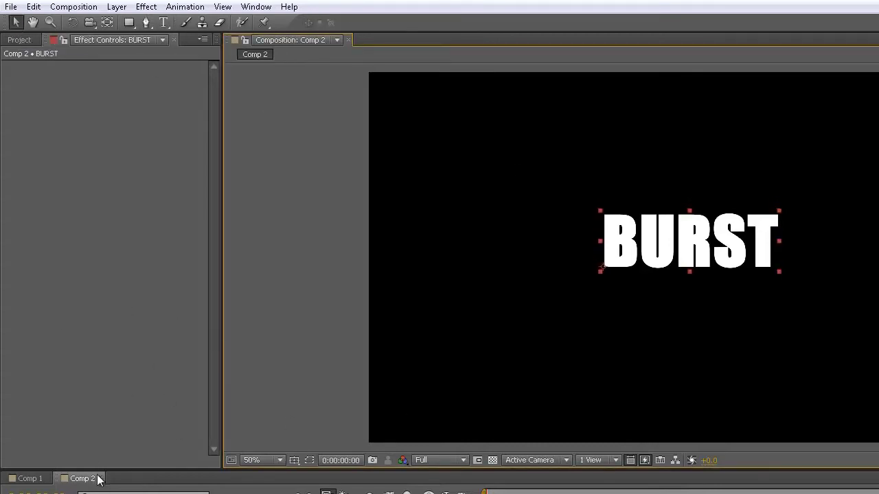
Step: Open Comp 1 and nest Comp 2 in it, centred in the frame
click(29, 40)
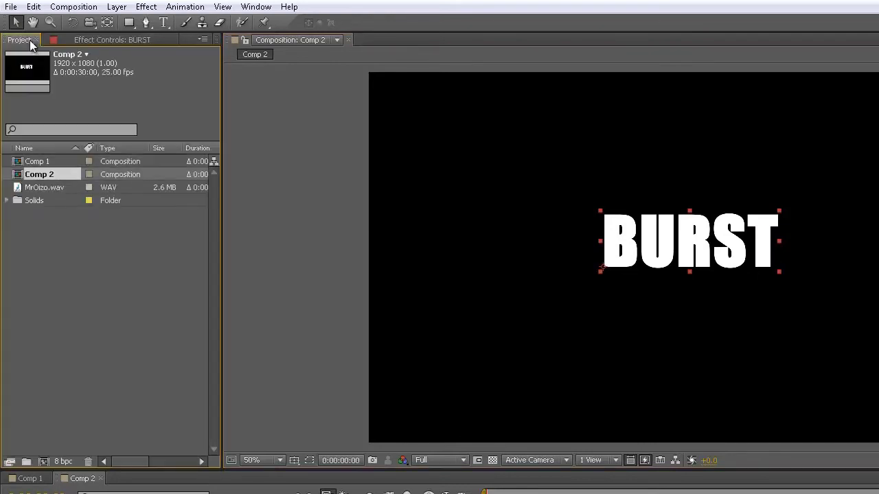
click(28, 162)
click(27, 174)
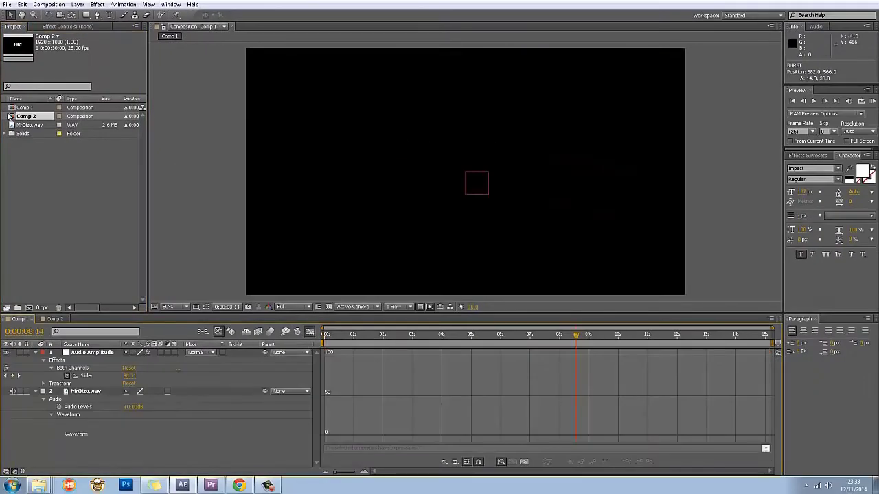
drag(11, 118, 467, 175)
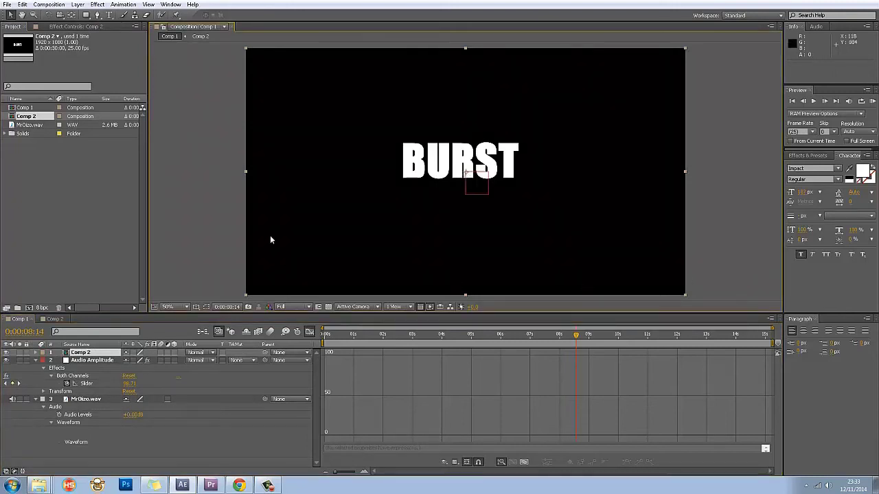
Step: Apply the CC Light Burst 2.5 effect to the nested Comp 2 layer
click(100, 5)
mouse_move(117, 90)
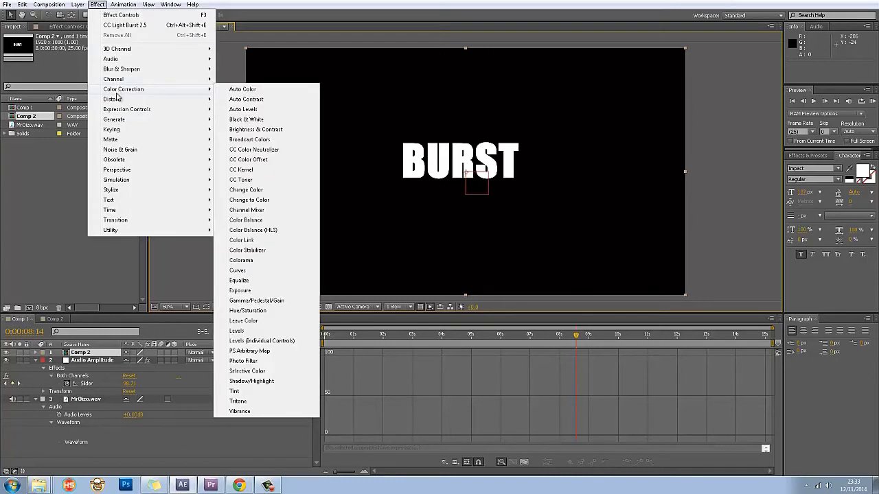
mouse_move(119, 123)
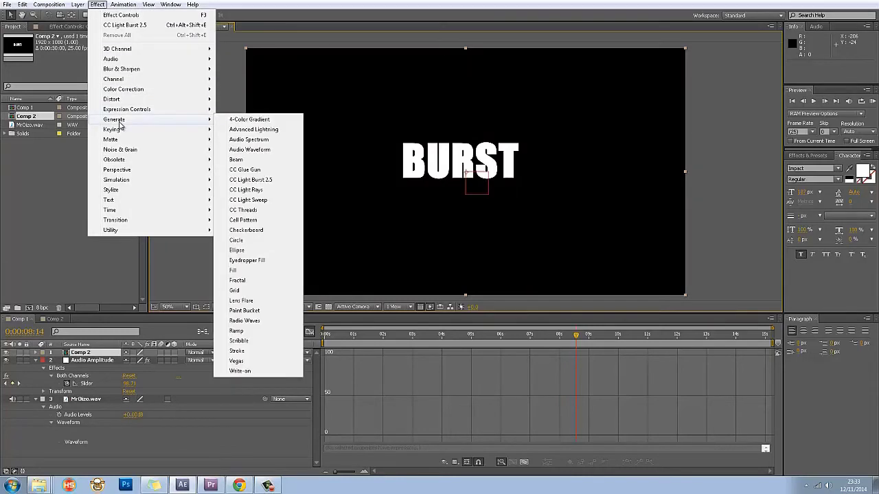
click(268, 180)
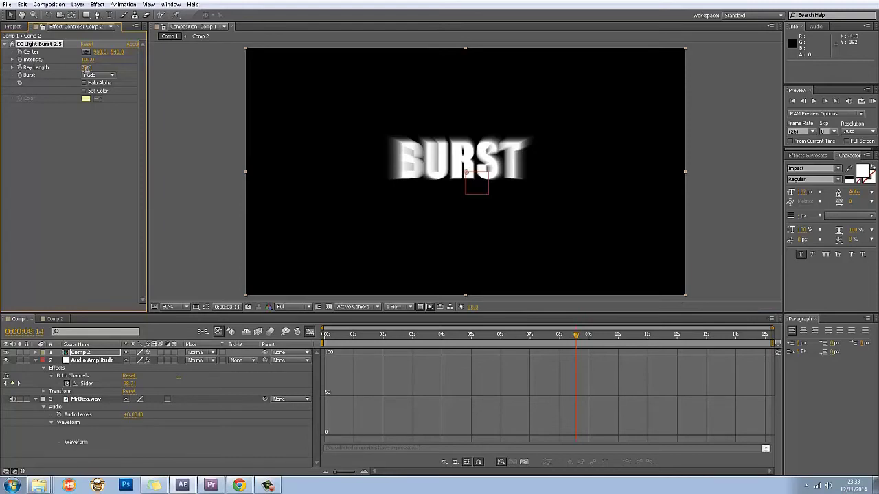
Step: Compare Ray Length values of 0 and 100 on the Comp 2 layer's CC Light Burst 2.5, leaving it at 100
drag(87, 67, 113, 74)
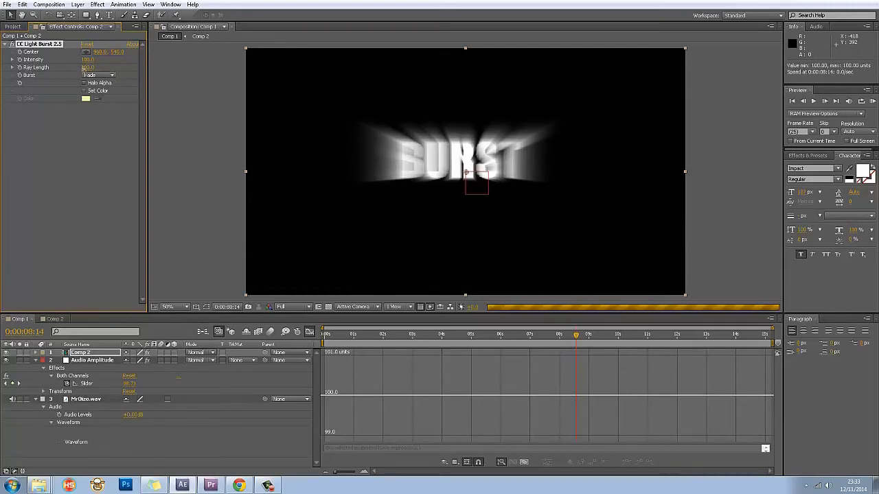
click(90, 68)
text(0)
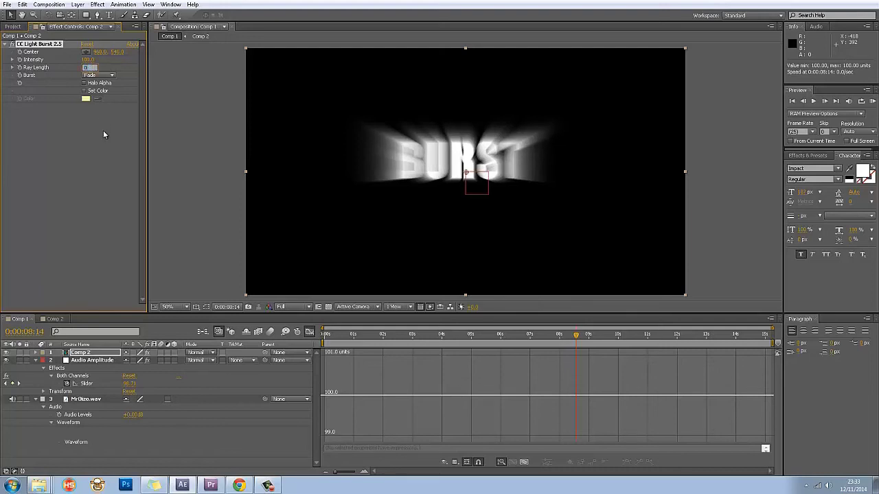
key(Return)
click(84, 68)
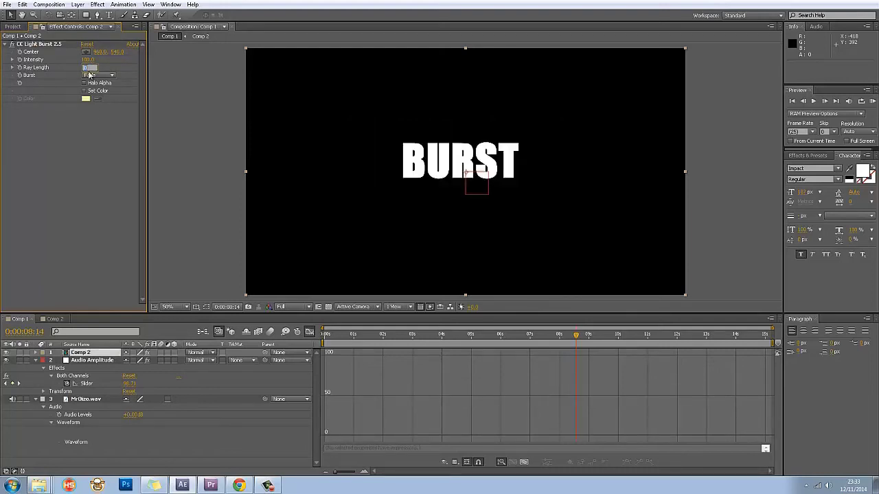
text(100)
click(91, 180)
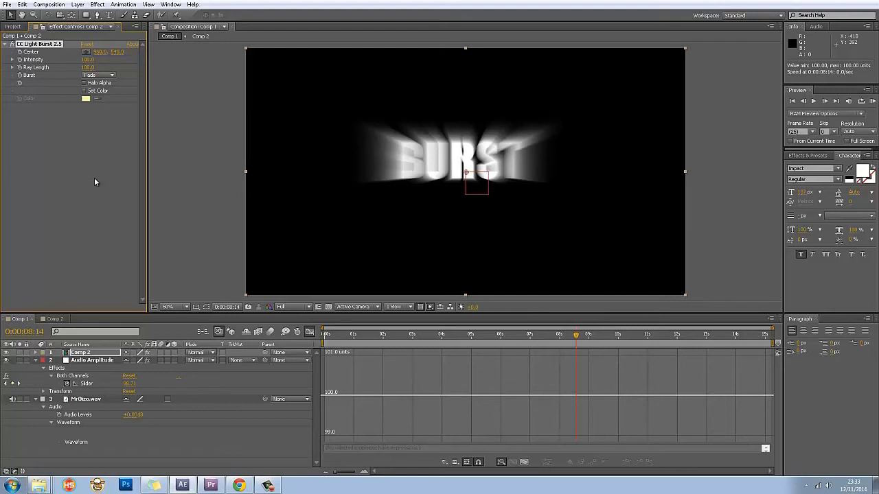
Step: Try the Third viewer resolution for Comp 1 and return it to Full
click(307, 309)
click(304, 351)
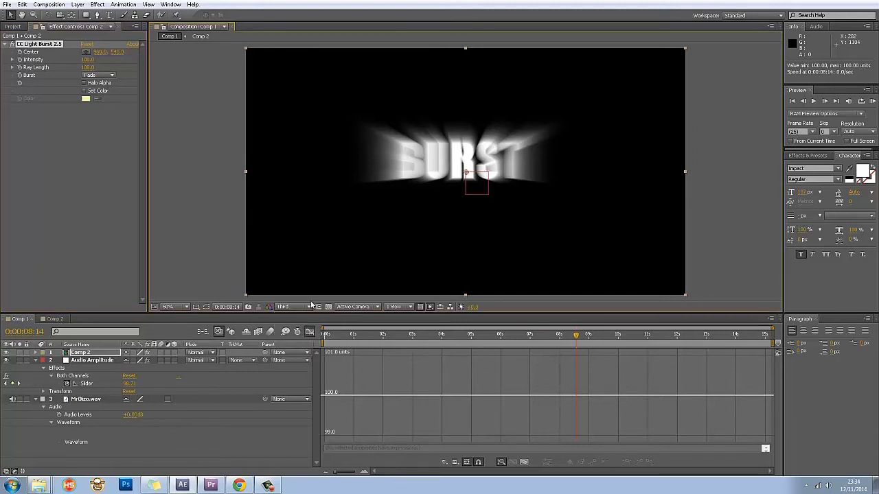
click(307, 306)
click(306, 334)
Step: Move the Comp 2 layer below Audio Amplitude and link its CC Light Burst 2.5 Ray Length to the Both Channels Slider with an expression
drag(76, 353, 82, 385)
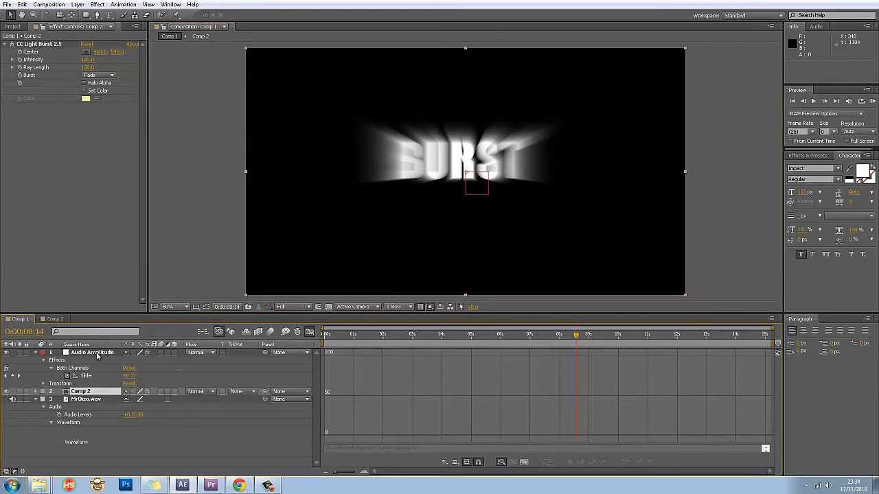
click(35, 391)
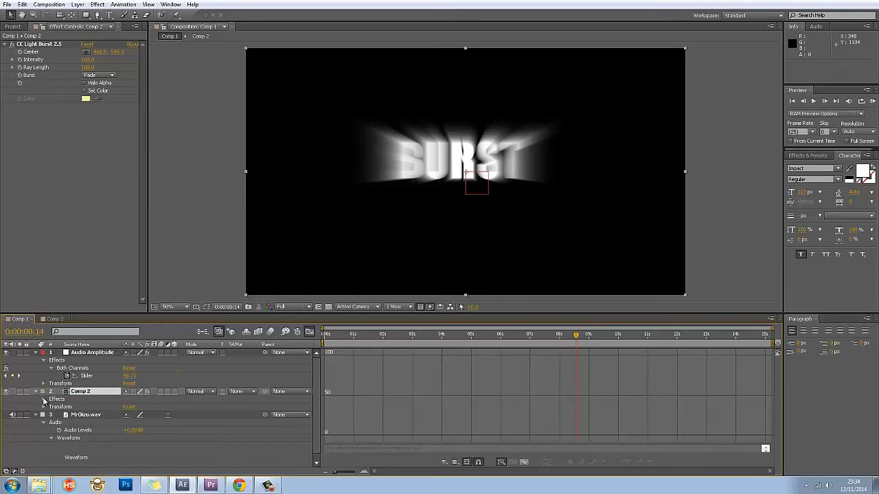
click(44, 399)
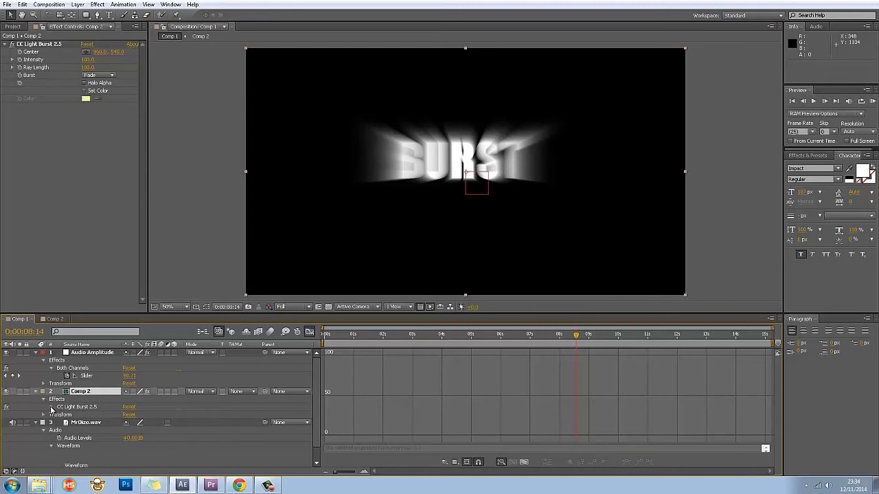
click(51, 407)
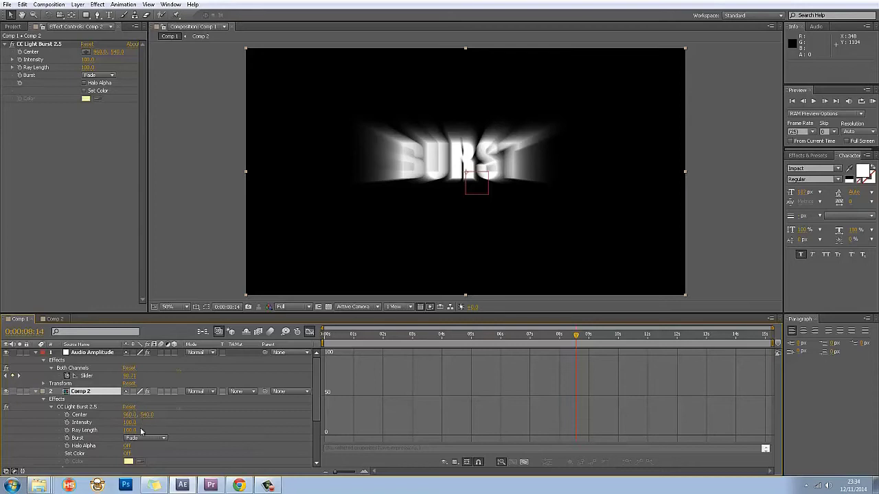
alt+click(66, 433)
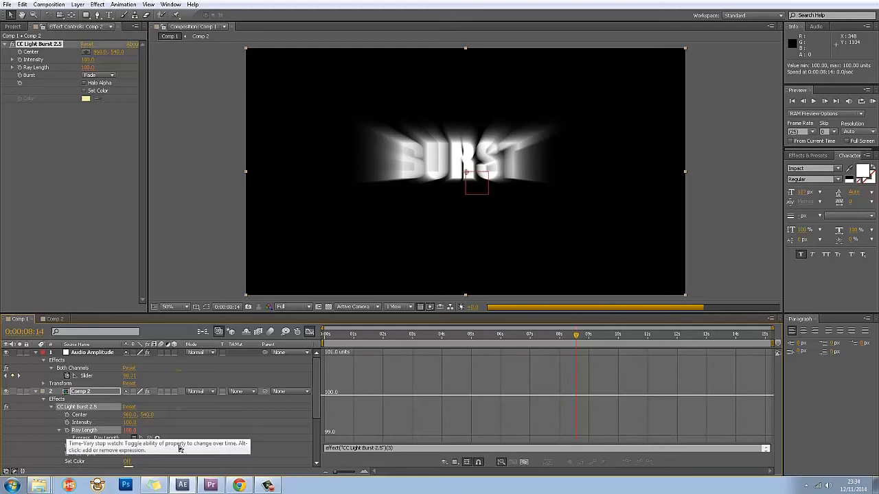
drag(148, 438, 99, 378)
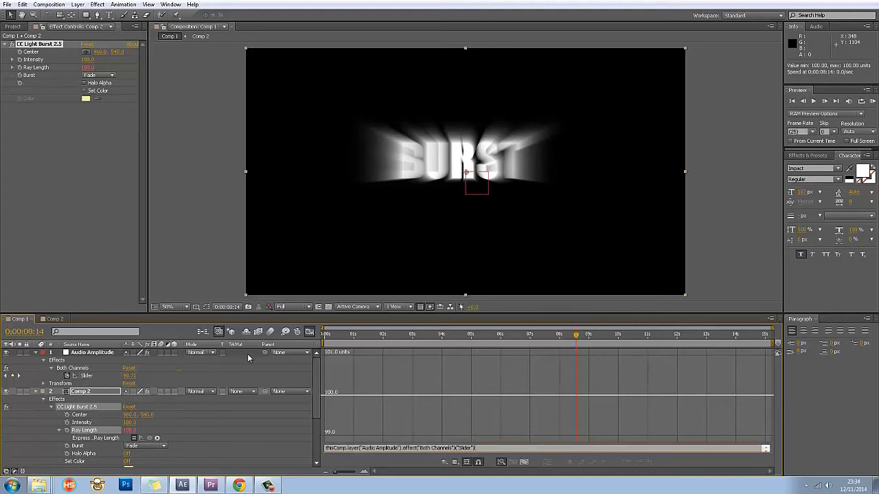
Step: Start a RAM preview of the audio-driven light burst at Full resolution and stop it
right_click(720, 261)
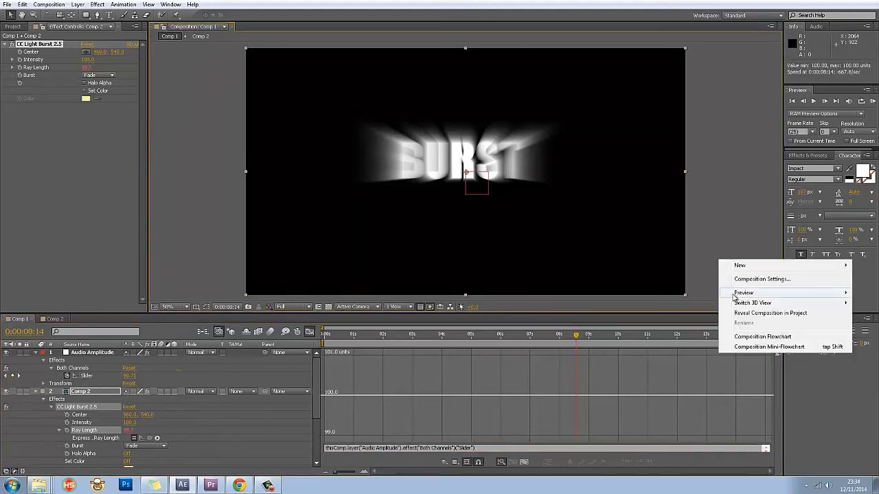
mouse_move(734, 295)
click(696, 294)
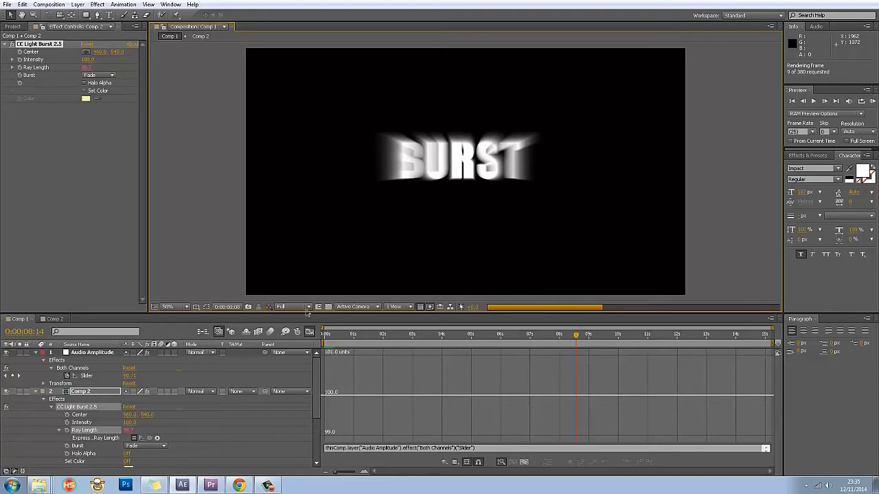
click(306, 309)
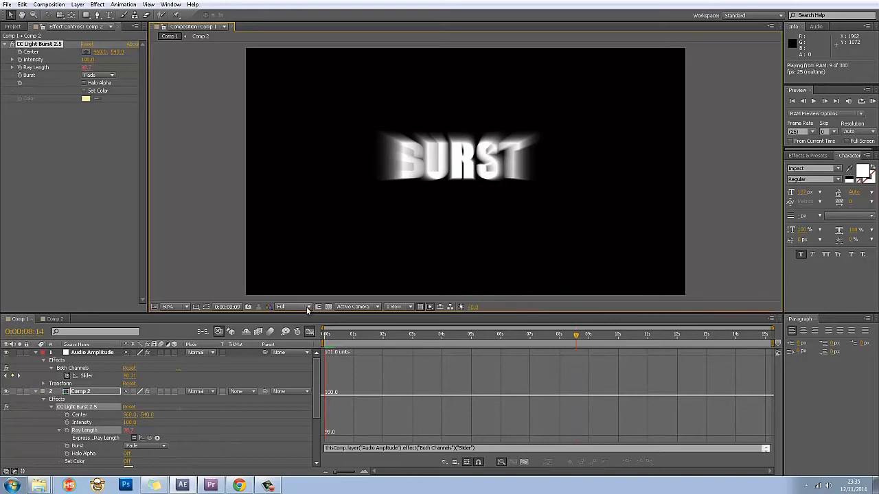
Step: Set the Comp 1 viewer resolution to Third and play a RAM preview of the audio-driven light burst, stopping it after viewing
click(306, 307)
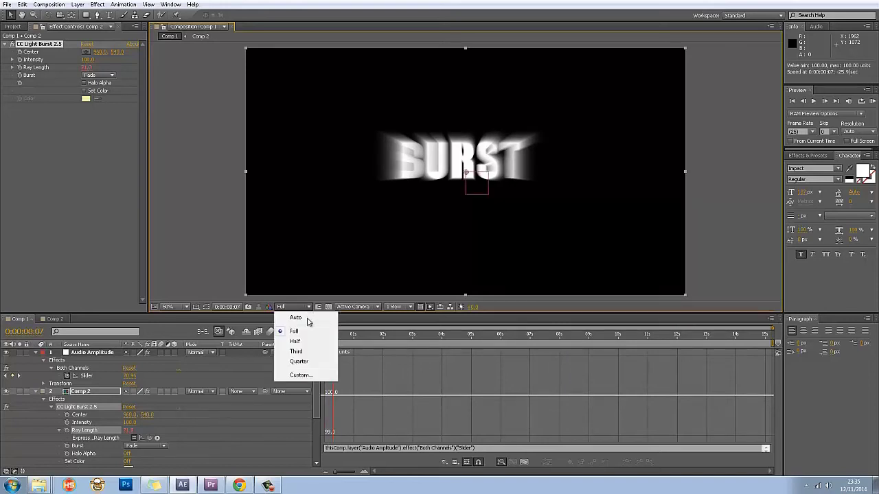
click(297, 351)
right_click(718, 234)
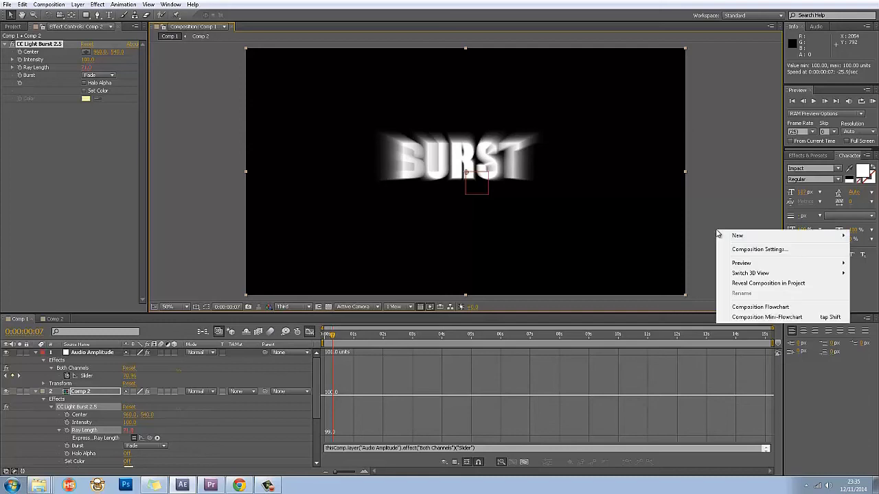
mouse_move(745, 265)
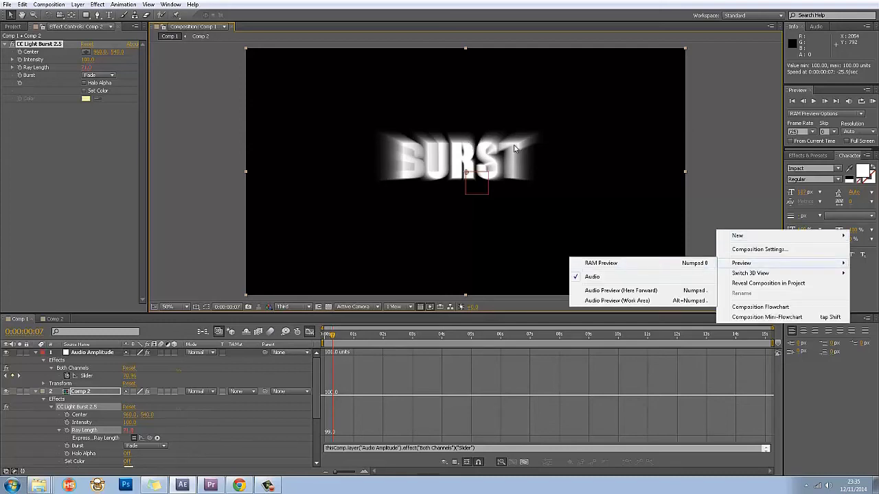
click(616, 265)
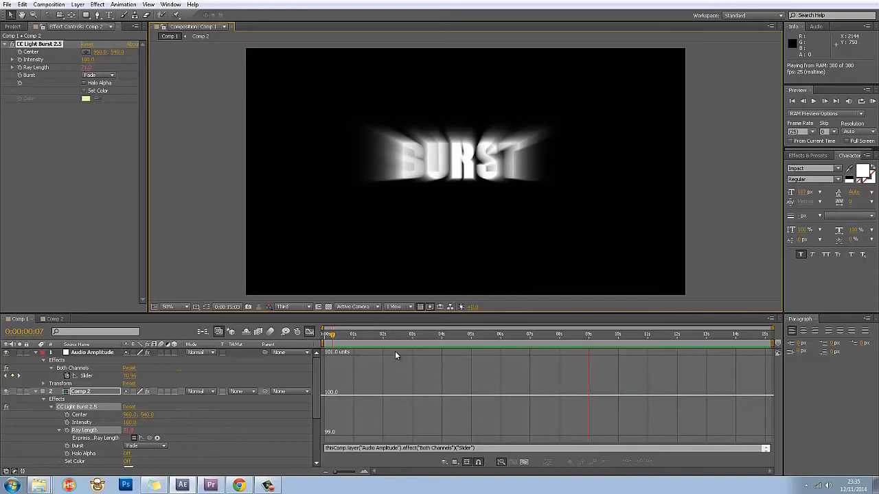
key(space)
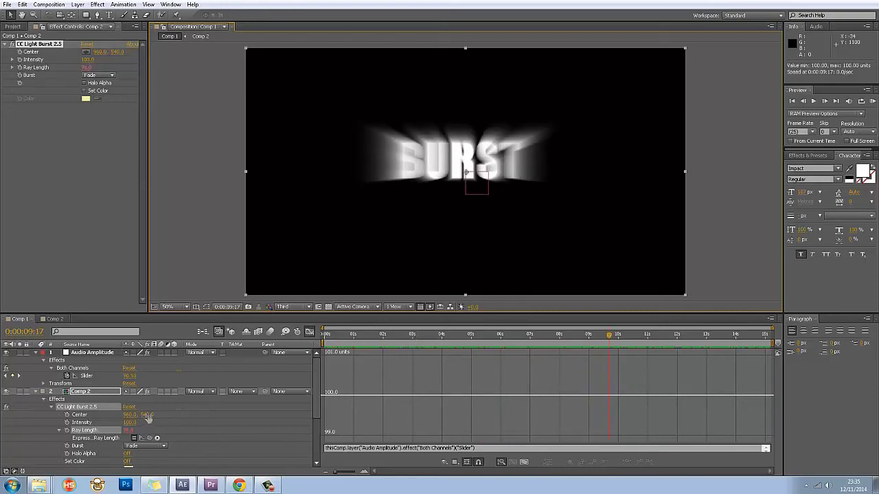
Step: Set the Comp 2 layer's CC Light Burst 2.5 Center to 960, 494 and return the playhead to the start
mouse_move(147, 414)
mouse_down()
mouse_move(155, 415)
mouse_move(132, 410)
mouse_up()
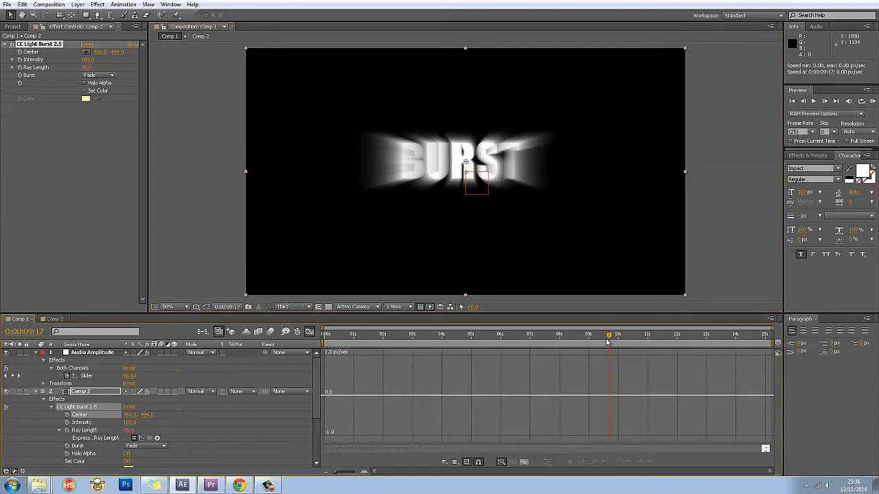
drag(608, 337, 306, 334)
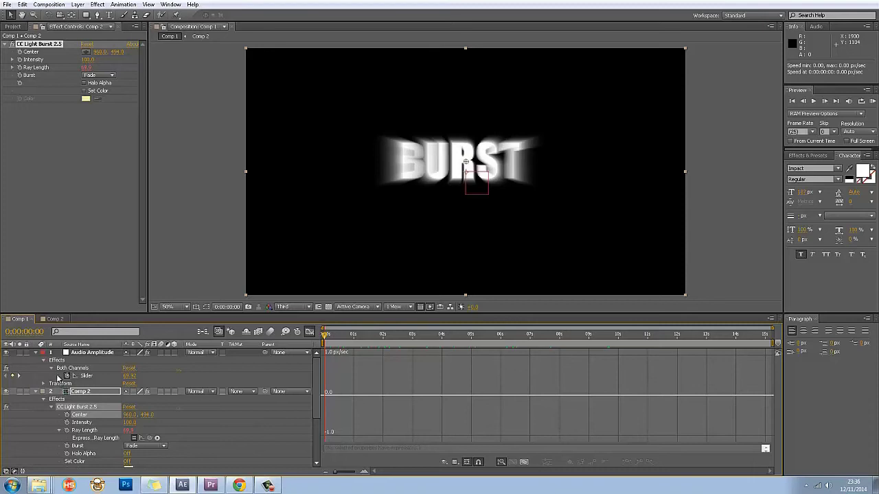
click(185, 374)
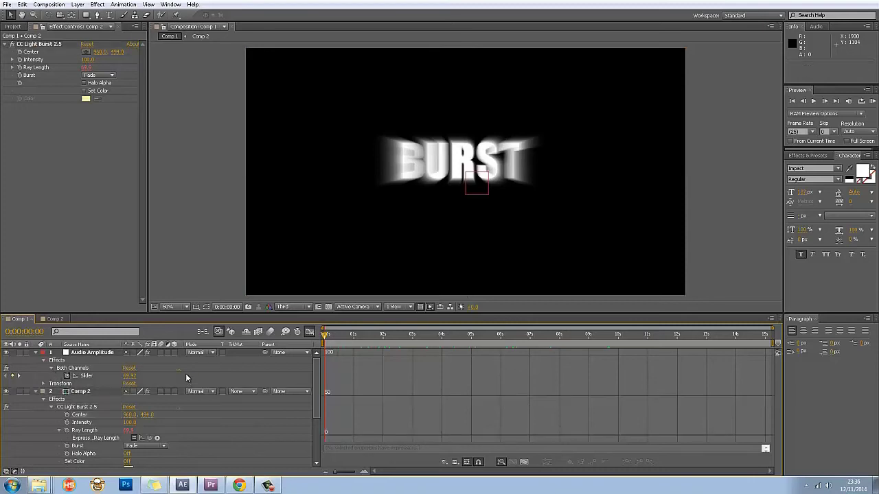
click(309, 332)
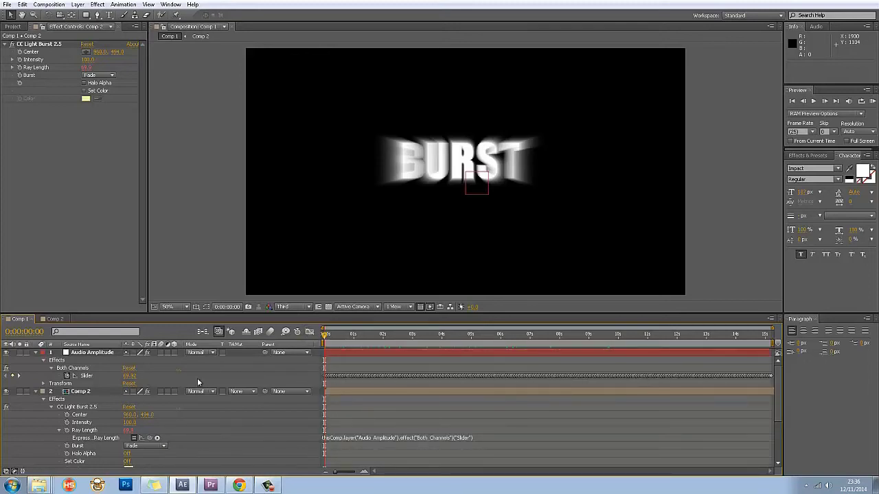
mouse_move(325, 337)
mouse_down()
mouse_move(418, 345)
mouse_move(315, 338)
mouse_move(517, 354)
mouse_move(315, 338)
mouse_up()
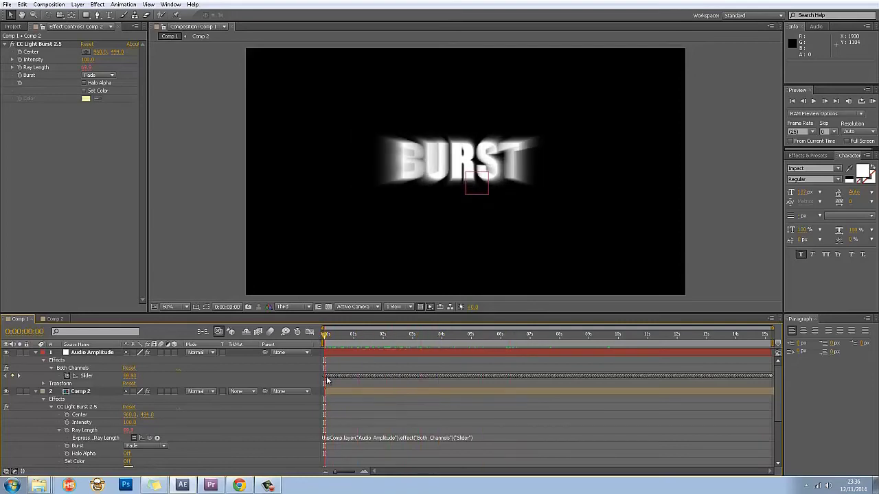
Step: Show the Audio Amplitude layer's Both Channels Slider curve in the Graph Editor
mouse_move(327, 380)
click(88, 376)
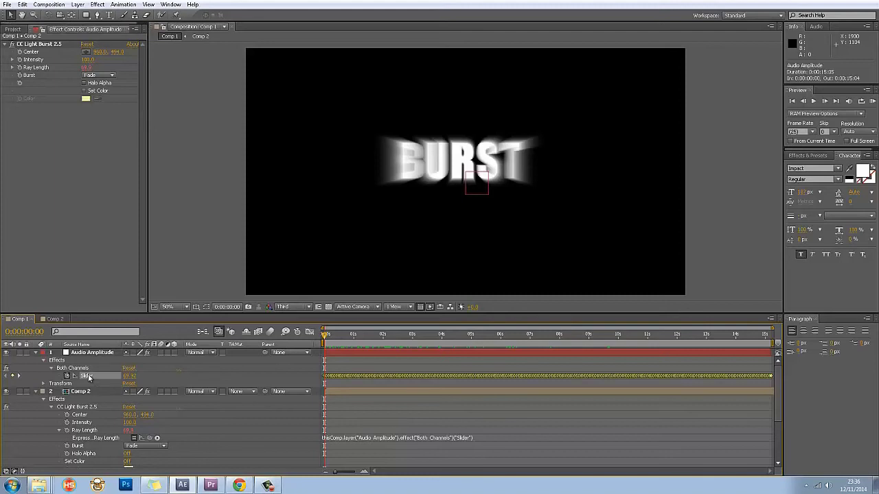
click(310, 332)
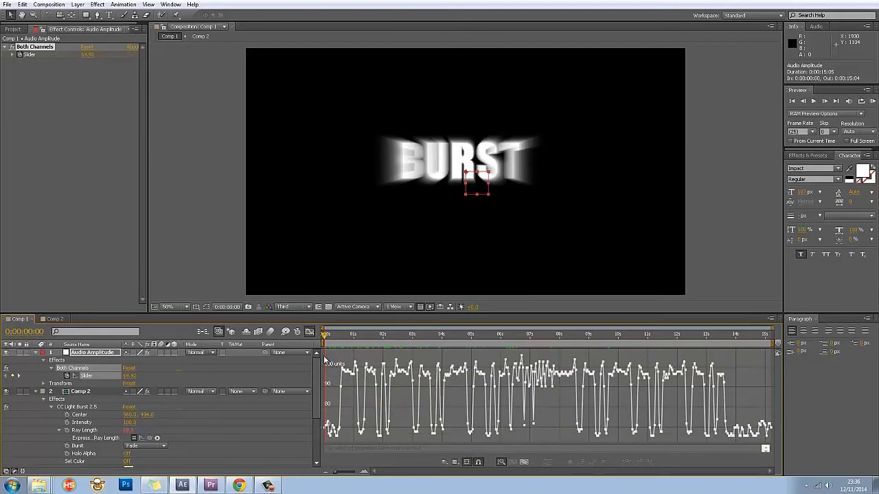
drag(324, 361, 799, 414)
drag(553, 403, 554, 417)
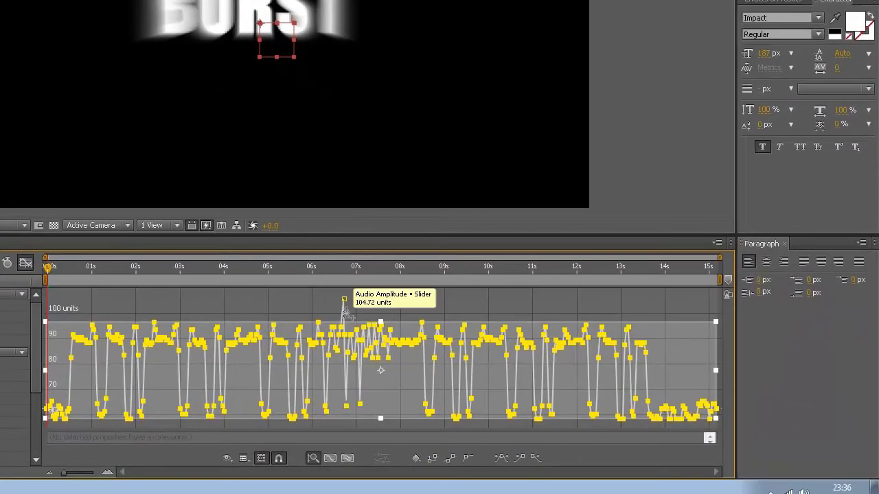
key(ctrl+z)
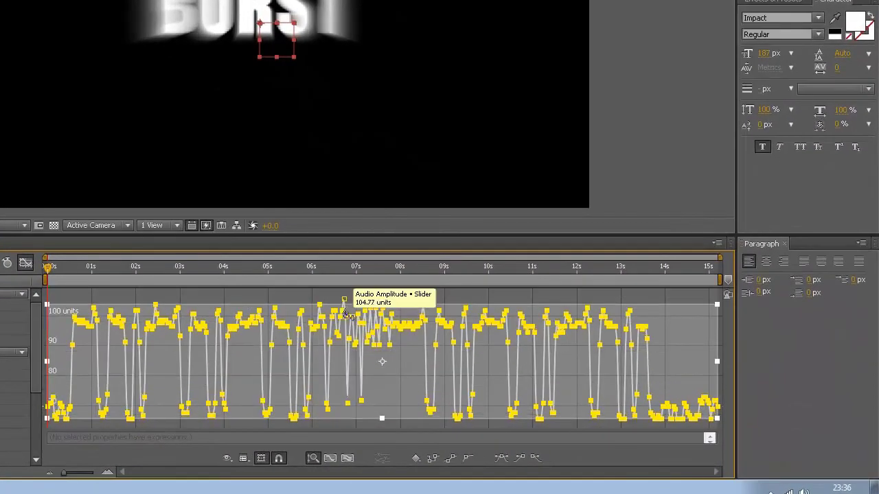
Step: Select every Both Channels Slider keyframe and shift the whole curve down so its values span about 24 to 64 units
drag(45, 296, 762, 356)
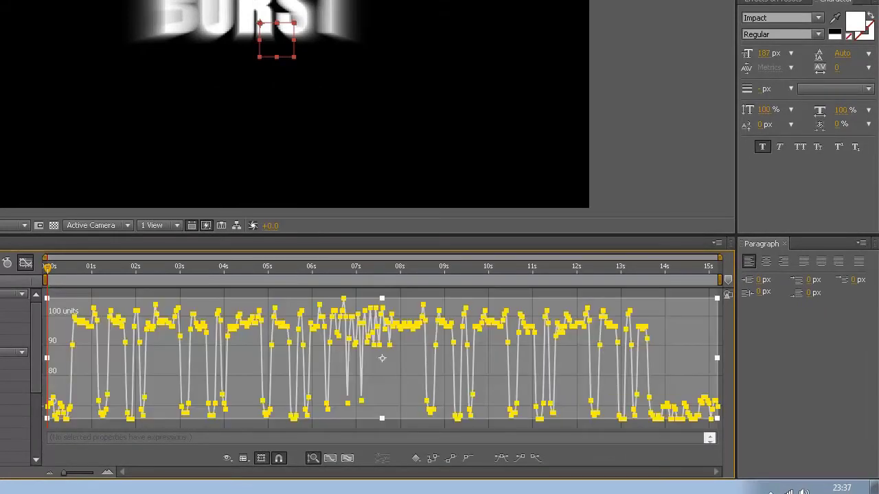
drag(399, 387, 395, 426)
click(395, 424)
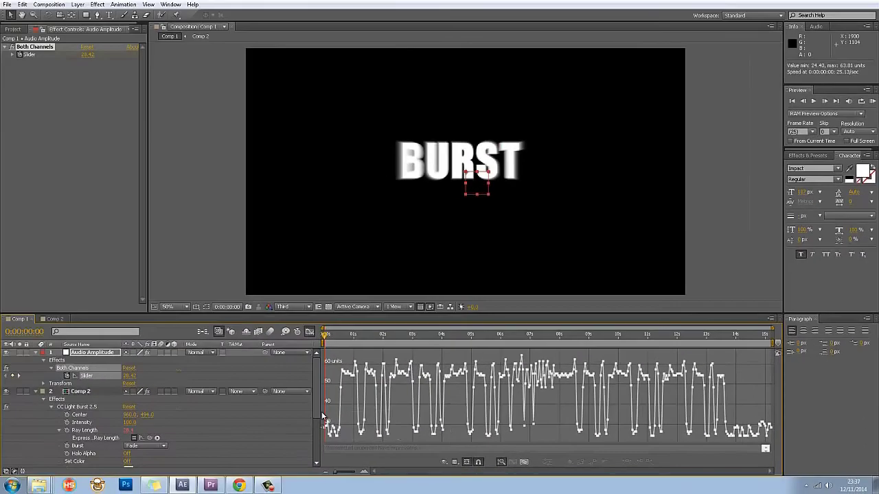
Step: Select only the low keyframes of the Slider curve and lower them to around zero, with a minimum of about -4 units
drag(56, 383, 784, 349)
drag(815, 387, 807, 442)
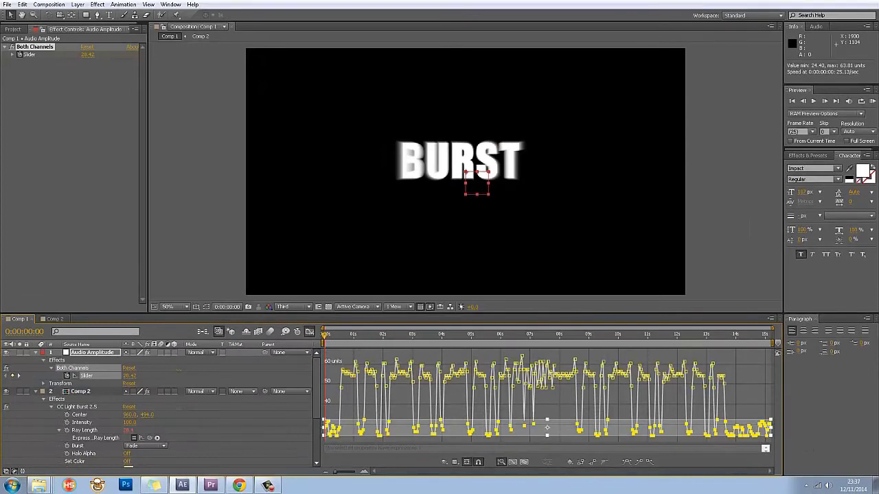
drag(559, 427, 569, 374)
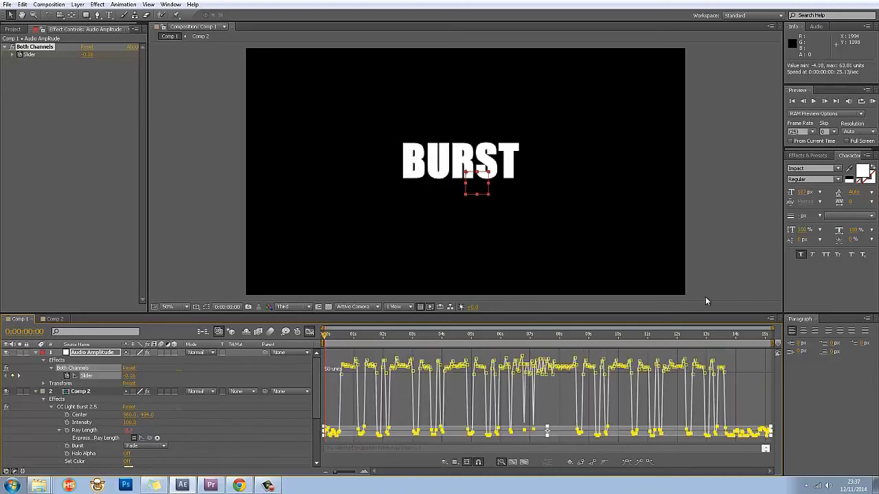
Step: Play a RAM preview of Comp 1 with the adjusted Slider curve and stop it
right_click(721, 265)
mouse_move(754, 299)
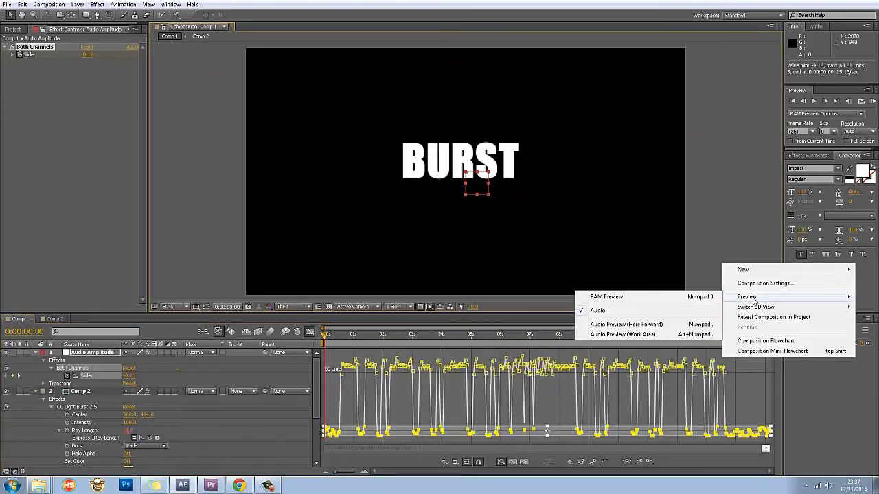
click(689, 297)
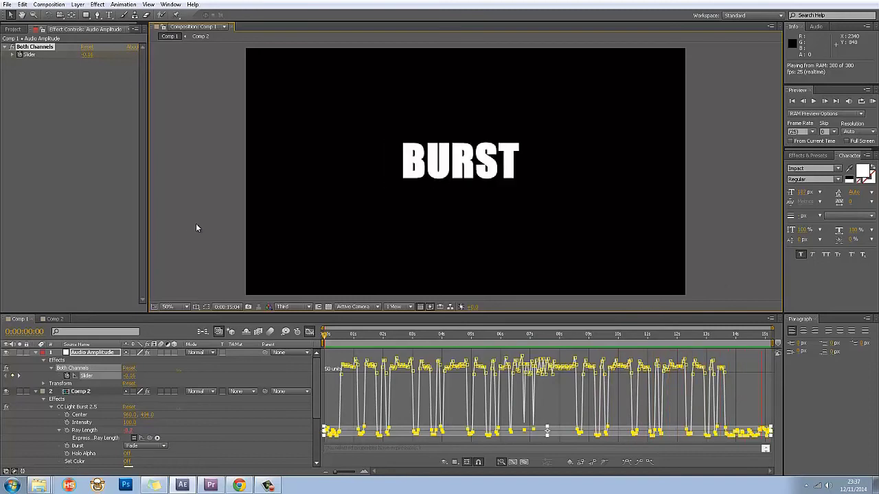
key(space)
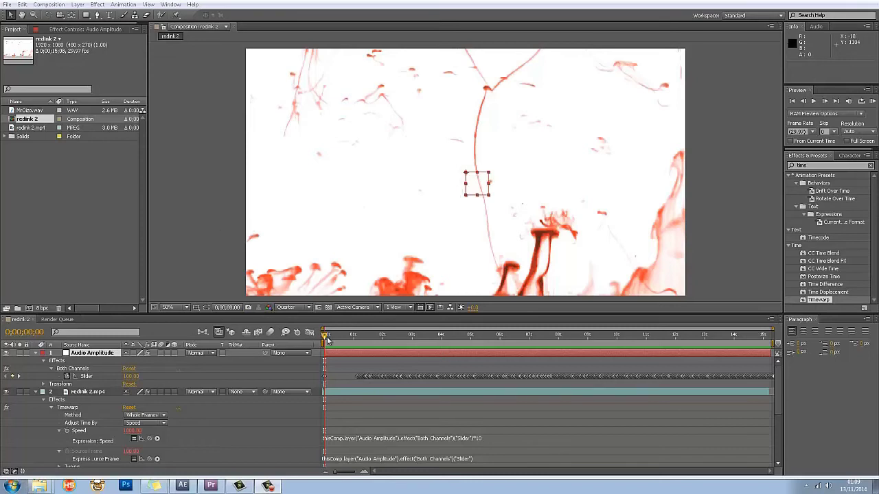
Step: Play a RAM preview of the redink 2 composition from the start to view its audio-driven Timewarp, and stop it
drag(328, 339, 324, 337)
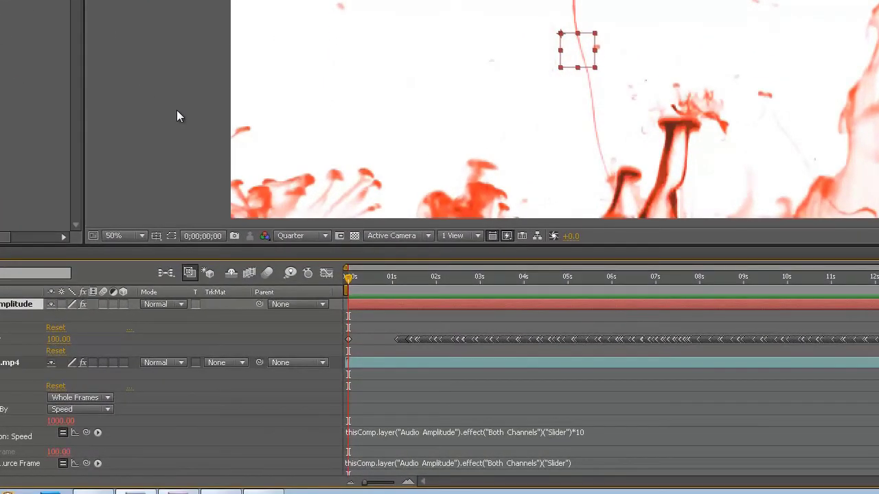
right_click(176, 112)
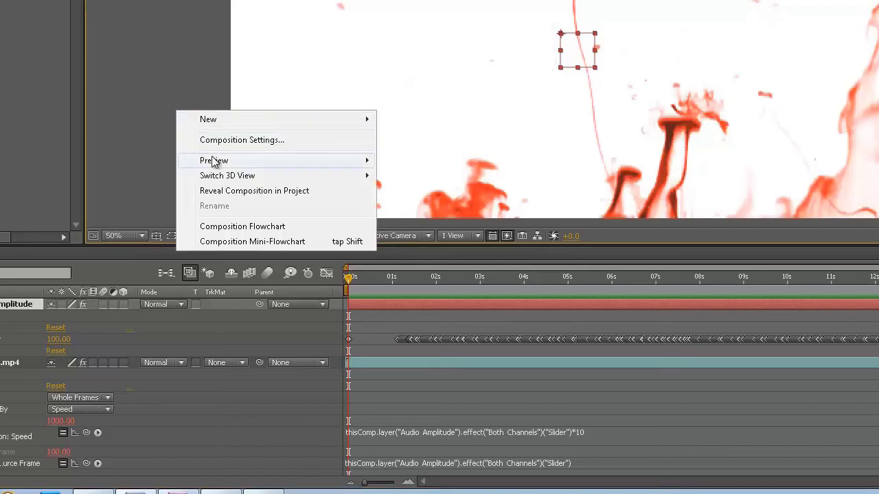
mouse_move(214, 161)
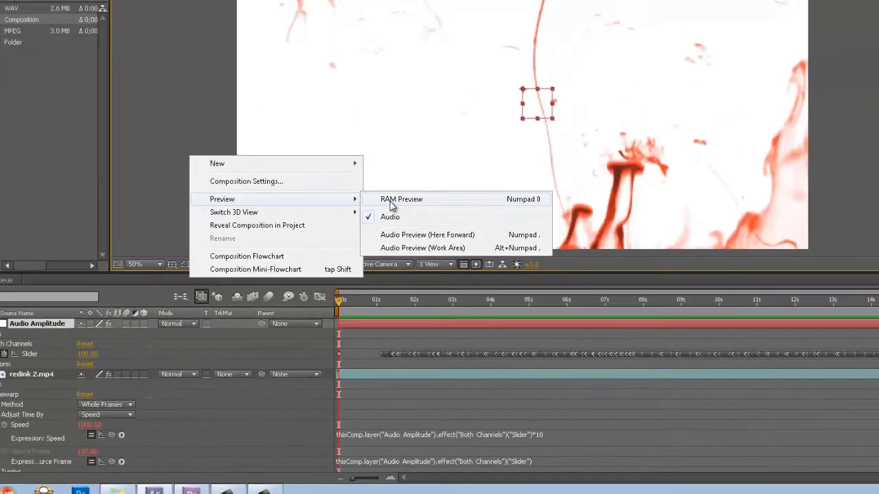
click(407, 165)
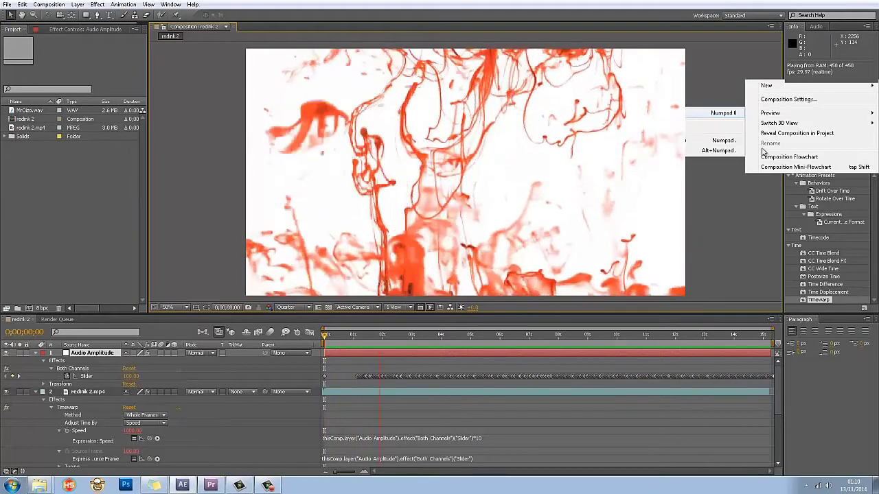
click(729, 209)
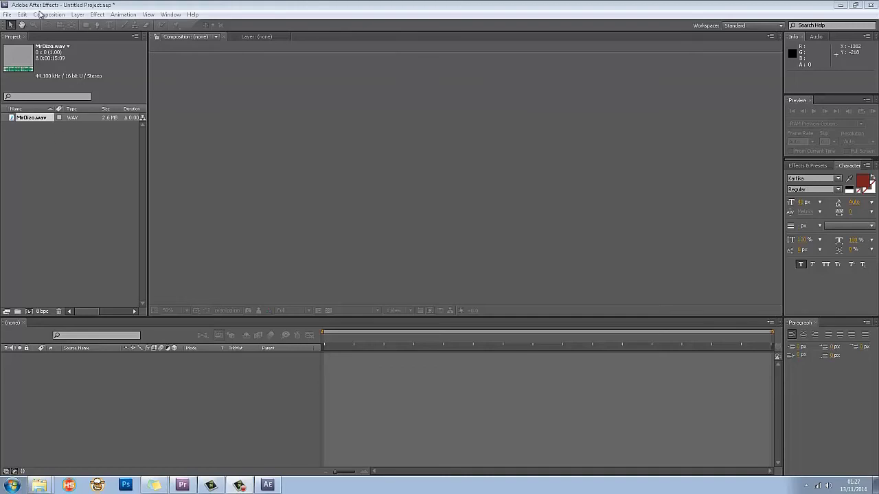
Step: Import redink 2.mp4 from the Desktop into the project as footage
click(9, 14)
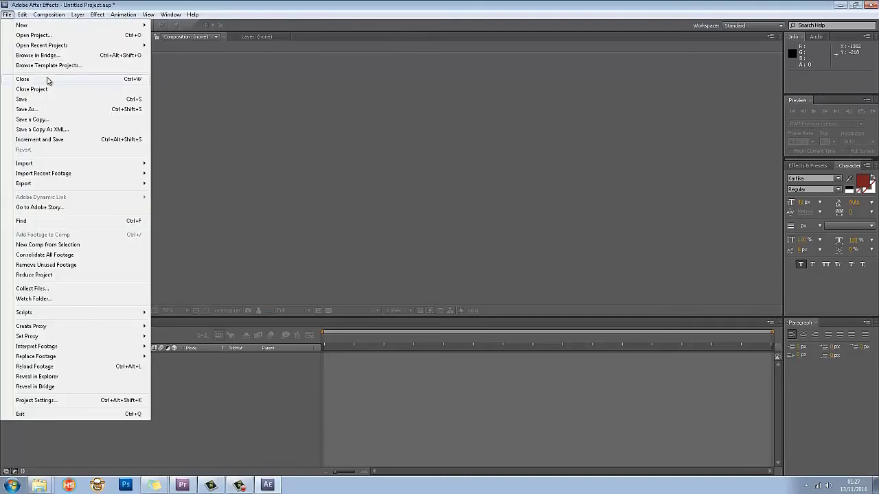
mouse_move(41, 171)
mouse_move(83, 164)
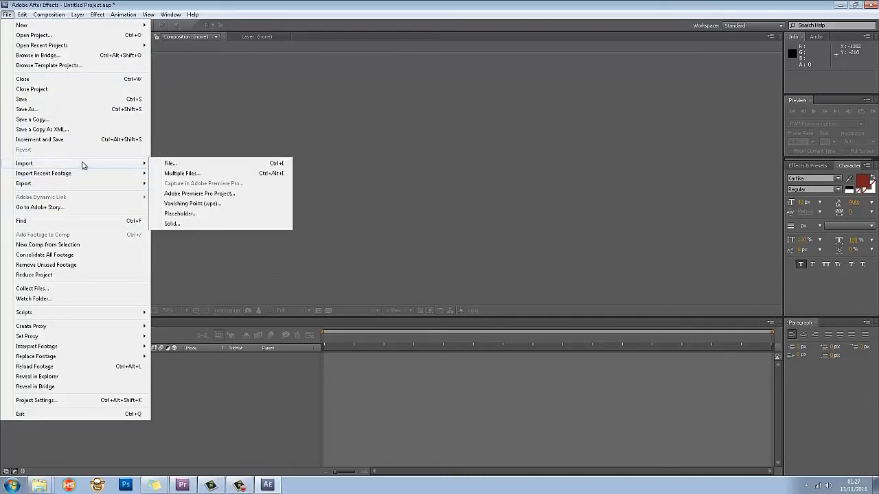
click(166, 163)
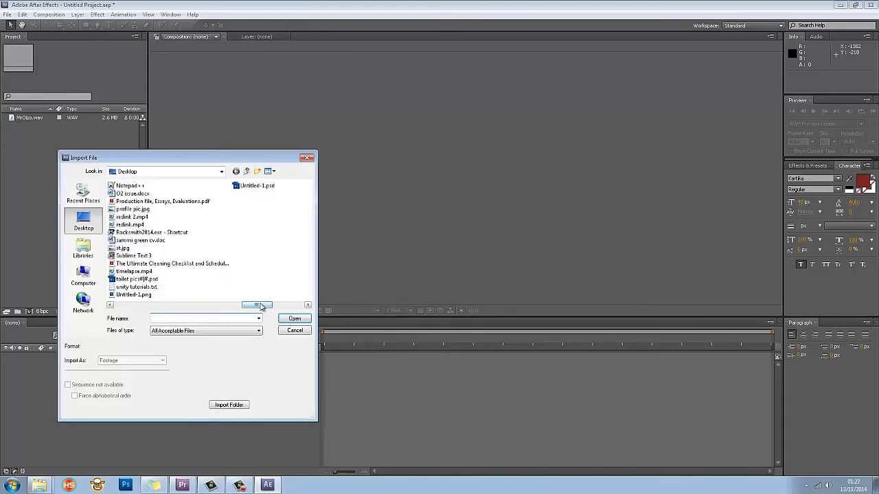
click(134, 217)
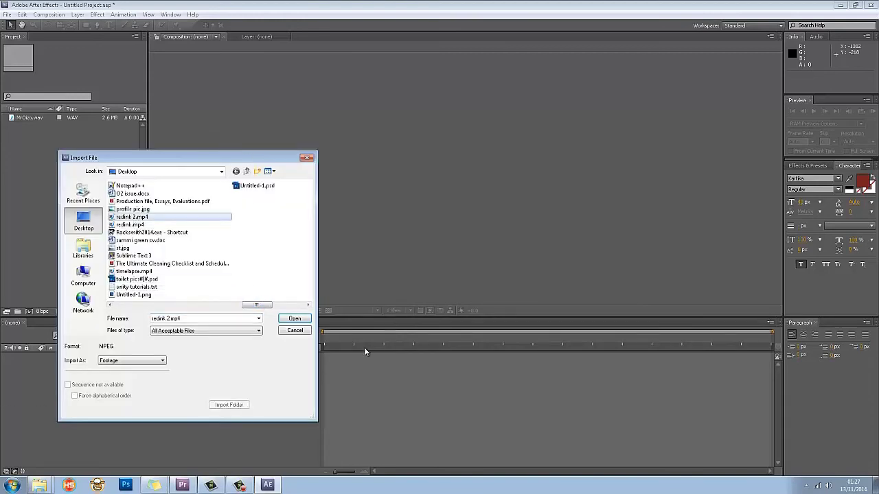
click(294, 320)
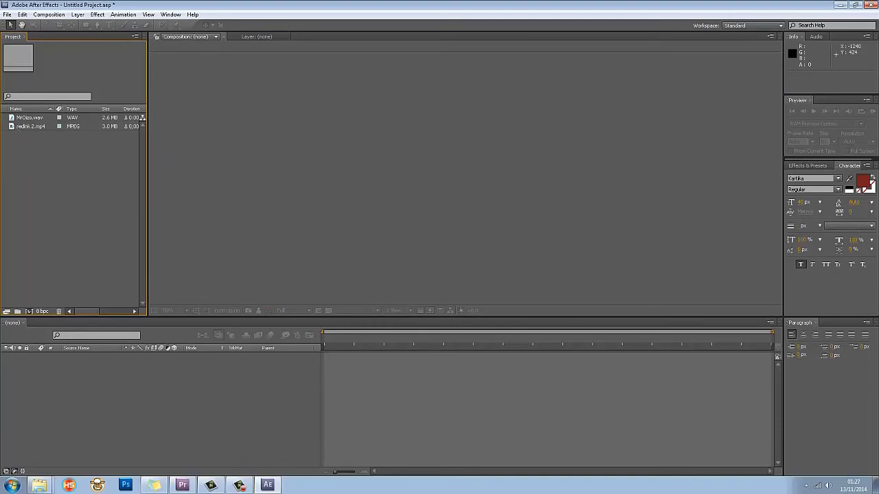
Step: Create a composition from redink 2.mp4 and place MrOizo.wav below the video layer, with the playhead at the start
click(20, 126)
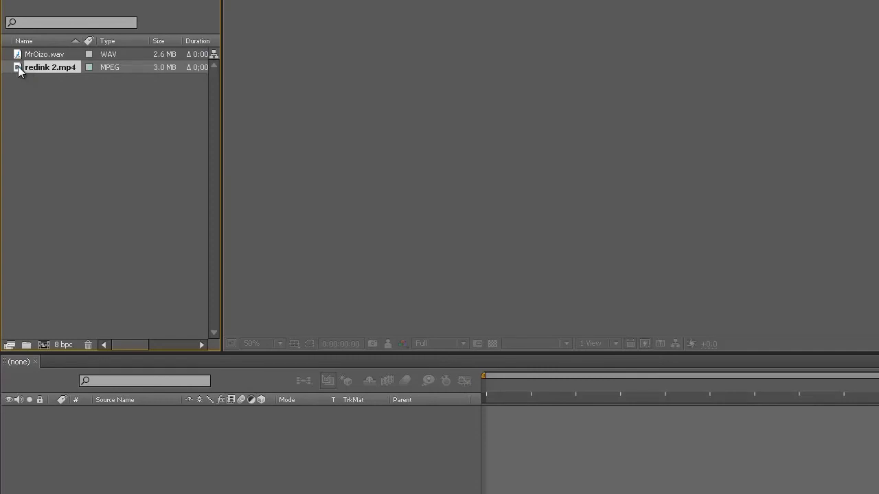
drag(19, 72, 41, 346)
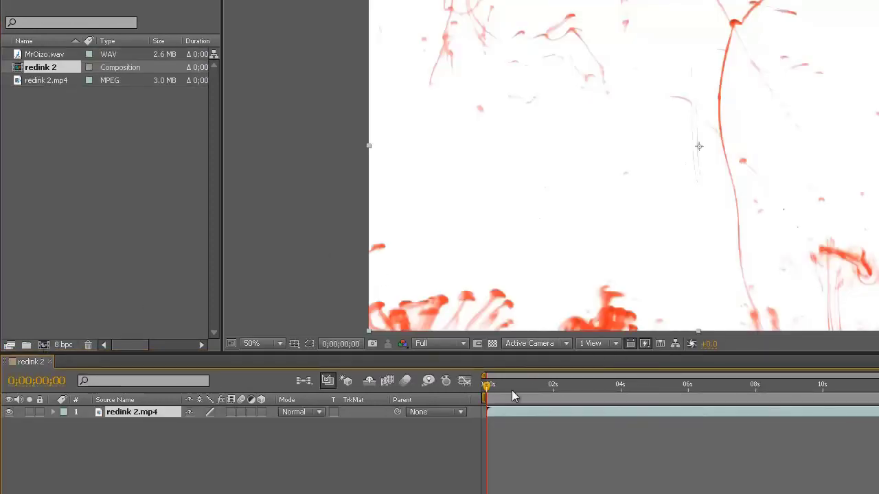
click(488, 390)
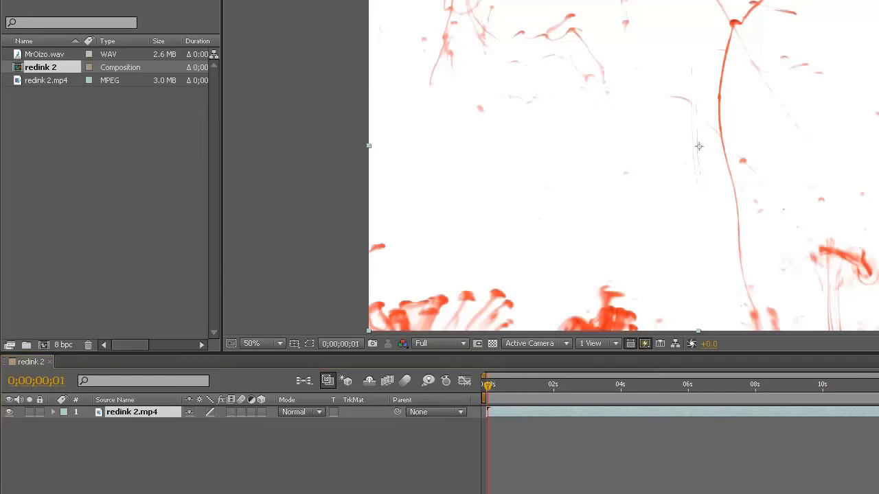
drag(489, 388, 460, 377)
drag(17, 55, 140, 431)
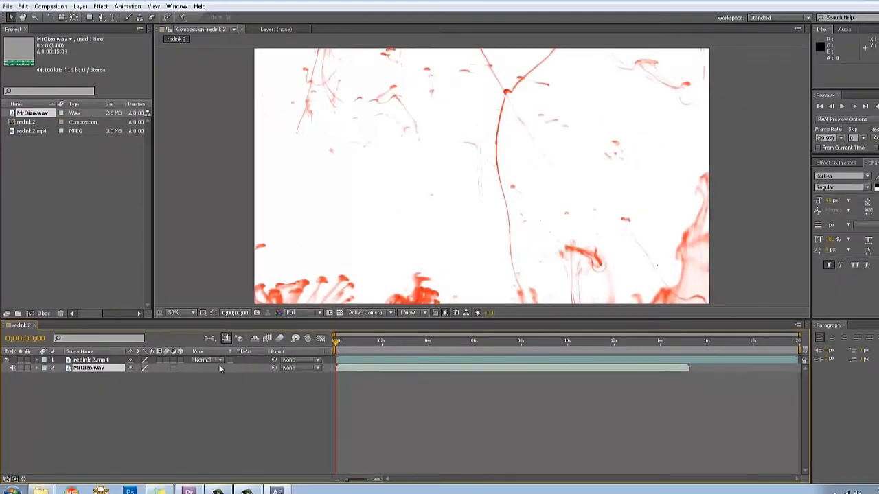
Step: Convert the MrOizo.wav audio to amplitude keyframes with the Keyframe Assistant
click(127, 6)
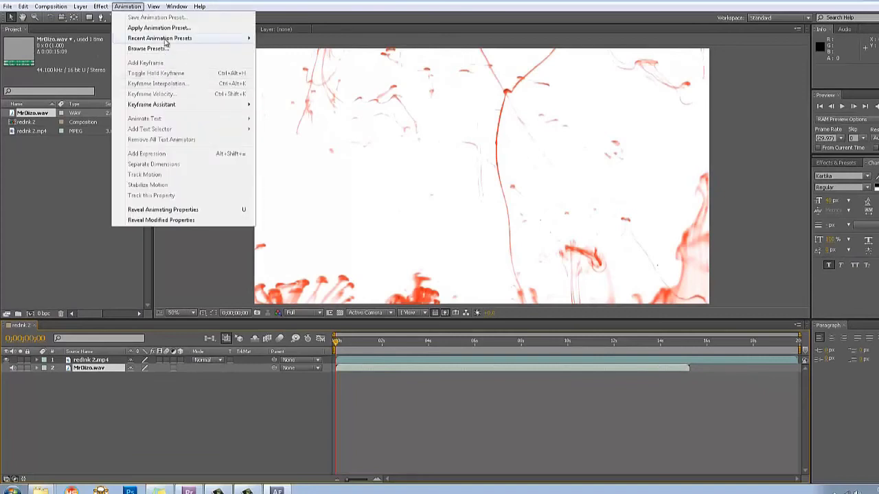
mouse_move(173, 105)
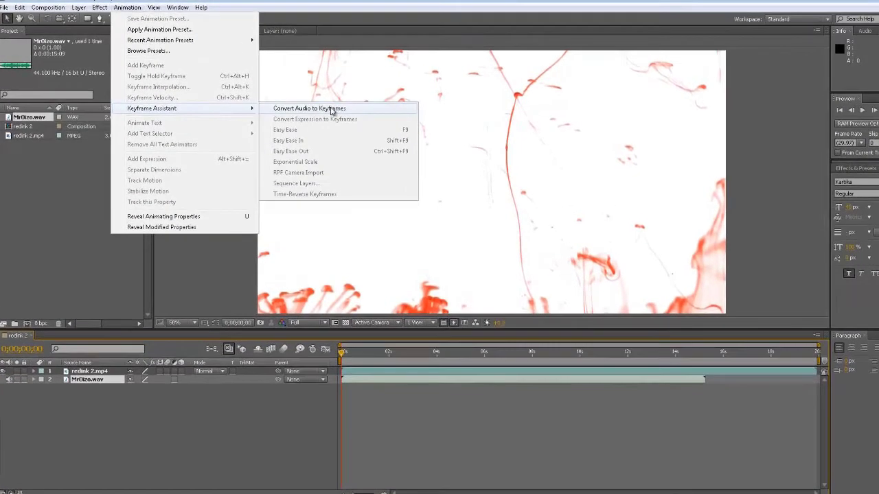
click(325, 107)
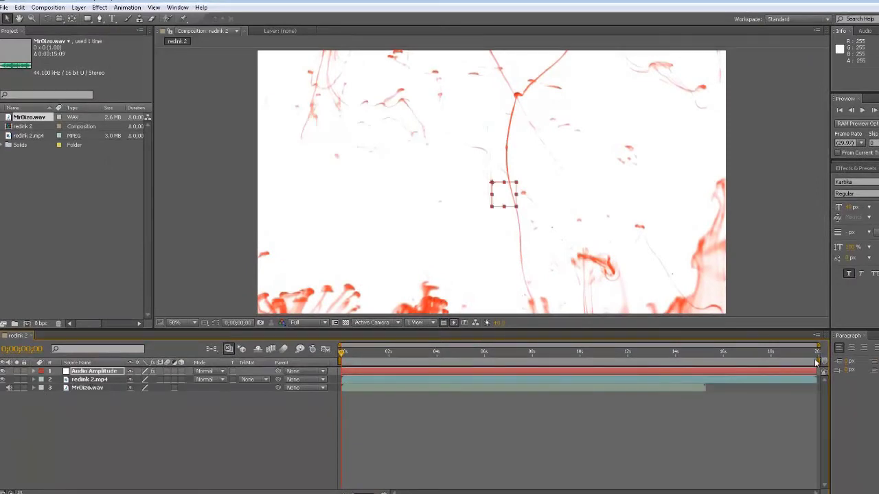
Step: Shorten the work area to the end of the MrOizo.wav layer and trim the composition to it
drag(818, 359, 707, 361)
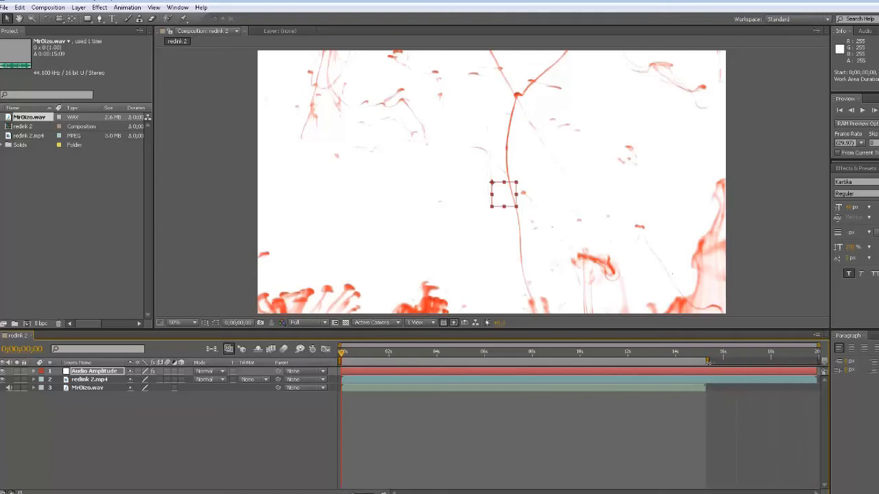
click(99, 8)
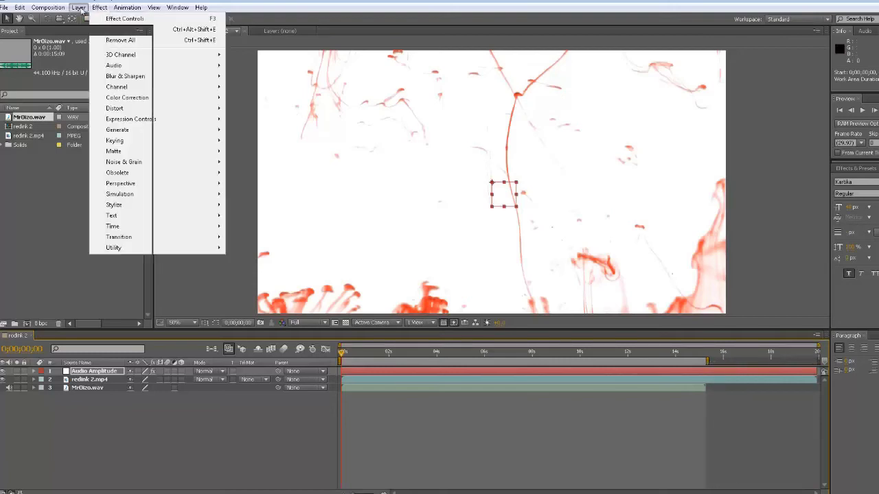
mouse_move(57, 11)
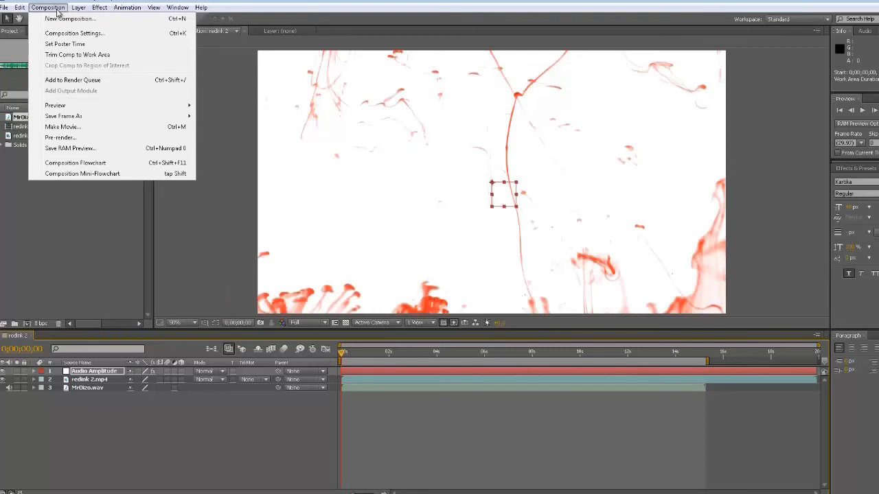
click(70, 55)
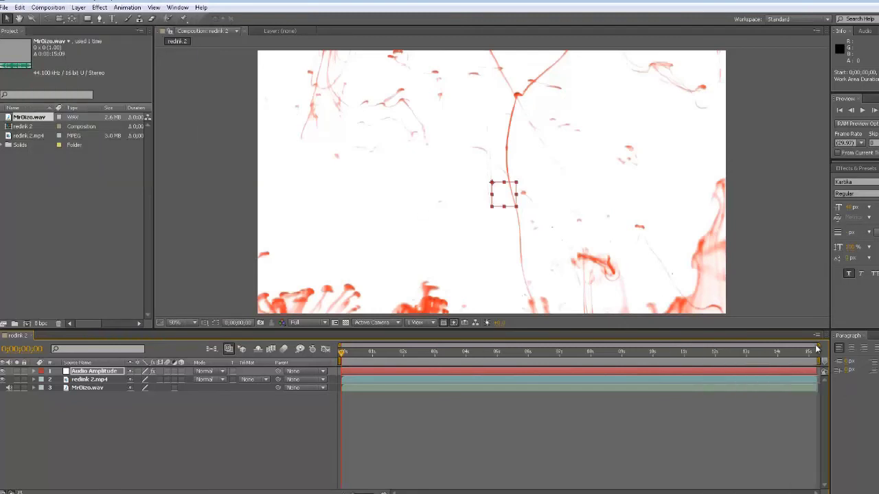
mouse_move(810, 353)
mouse_down()
mouse_move(821, 356)
mouse_move(304, 366)
mouse_up()
Step: Find the Timewarp effect by searching for "time" and apply it to the redink 2.mp4 layer
click(840, 169)
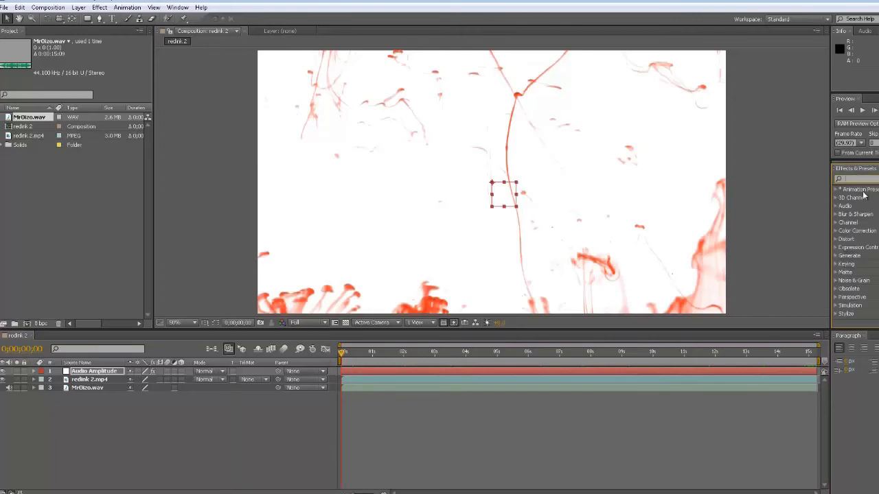
text(time)
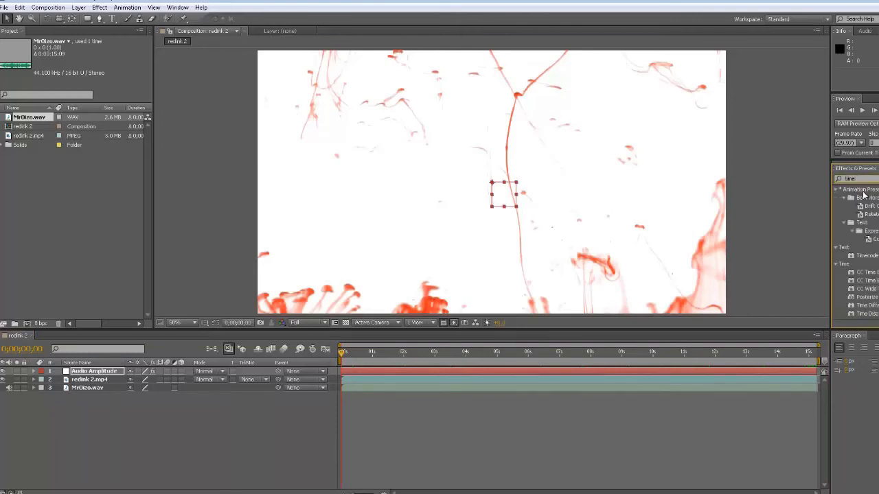
drag(874, 285, 874, 295)
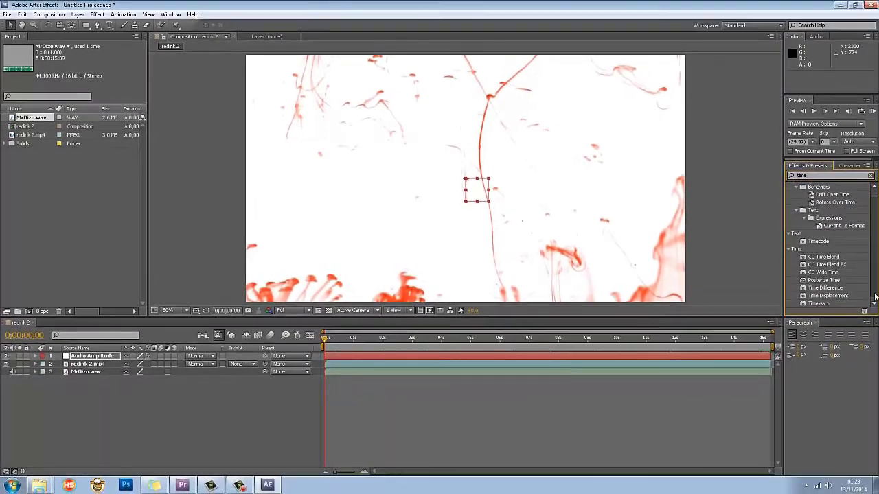
click(807, 304)
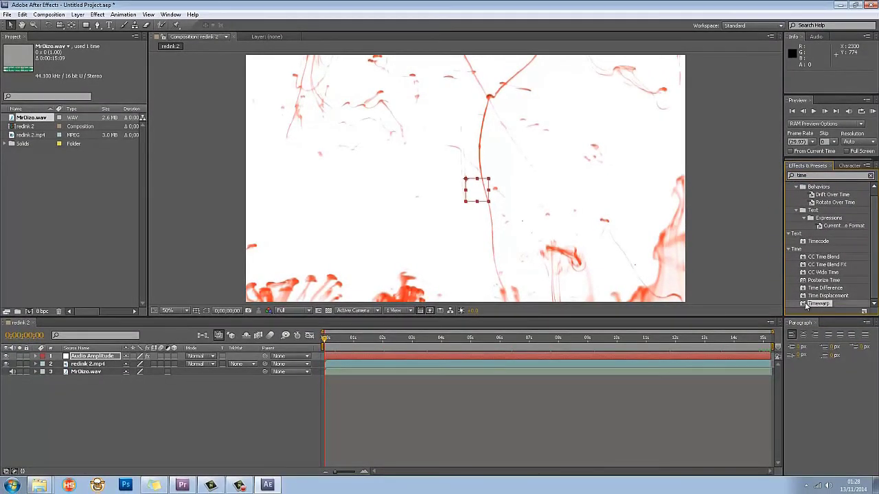
drag(806, 305, 329, 369)
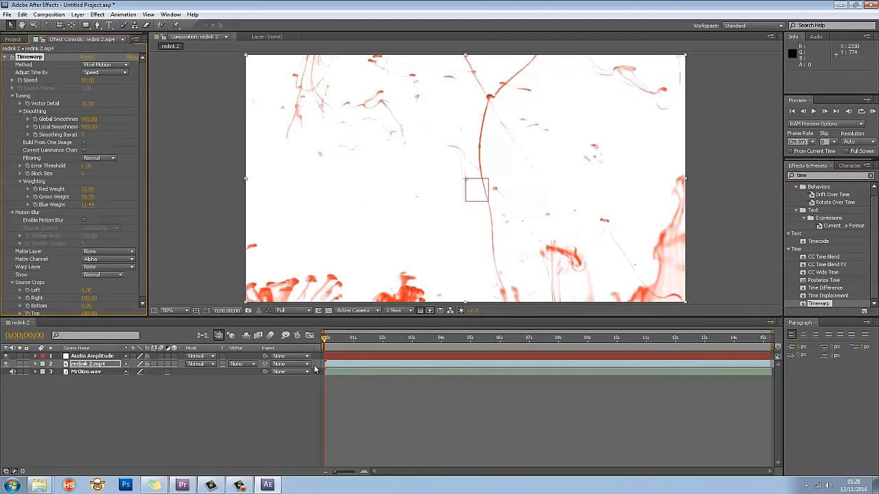
Step: Expand the Timewarp properties of the redink 2.mp4 layer in the timeline, keeping Adjust Time By on Speed
click(37, 364)
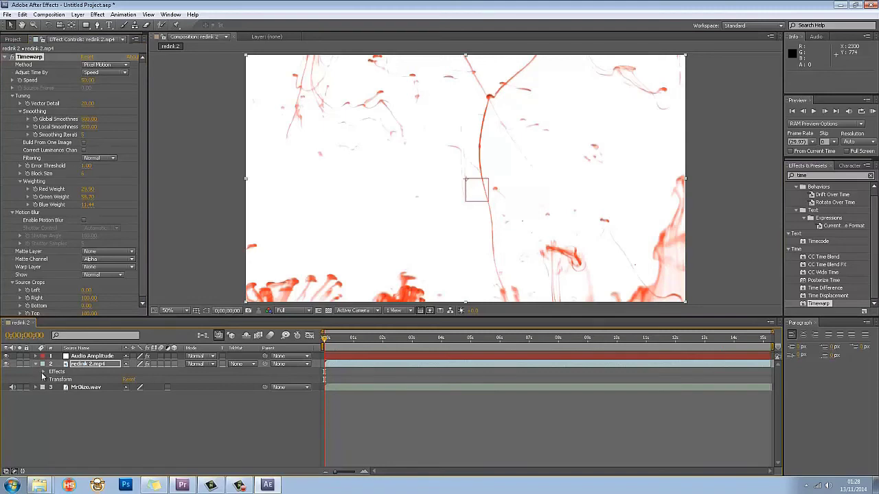
click(42, 372)
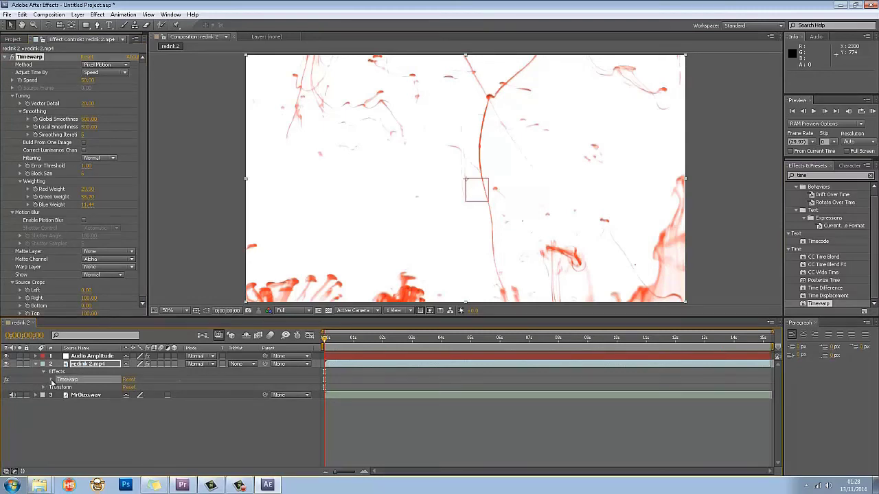
click(51, 381)
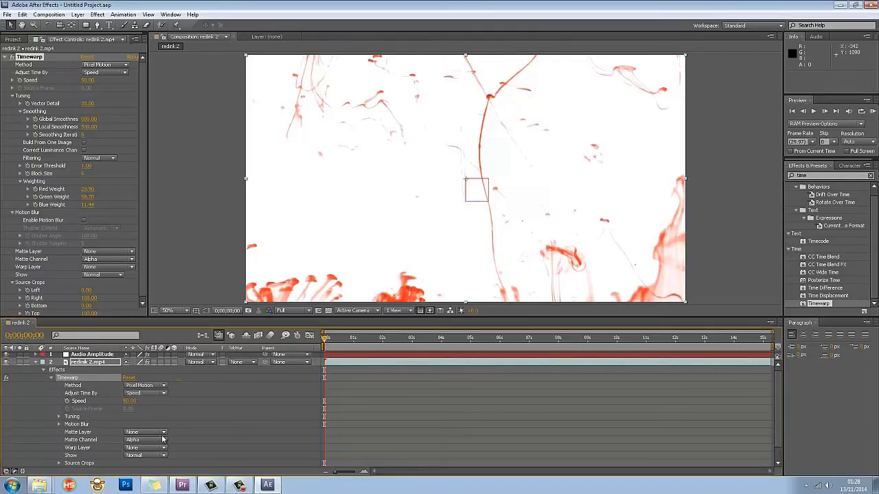
click(163, 393)
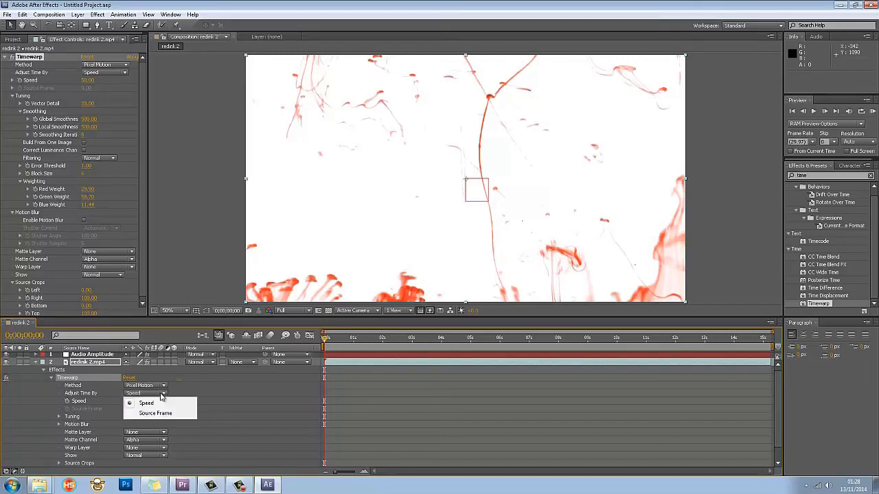
click(242, 406)
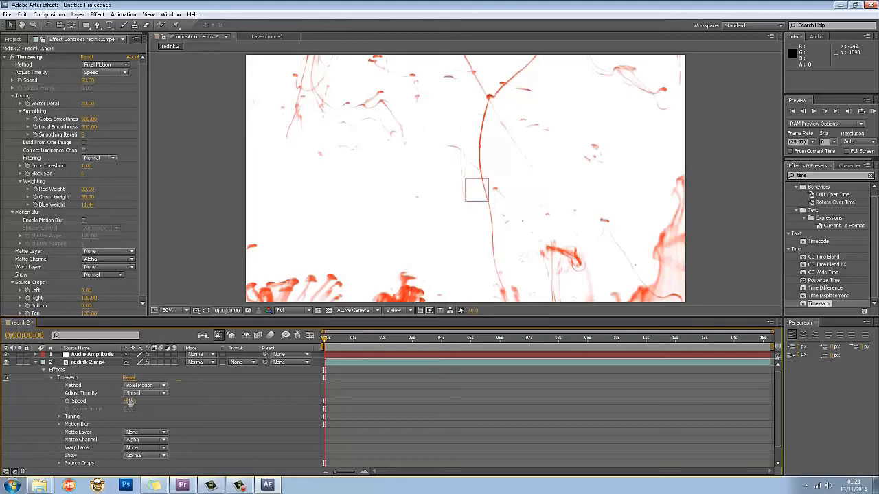
Step: Expand the Audio Amplitude layer's effects and delete Left Channel and Right Channel, keeping only Both Channels
click(93, 355)
click(244, 423)
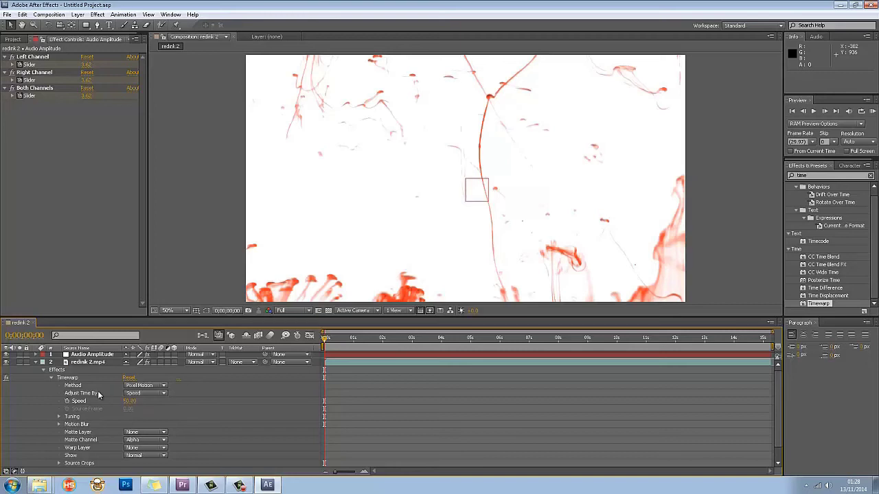
click(38, 355)
click(44, 362)
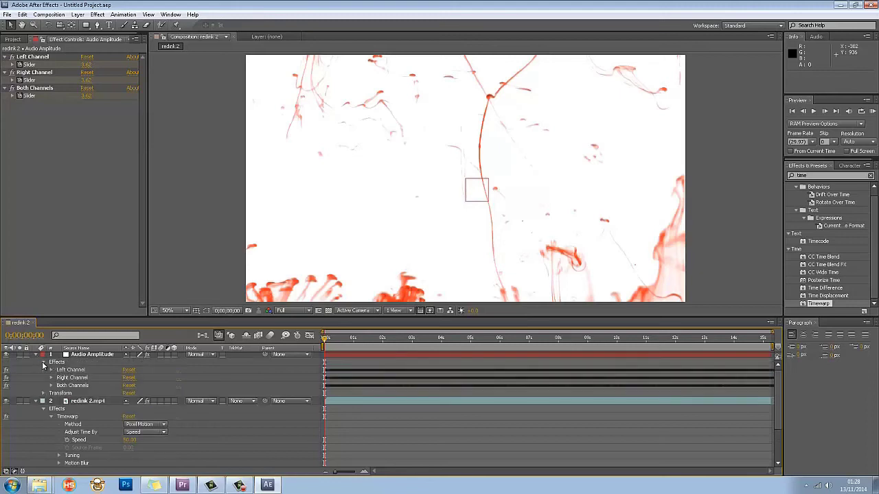
click(90, 370)
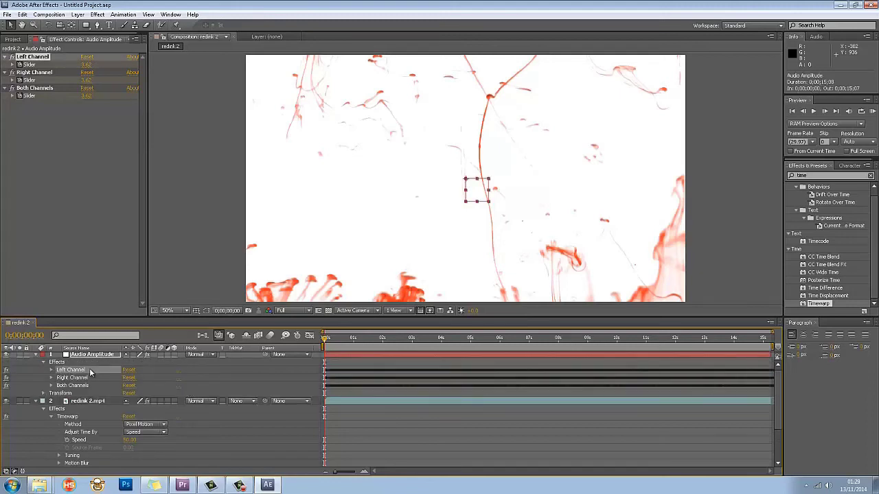
key(Delete)
click(88, 371)
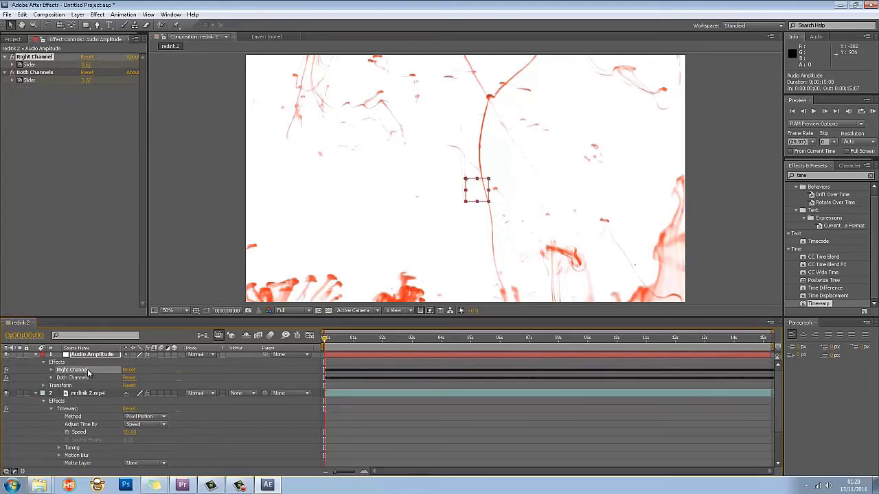
key(Delete)
click(88, 371)
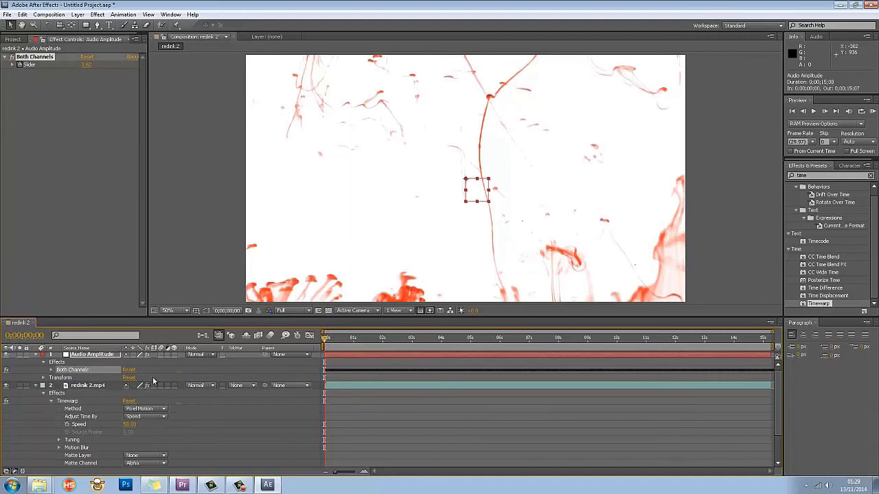
Step: Add an expression to Timewarp's Speed that links it to the Both Channels Slider of the Audio Amplitude layer
alt+click(67, 427)
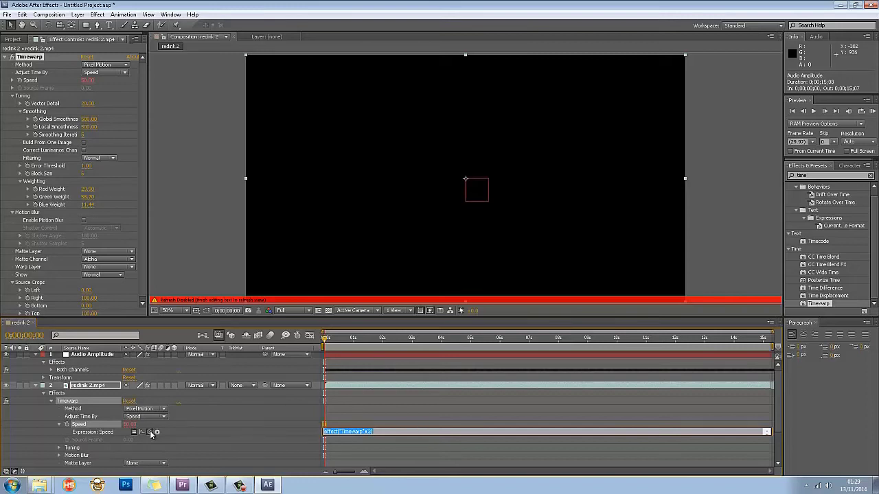
mouse_move(149, 432)
mouse_down()
mouse_move(100, 381)
mouse_move(89, 423)
mouse_move(149, 437)
mouse_up()
click(51, 370)
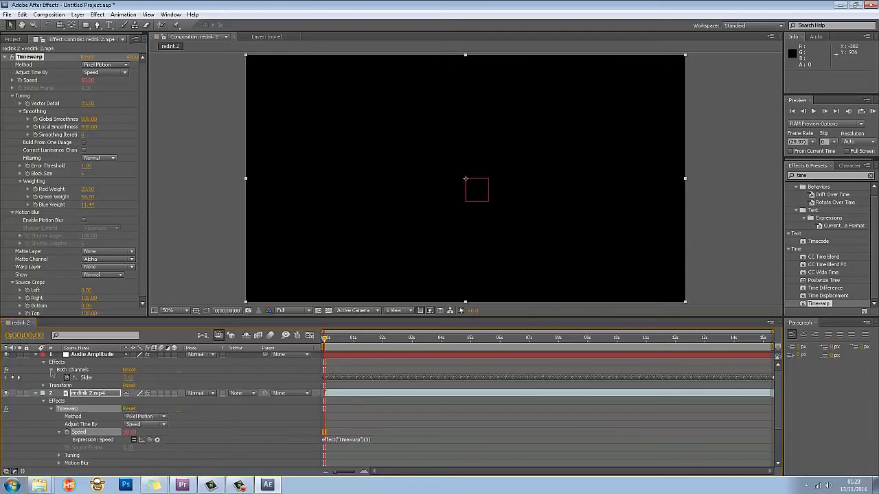
drag(151, 440, 86, 379)
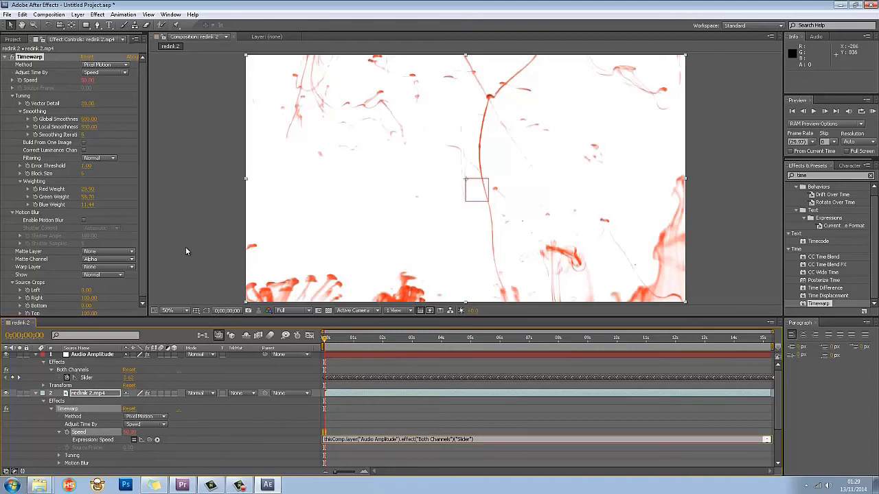
Step: Play a RAM preview of the redink 2 composition with the audio-linked Timewarp speed, and stop it
right_click(203, 262)
mouse_move(289, 293)
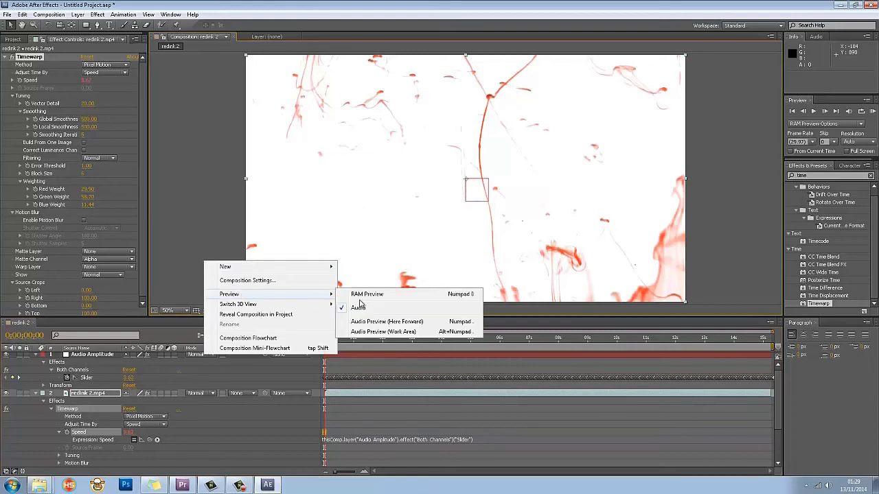
click(363, 294)
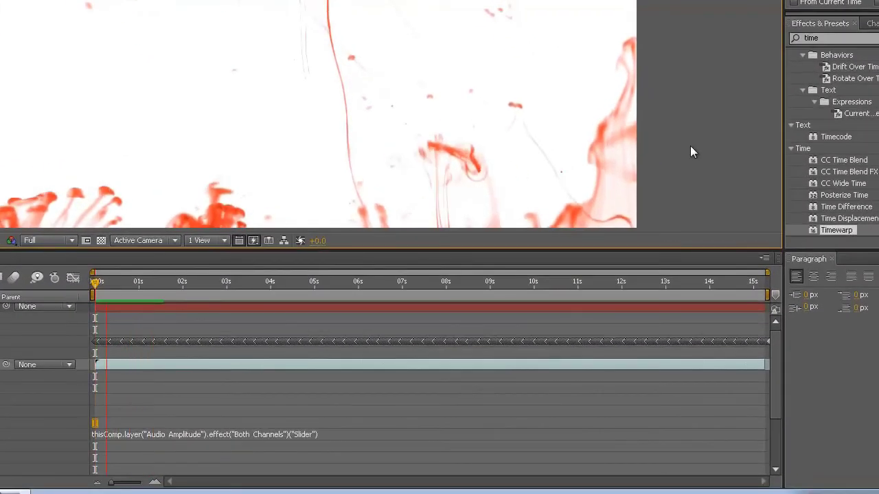
right_click(708, 169)
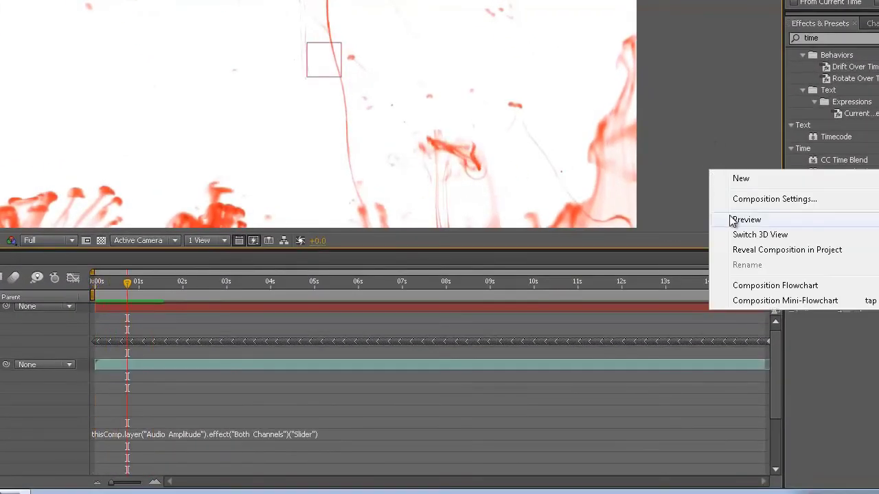
mouse_move(729, 220)
click(689, 223)
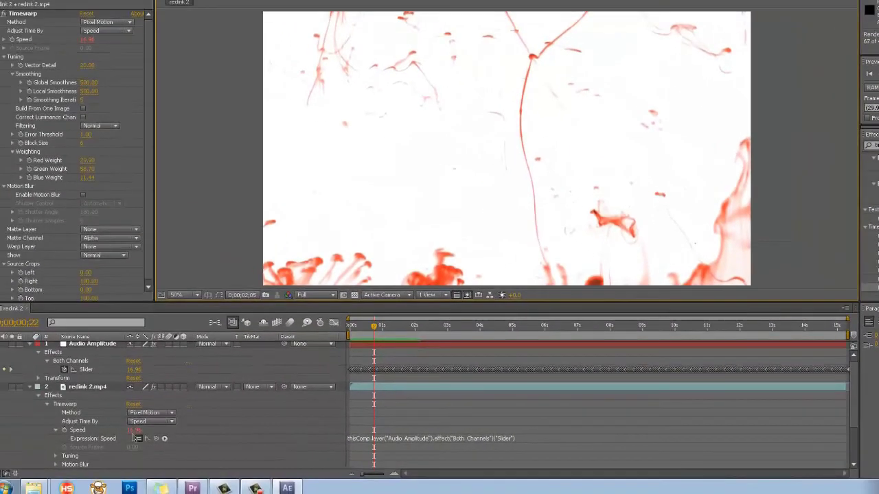
key(space)
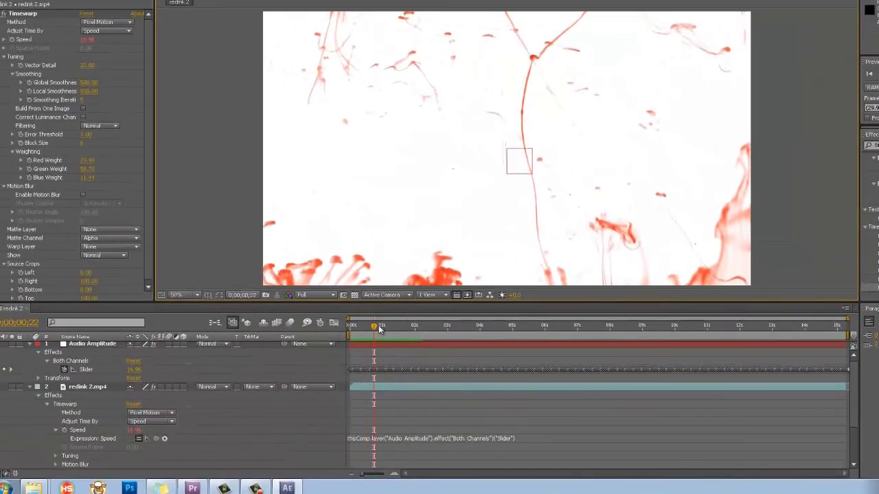
Step: Raise the peak keyframes of the Both Channels Slider to about 40 units in its graph, across the whole curve
drag(374, 329, 467, 354)
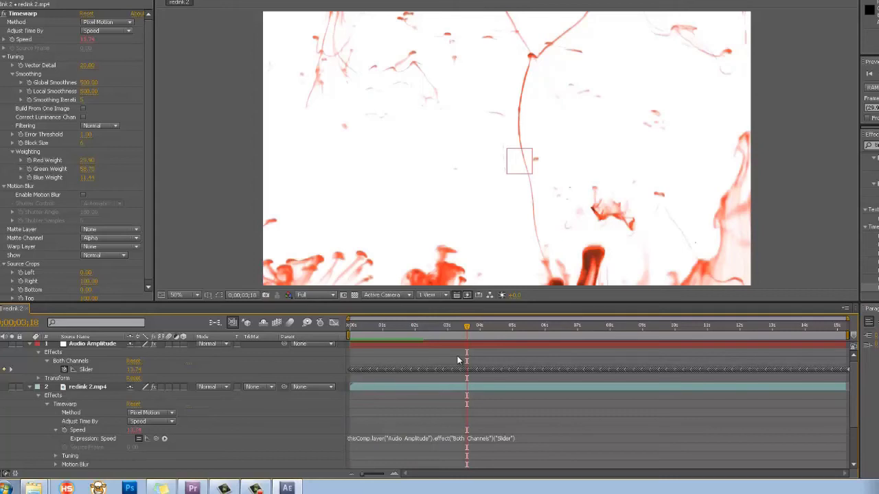
click(92, 369)
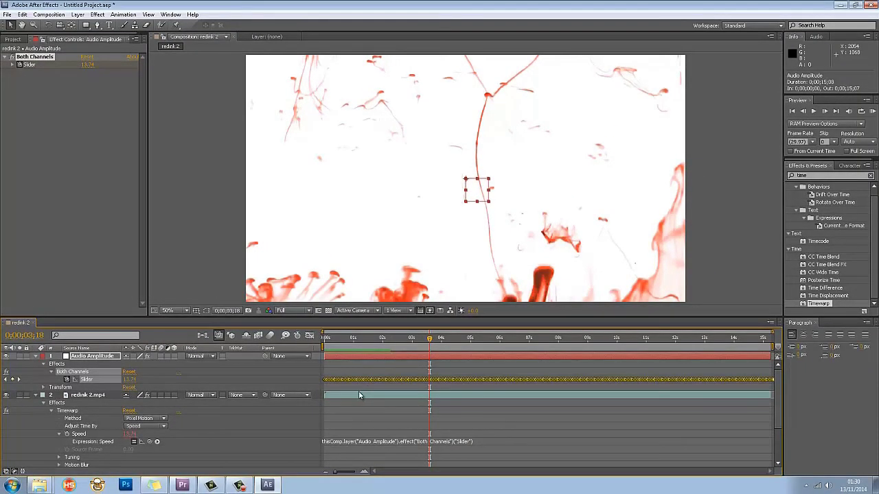
click(310, 336)
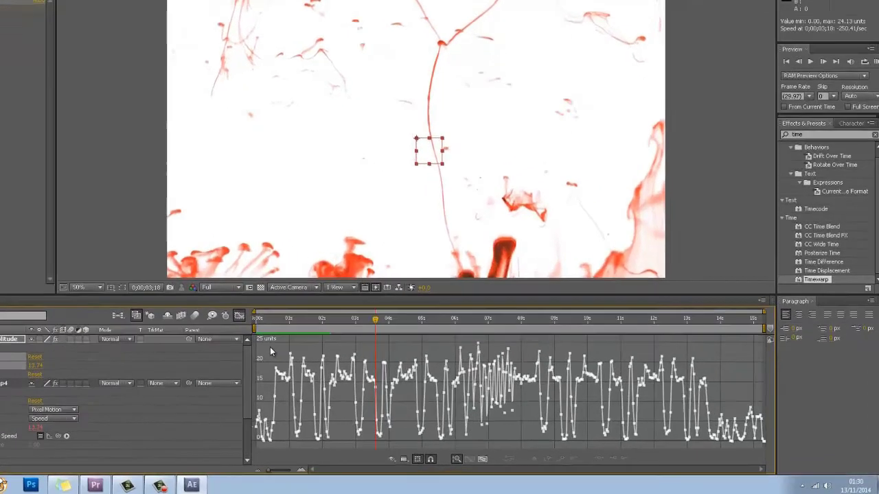
drag(337, 363, 677, 379)
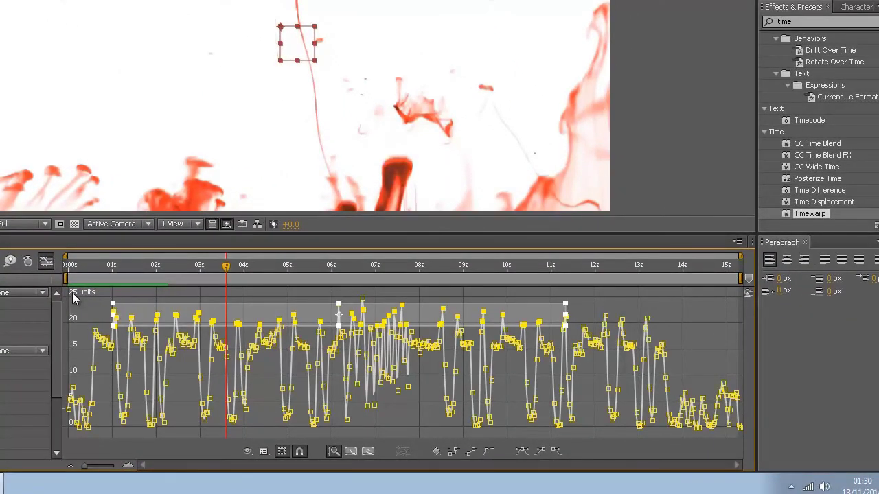
drag(67, 293, 730, 332)
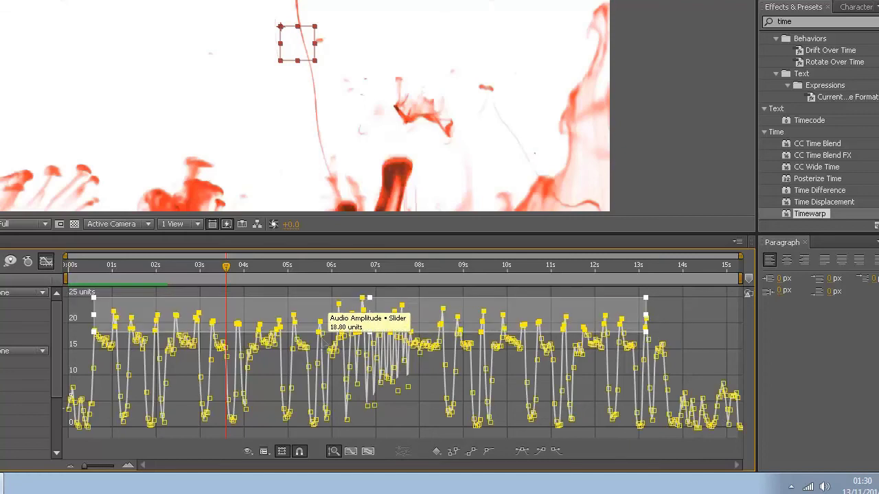
drag(326, 311, 329, 288)
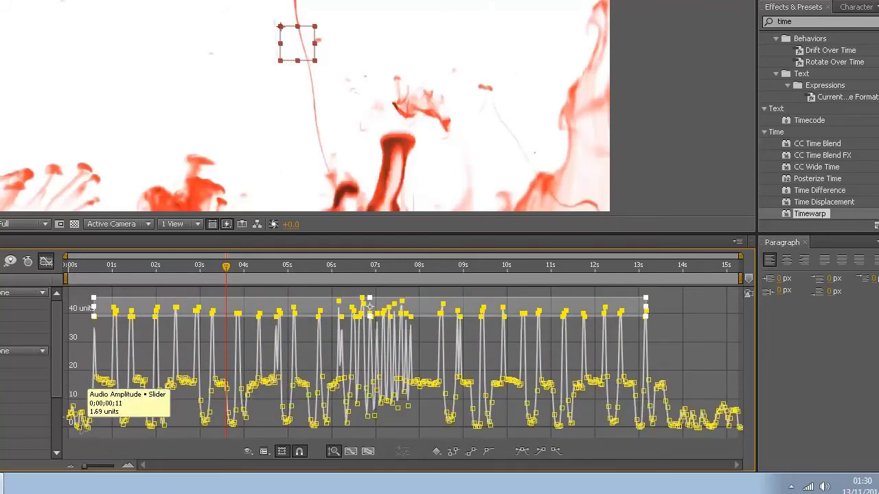
Step: Pull the Slider curve's lowest keyframes down to about -40 units and lower its mid-level keyframes by about 11 units
click(61, 415)
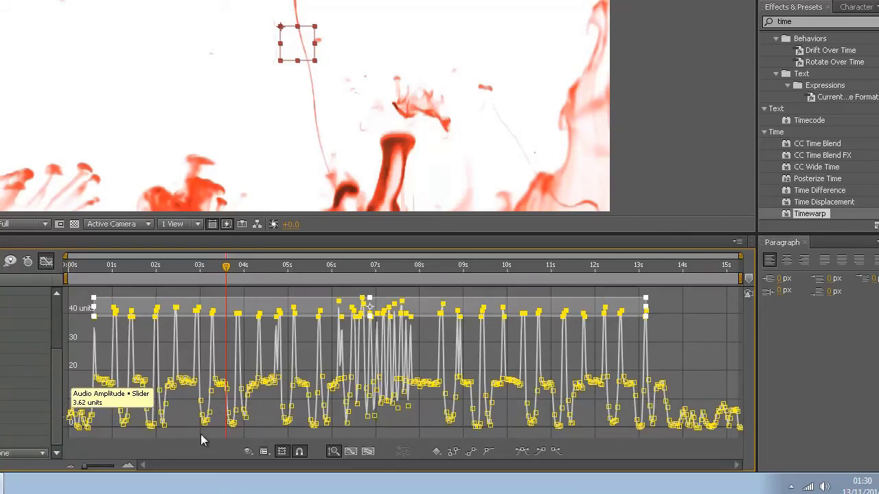
drag(66, 418, 106, 435)
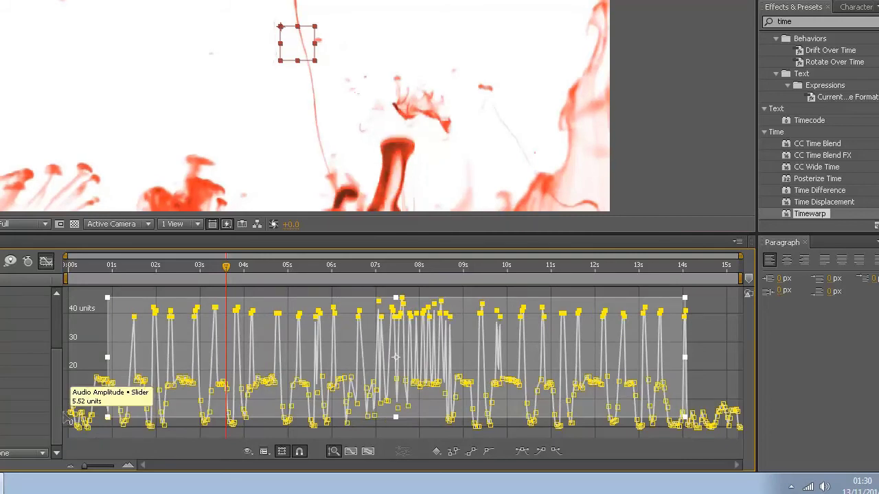
drag(64, 418, 811, 436)
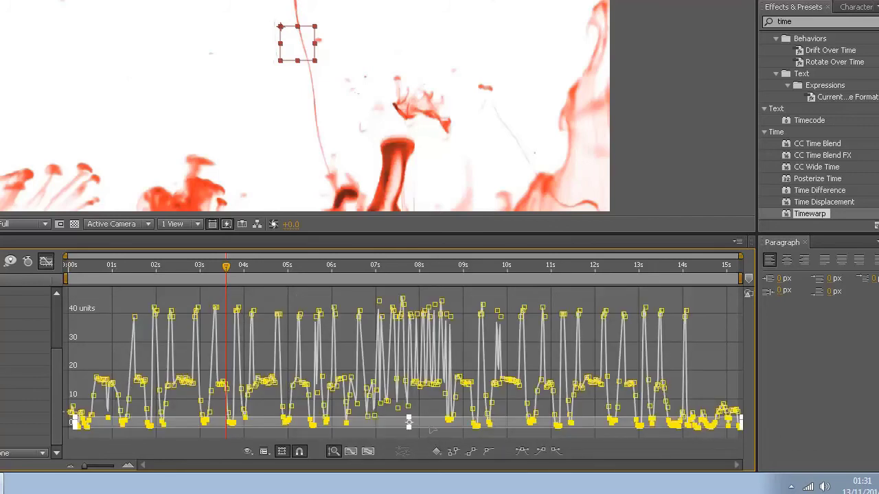
drag(432, 430, 441, 396)
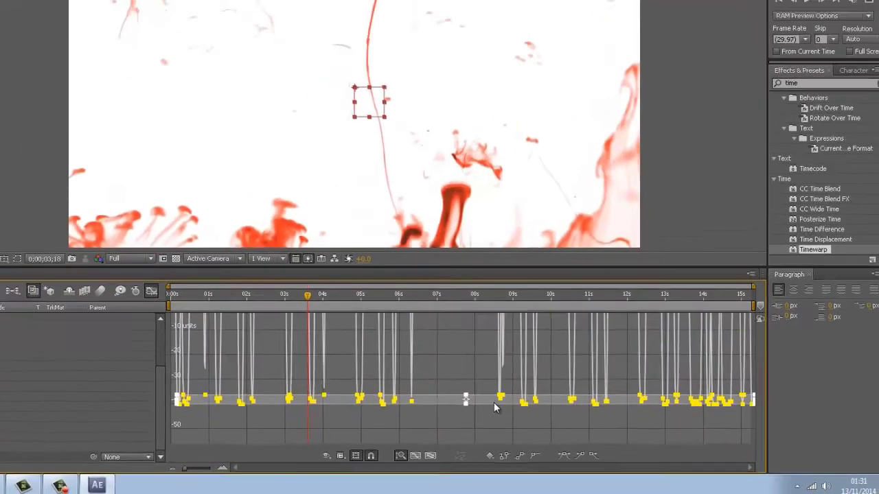
drag(494, 408, 494, 409)
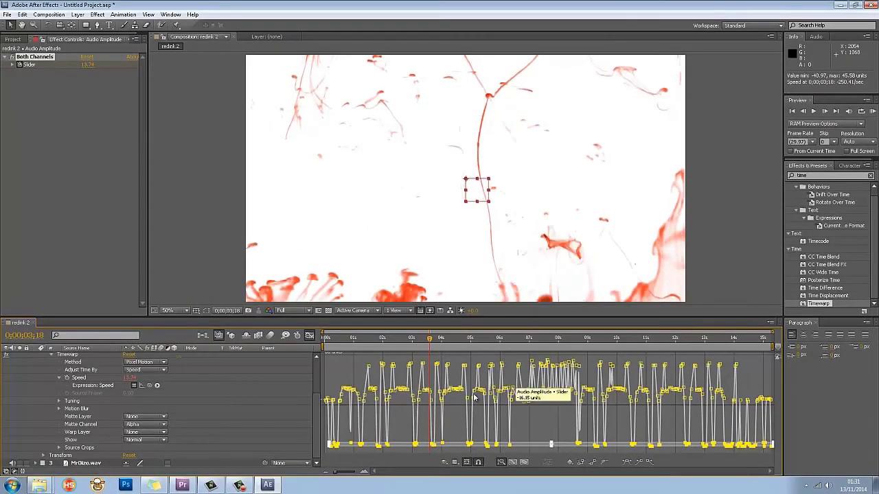
drag(326, 388, 777, 412)
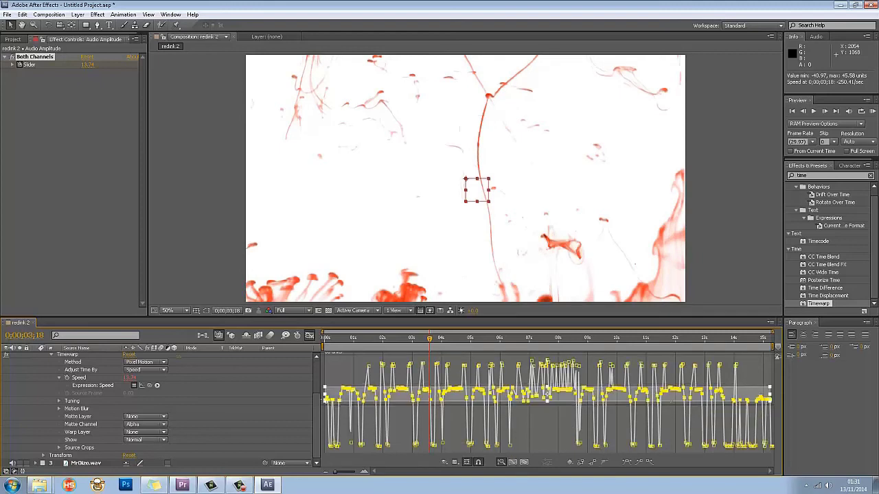
drag(672, 397, 672, 406)
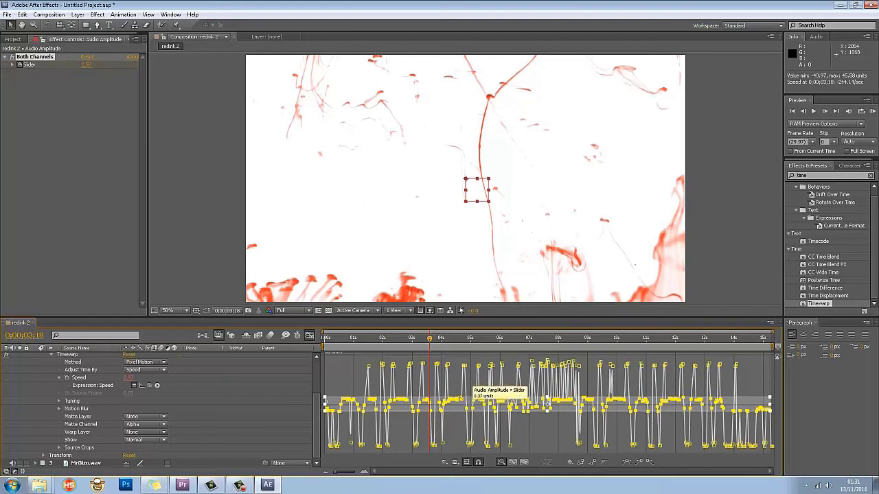
Step: Play a RAM preview of the composition with the exaggerated Slider curve, and stop it
right_click(705, 195)
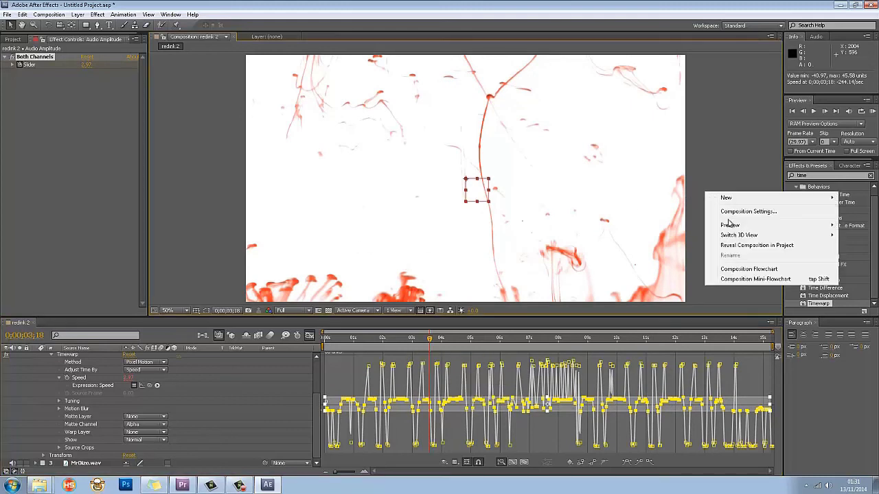
mouse_move(729, 224)
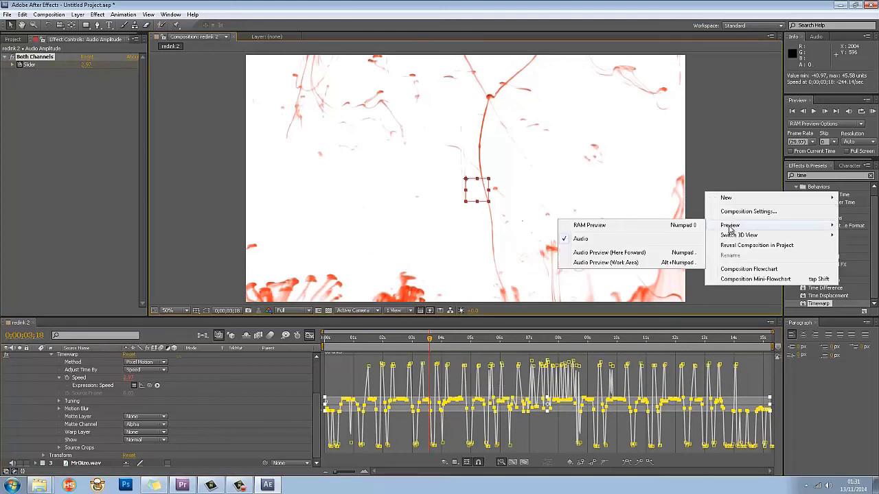
click(686, 225)
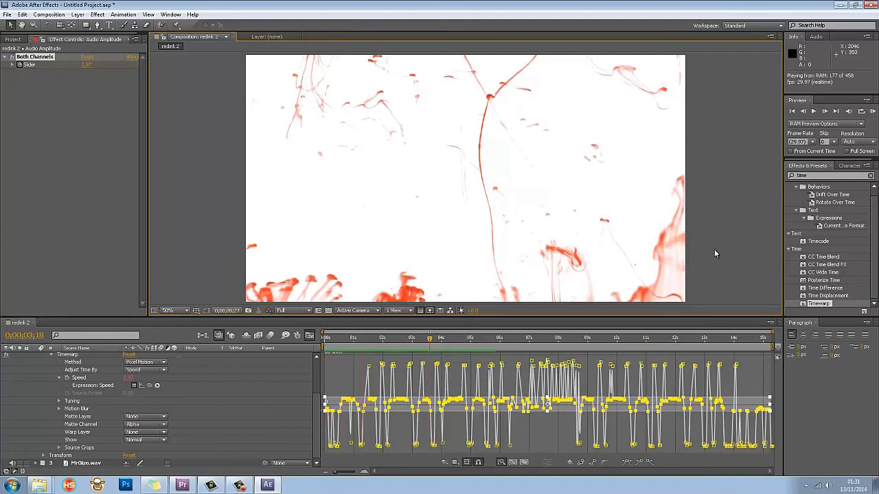
key(space)
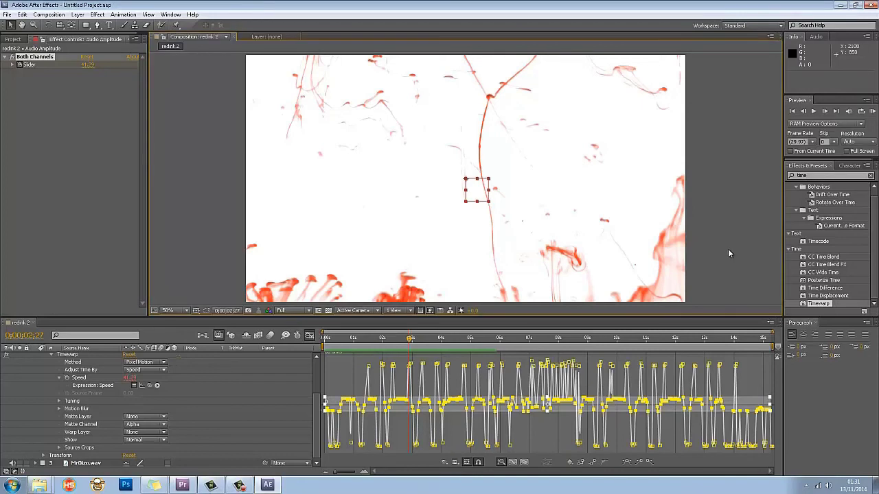
key(space)
key(space)
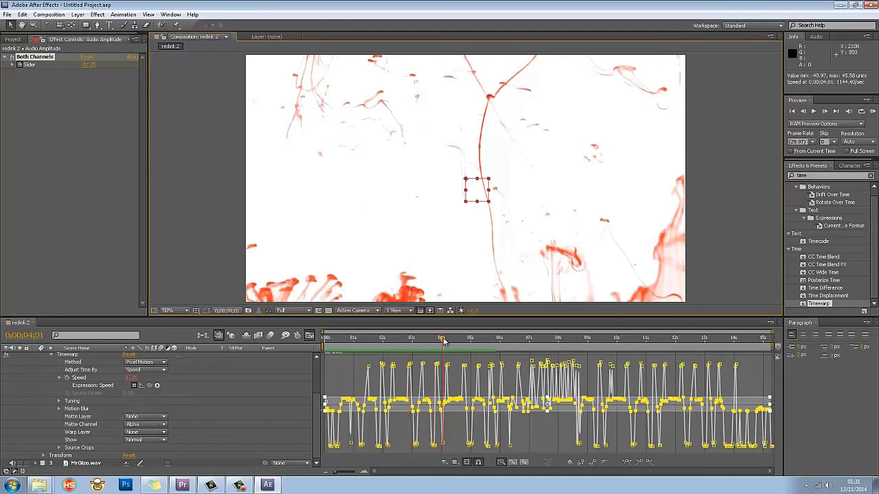
Step: Return the current time to the composition's start and switch the Slider's display from its graph back to keyframes on layer bars
drag(443, 339, 400, 346)
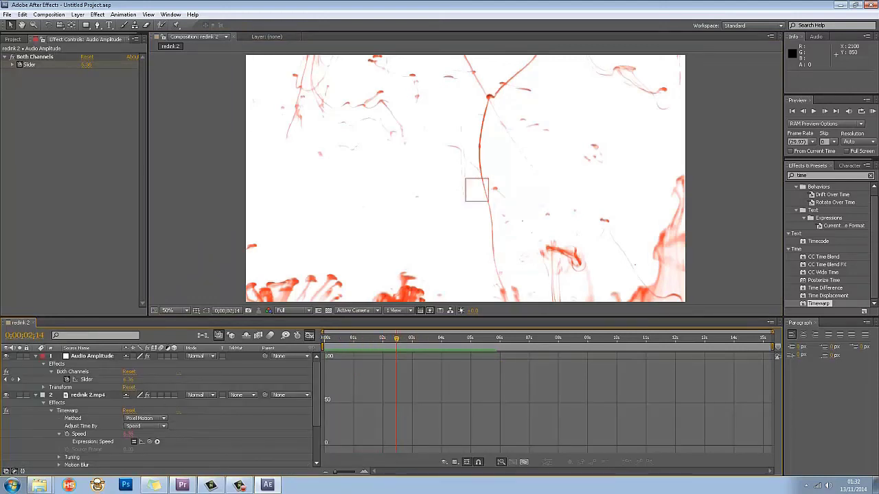
drag(404, 341, 305, 347)
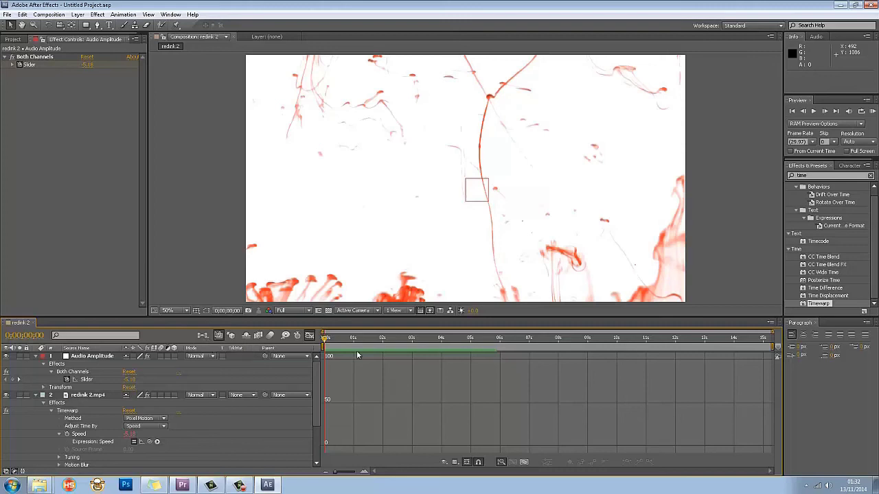
mouse_move(326, 339)
mouse_down()
mouse_move(339, 339)
mouse_move(316, 338)
mouse_up()
click(88, 380)
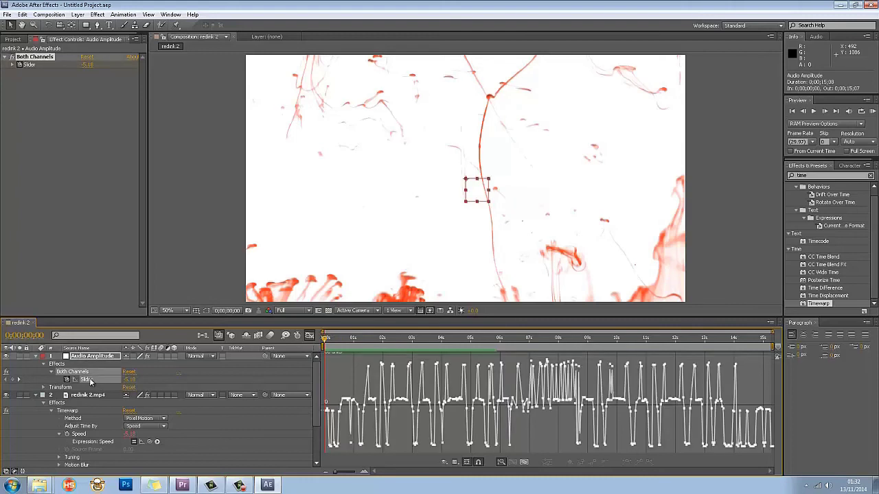
click(309, 335)
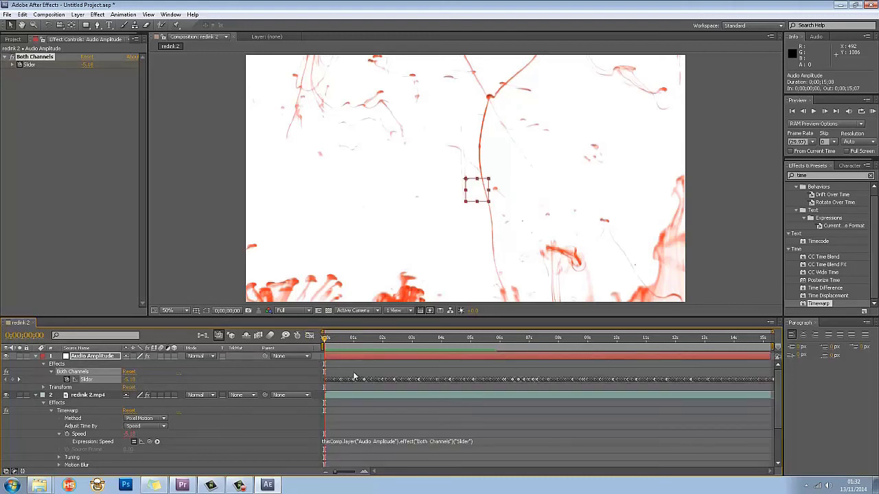
Step: Delete the Slider keyframes in roughly the first second and add a keyframe with value 50 at 0;00;00;00
drag(354, 373, 320, 388)
key(Delete)
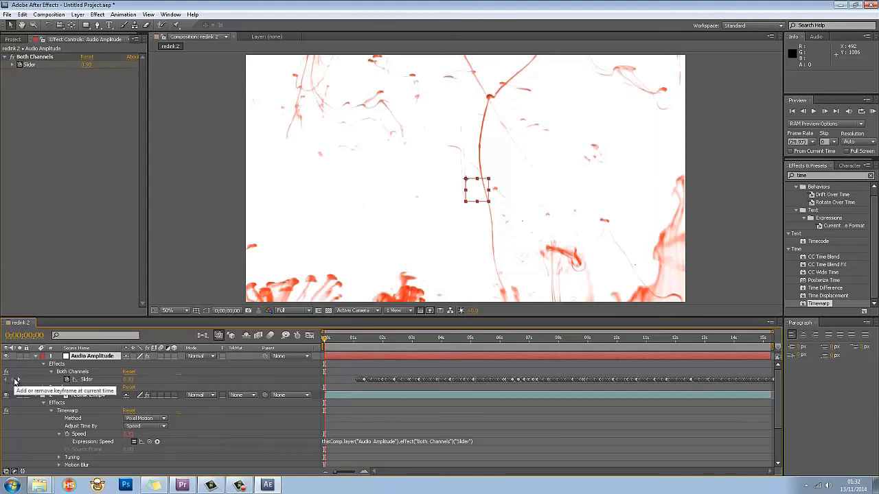
click(74, 381)
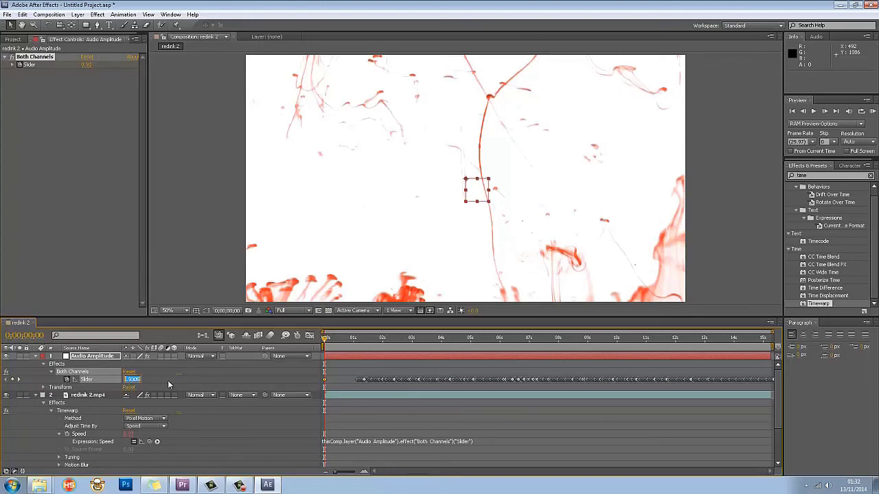
text(50)
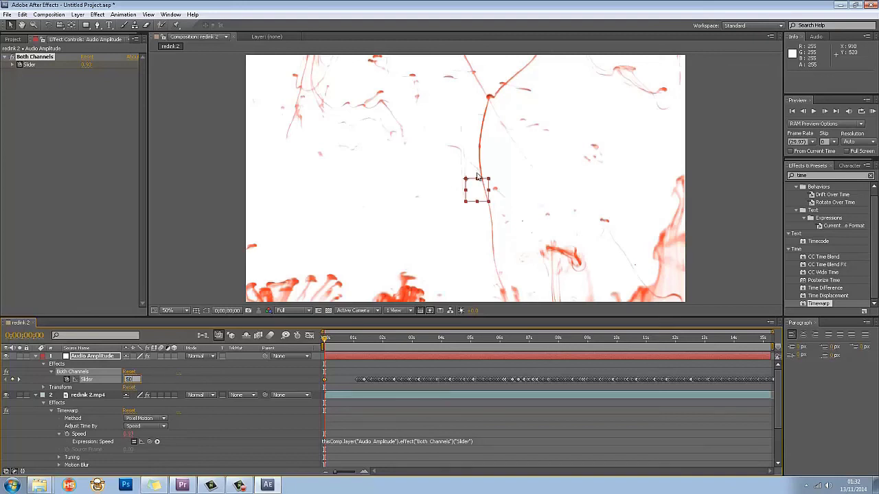
click(719, 208)
Step: Start a RAM preview of the composition with the new opening Slider keyframe, and stop it during rendering
right_click(720, 217)
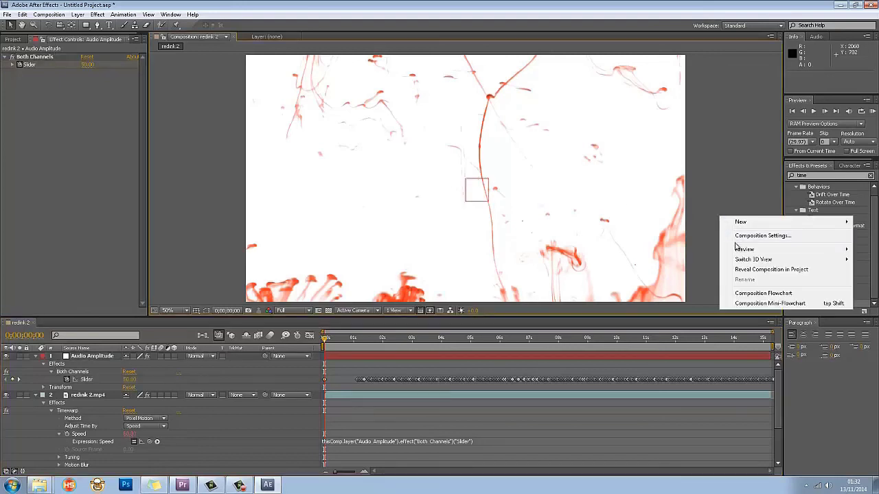
mouse_move(741, 250)
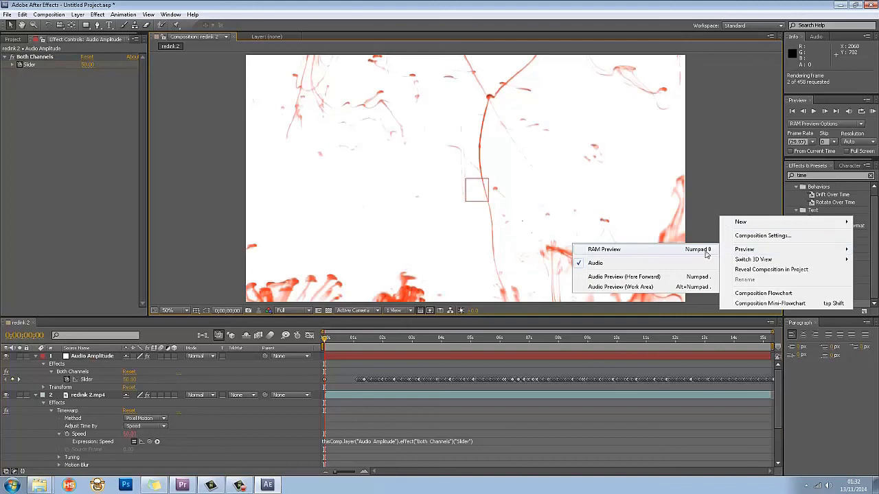
click(706, 251)
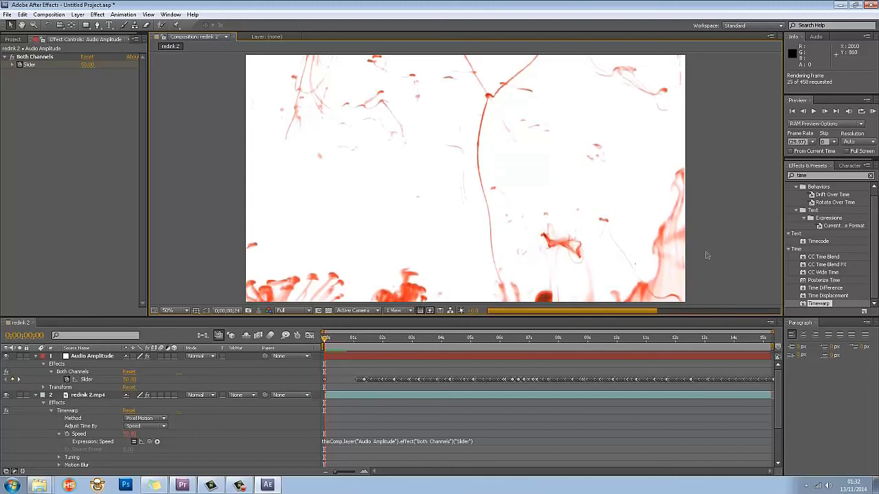
key(space)
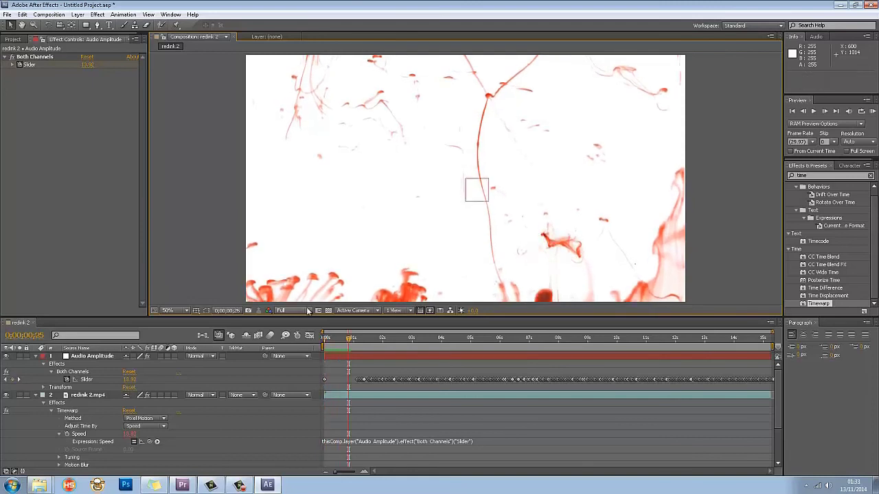
Step: Reduce the composition preview resolution to Quarter, run a RAM preview, and stop it
click(308, 311)
click(304, 360)
right_click(773, 210)
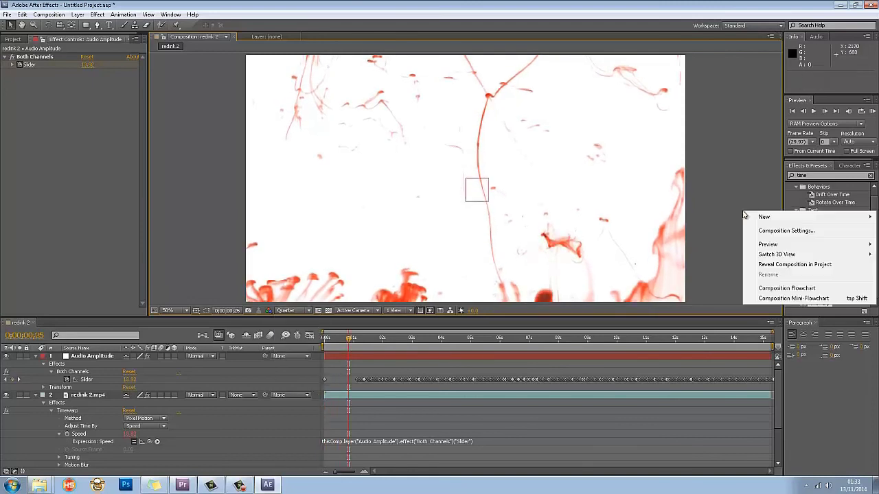
mouse_move(759, 243)
click(712, 246)
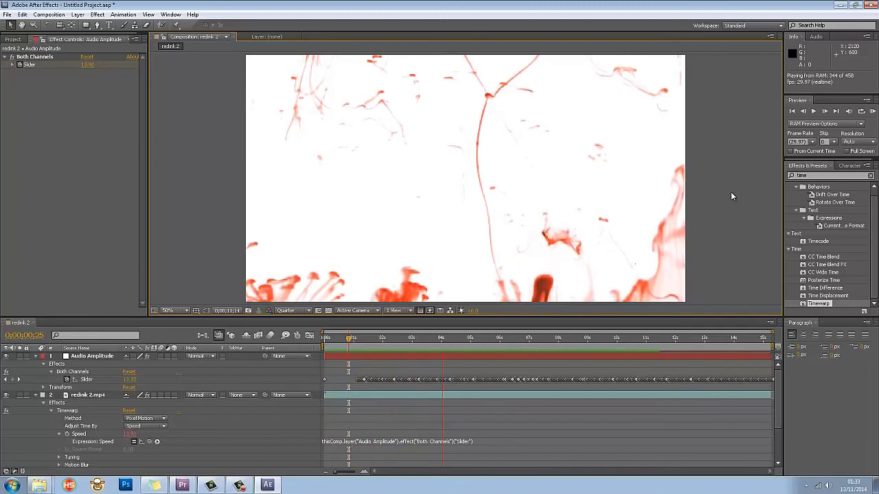
key(space)
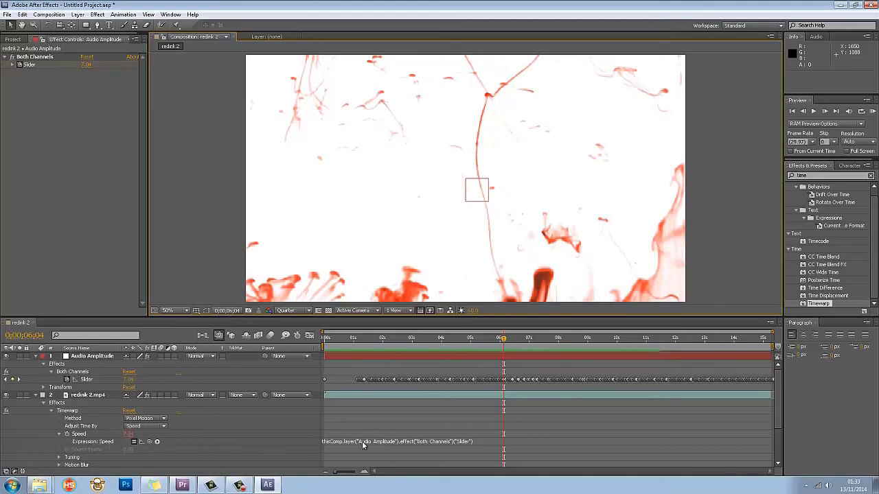
Step: Append *10 to the Timewarp Speed expression to multiply the Both Channels Slider value by 10
mouse_move(370, 381)
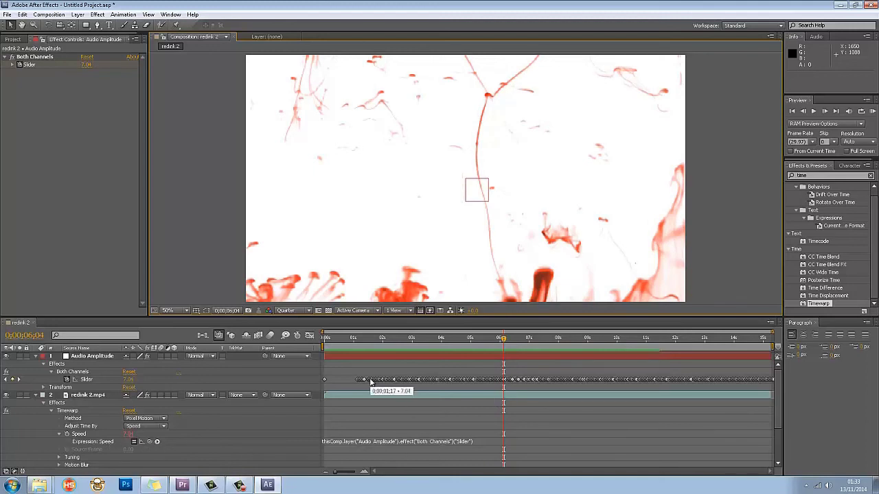
click(474, 443)
click(476, 442)
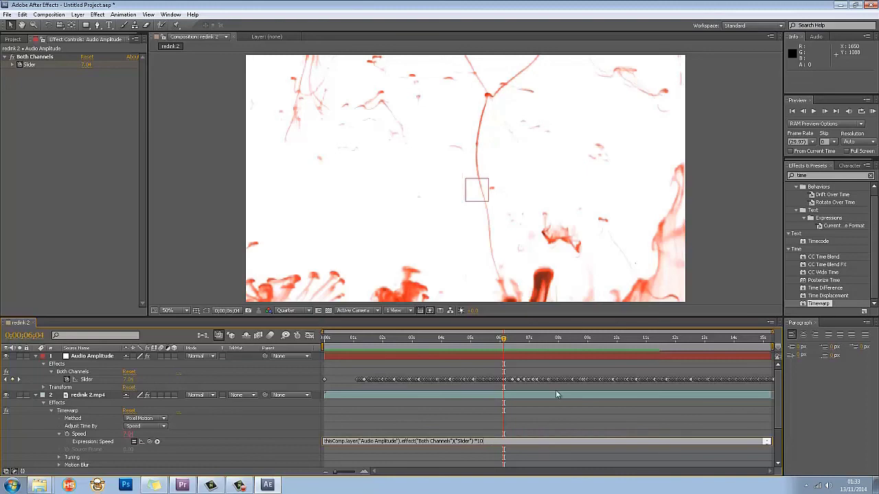
click(507, 341)
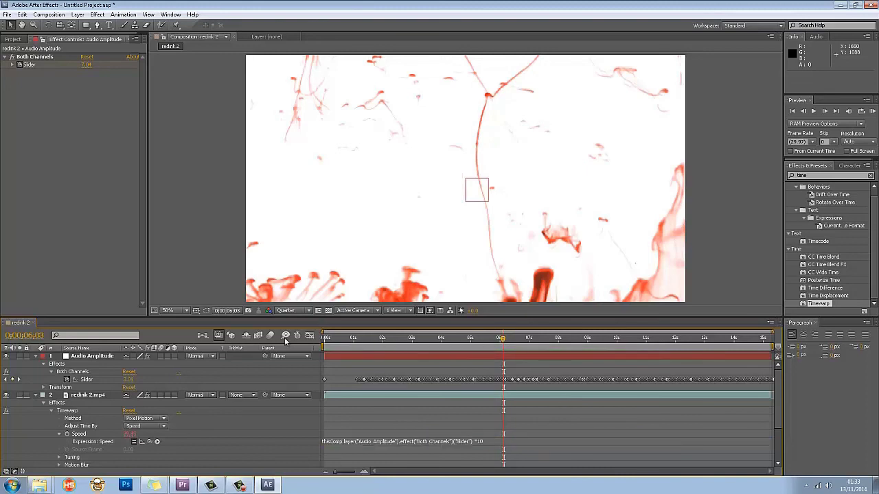
Step: Run a RAM preview of the composition from its start to watch the multiplied Timewarp speed reaction, and replay it
key(Home)
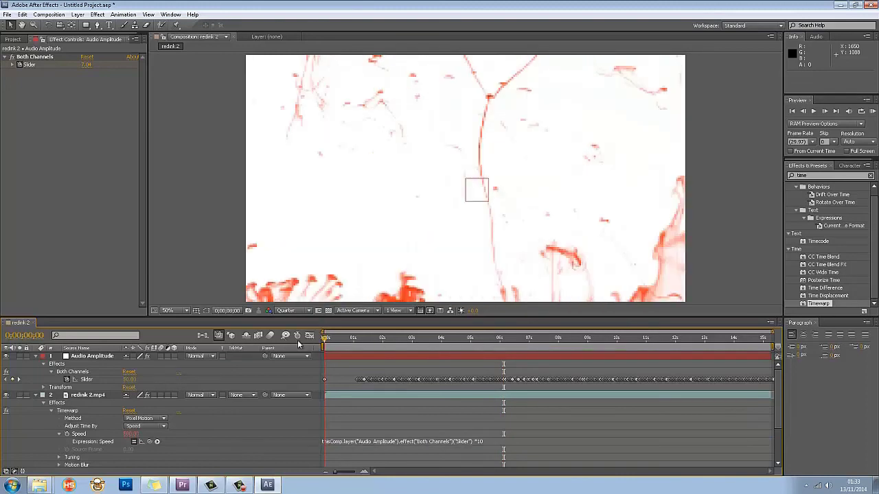
right_click(732, 241)
click(299, 314)
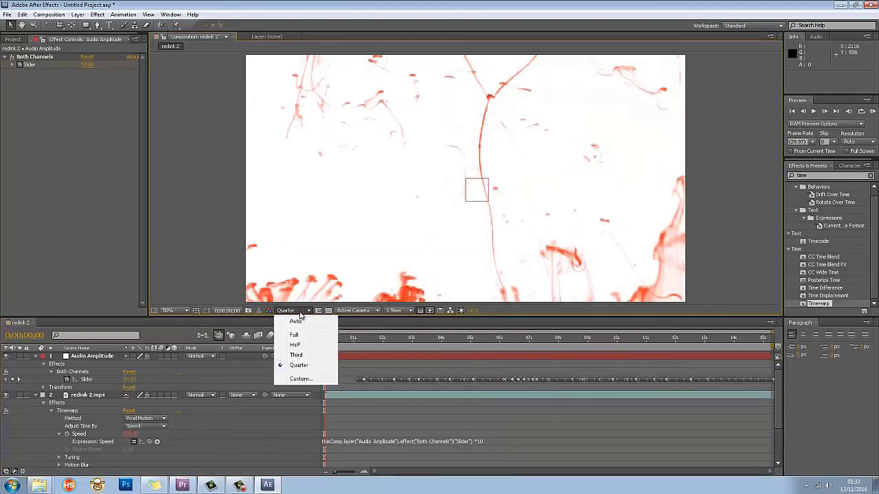
right_click(705, 254)
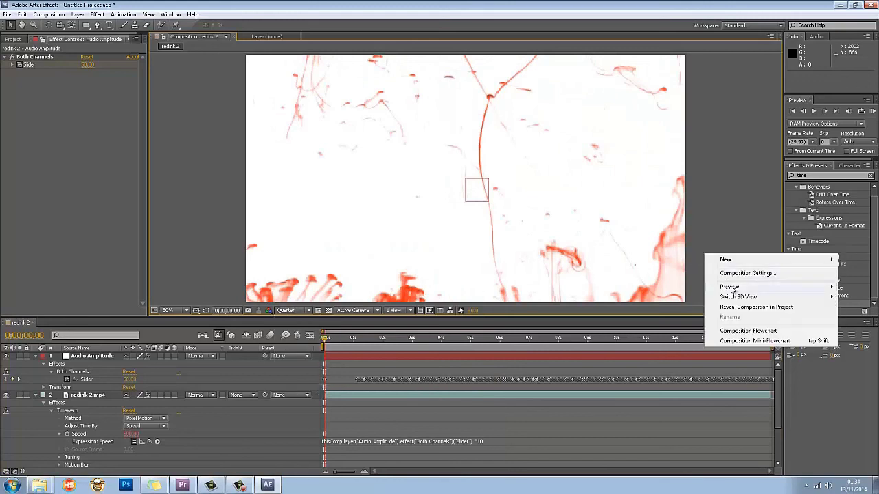
mouse_move(727, 287)
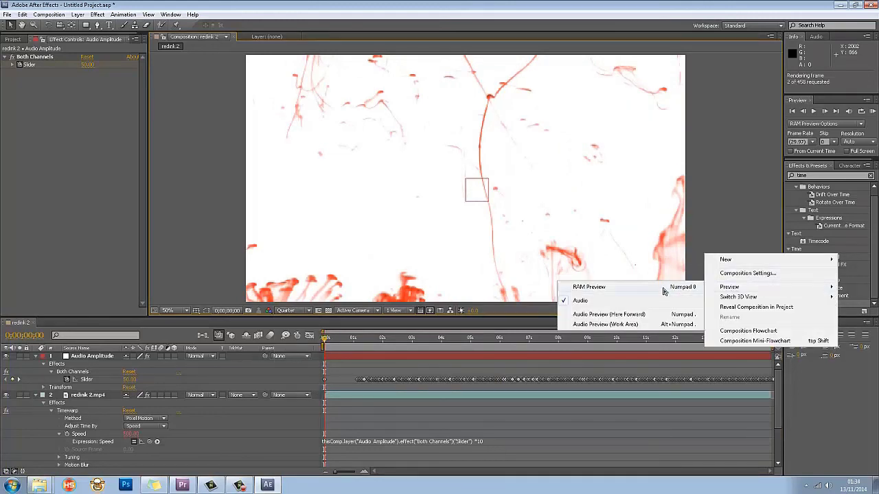
click(661, 288)
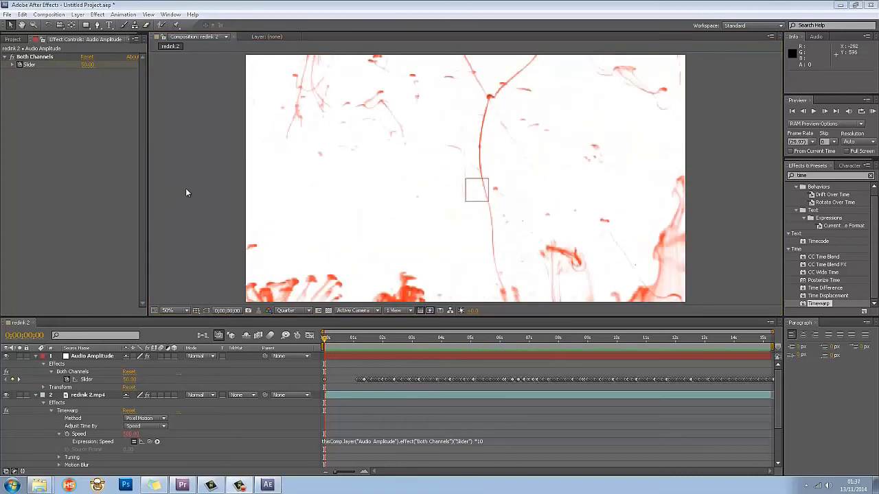
right_click(186, 188)
mouse_move(279, 221)
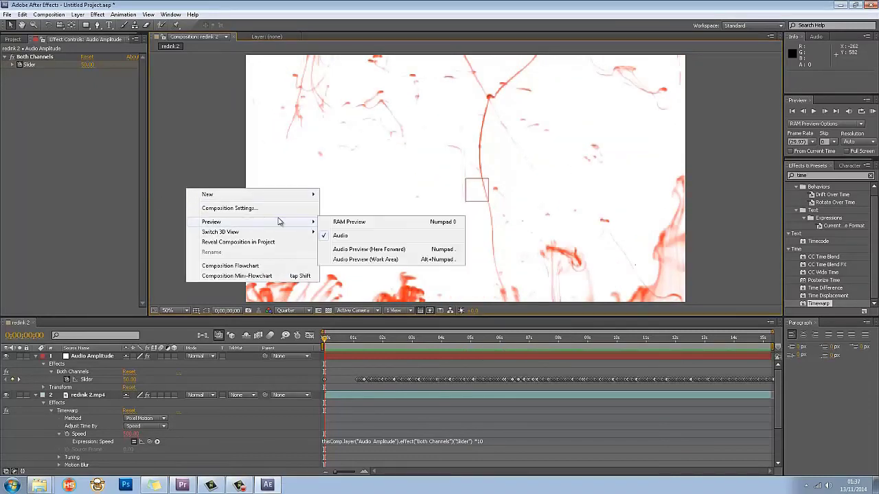
click(344, 222)
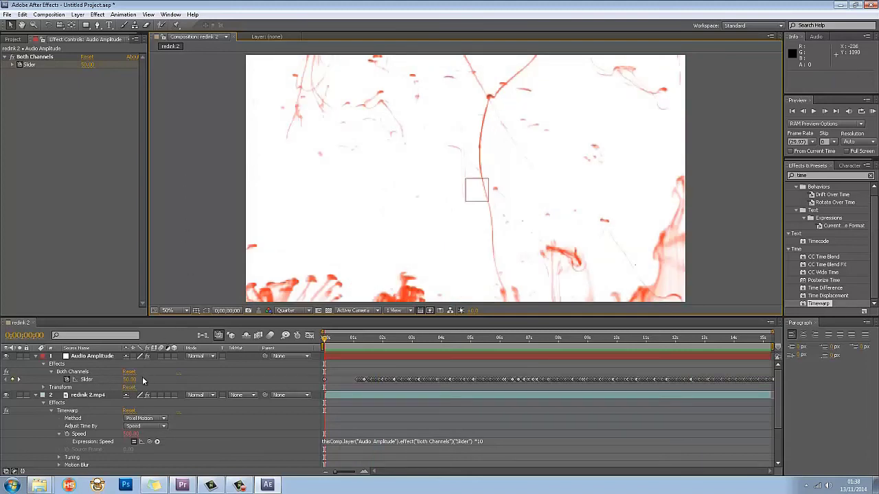
Step: Show the Audio Amplitude Slider curve as a graph and lower its bottom row of keyframes to about -65
click(97, 380)
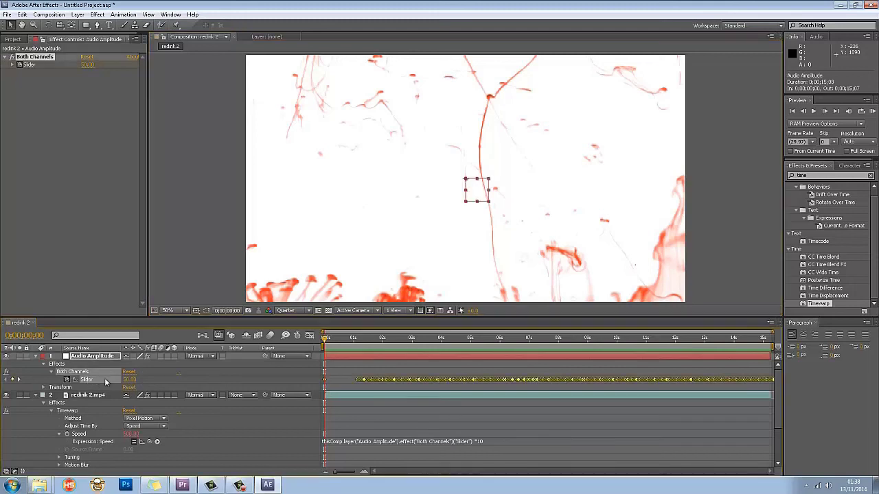
click(309, 336)
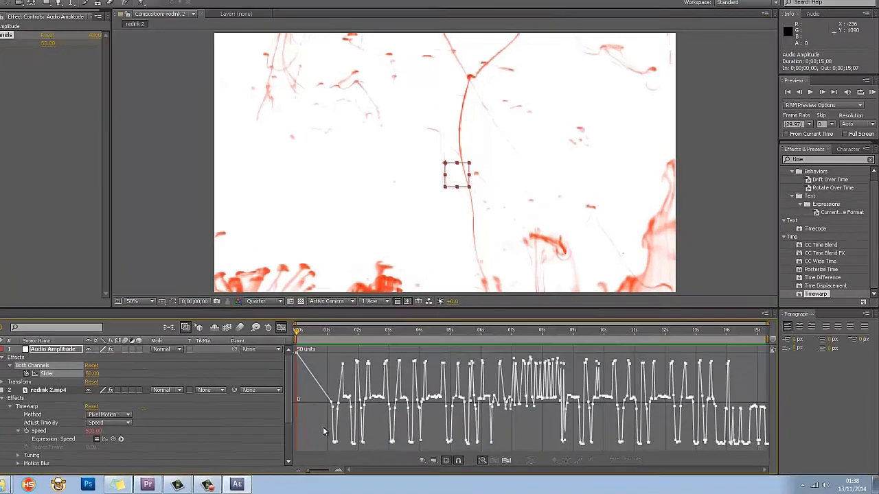
drag(350, 429, 785, 434)
drag(736, 412, 736, 412)
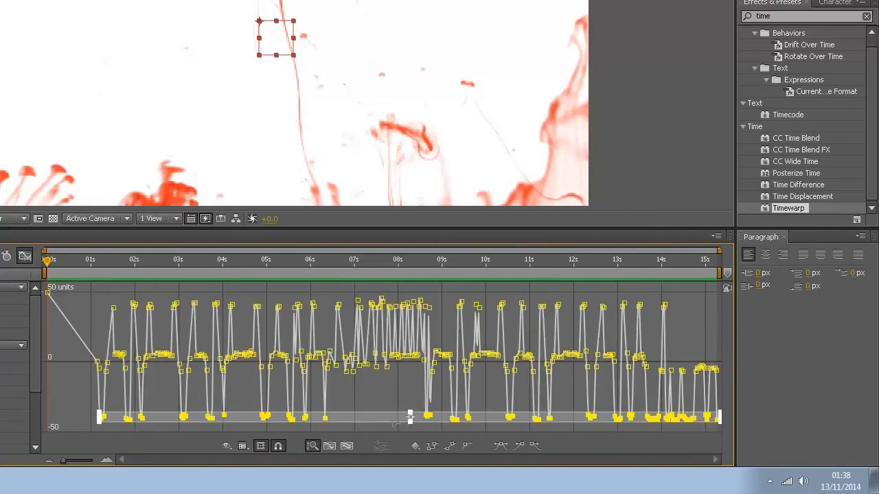
drag(392, 420, 390, 436)
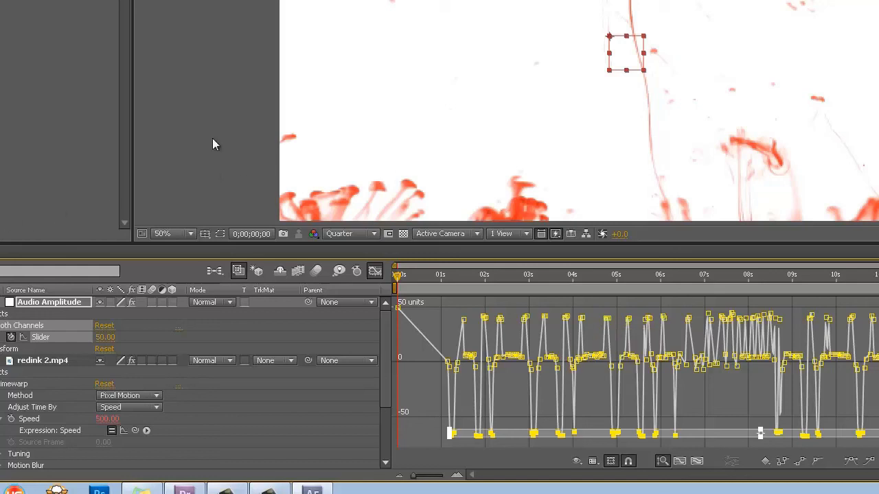
Step: Find the Color Balance (HLS) effect, return to the layer bar view, and apply the effect to the redink 2.mp4 layer
click(44, 362)
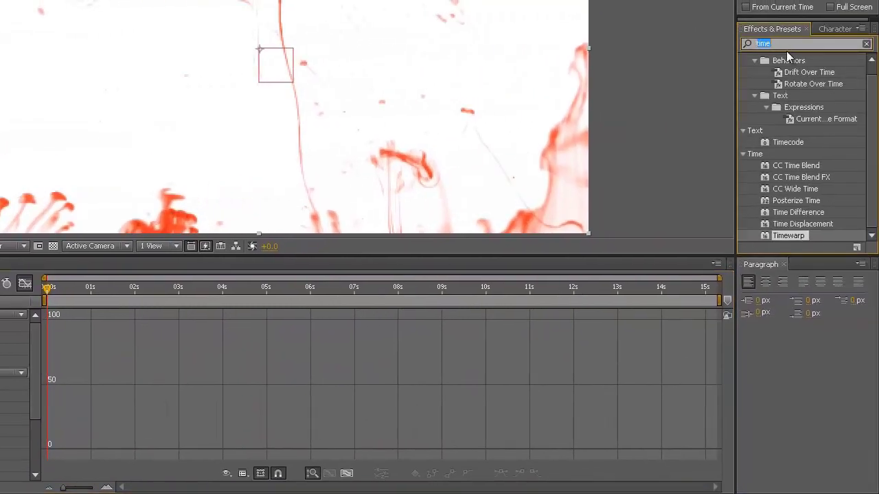
text(hue)
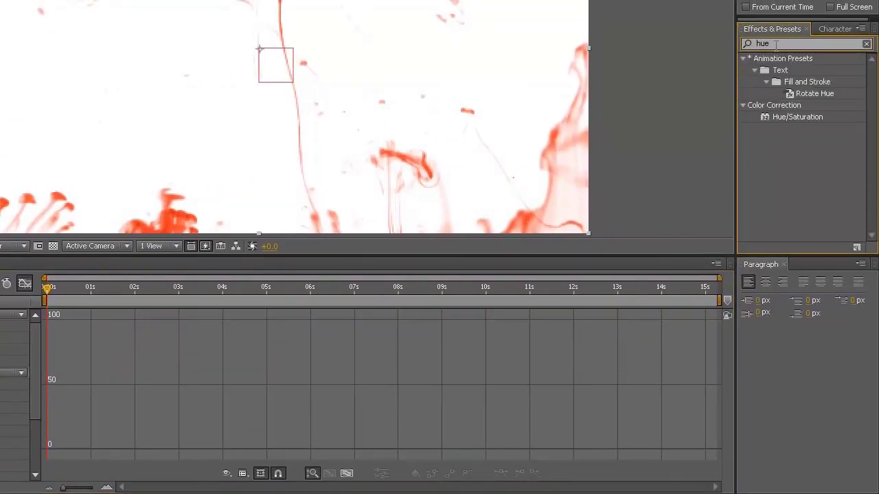
drag(776, 46, 754, 47)
text(color)
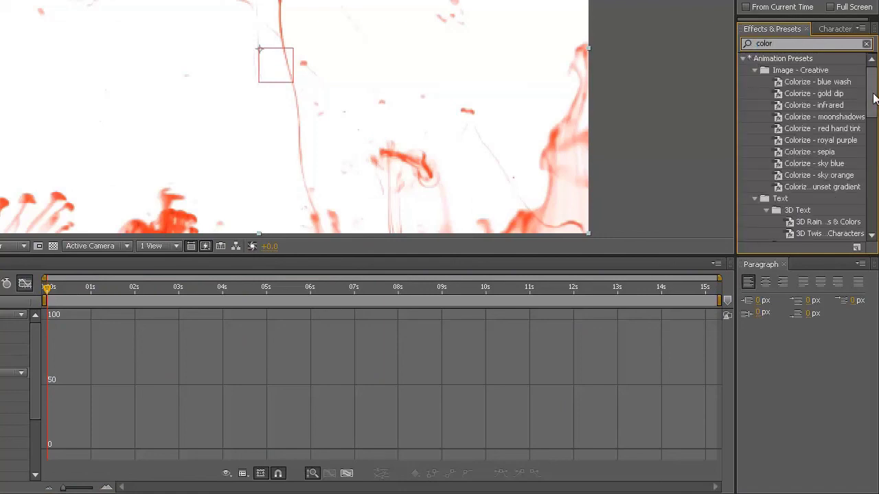
drag(874, 98, 870, 181)
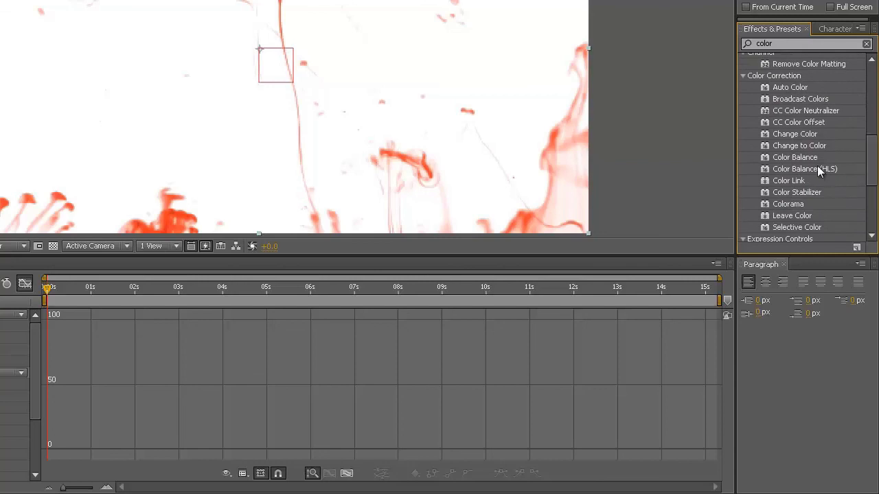
click(818, 171)
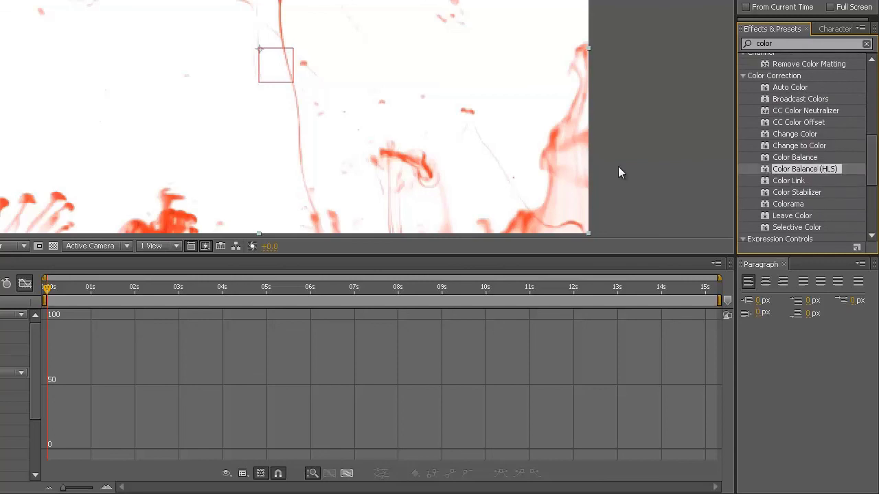
click(24, 283)
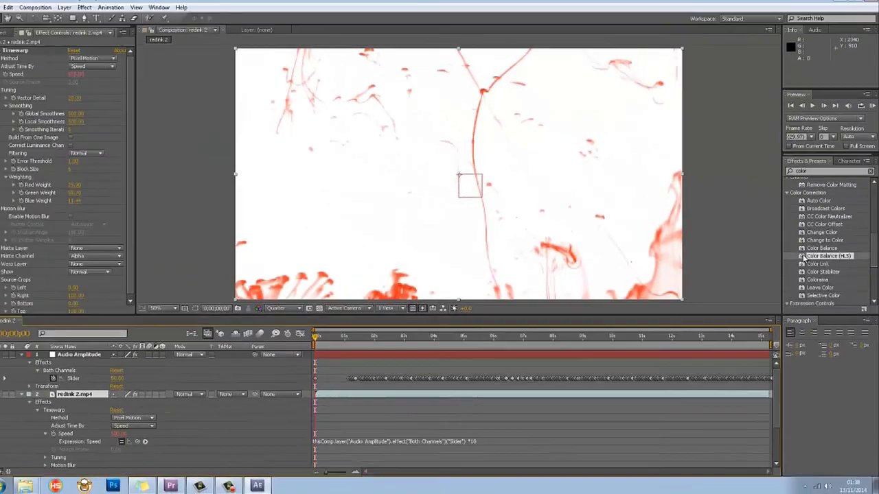
drag(789, 214, 335, 396)
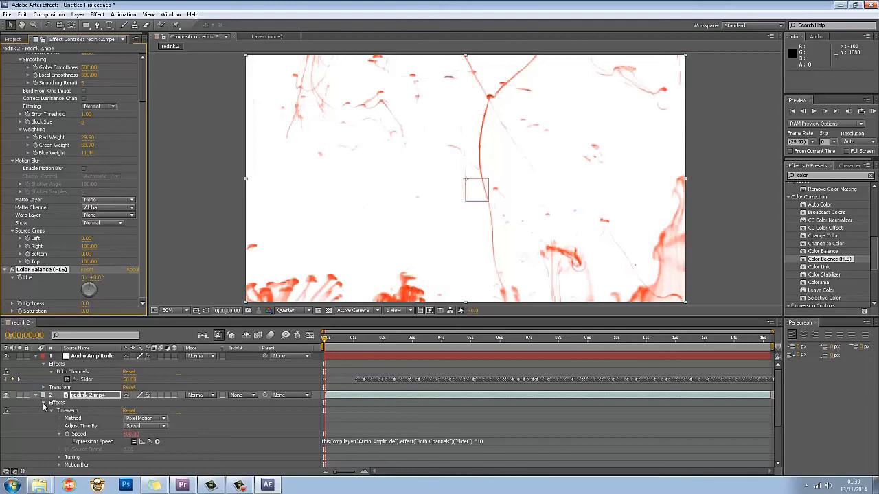
Step: Add an expression to the Color Balance (HLS) Hue that links it to the Audio Amplitude Both Channels Slider
scroll(44, 412, down, 3)
click(50, 447)
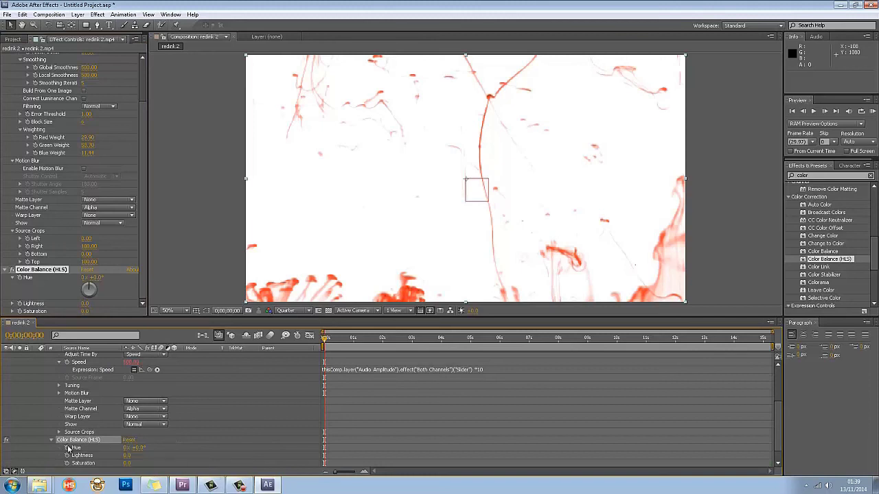
alt+click(67, 448)
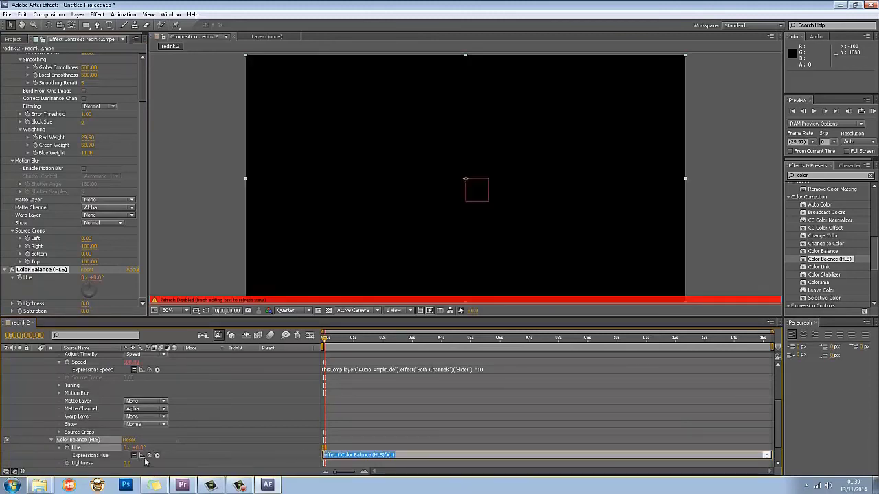
drag(142, 455, 84, 381)
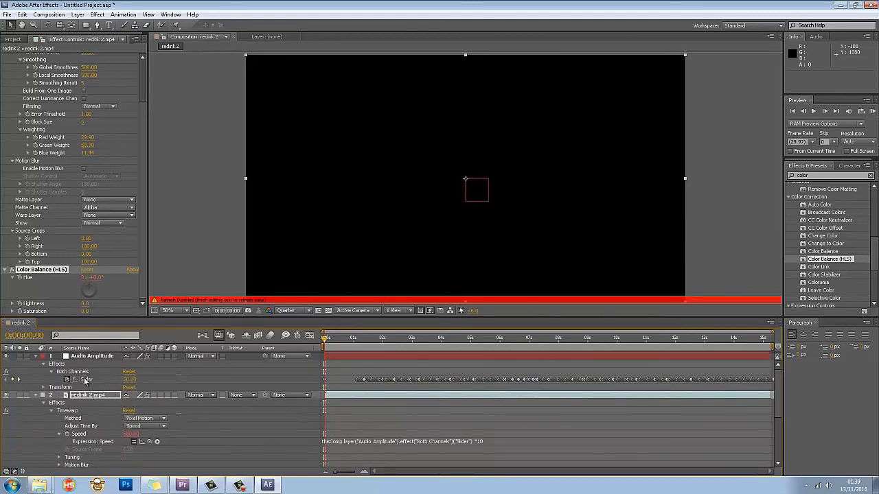
Step: Run a RAM preview of the composition with the audio-linked Hue, and stop the playback
right_click(182, 211)
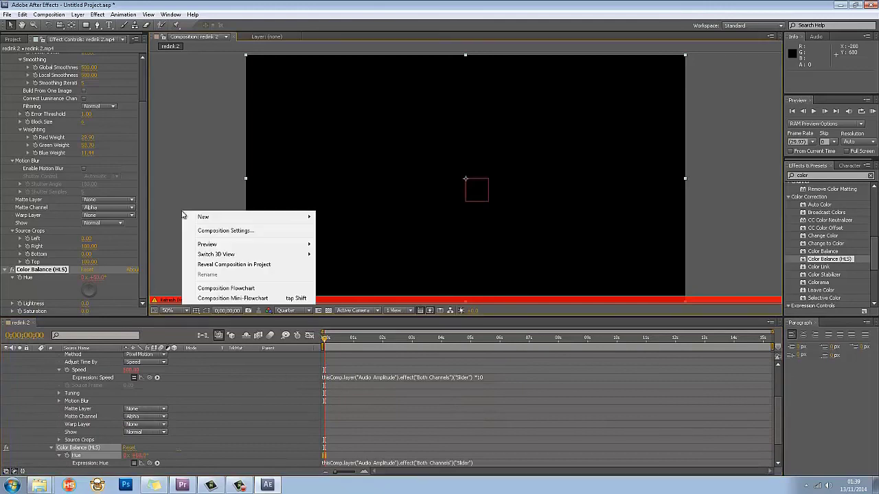
mouse_move(254, 246)
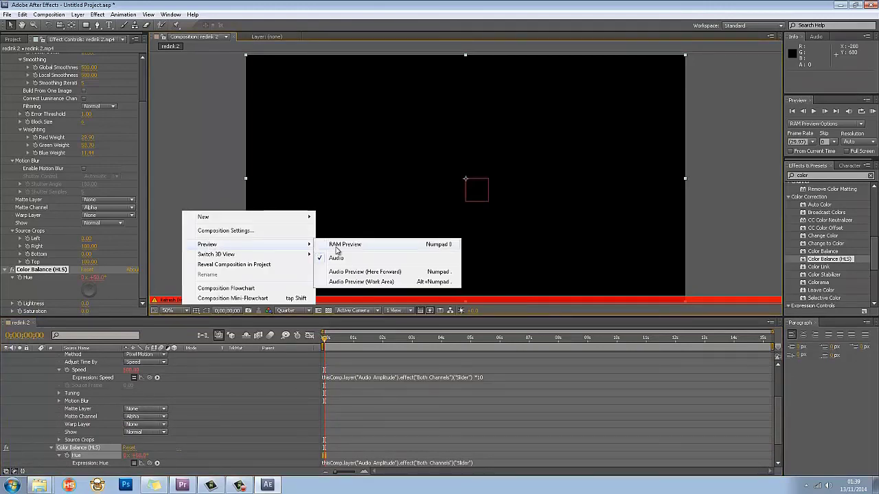
click(337, 245)
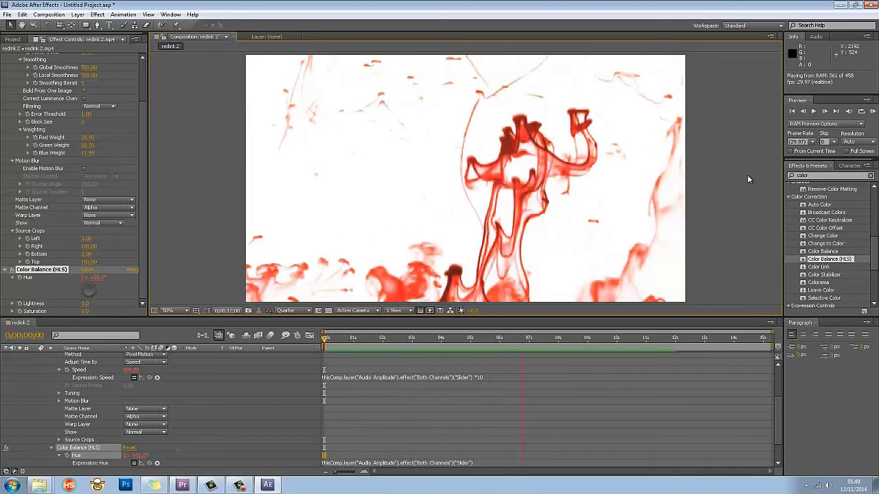
key(space)
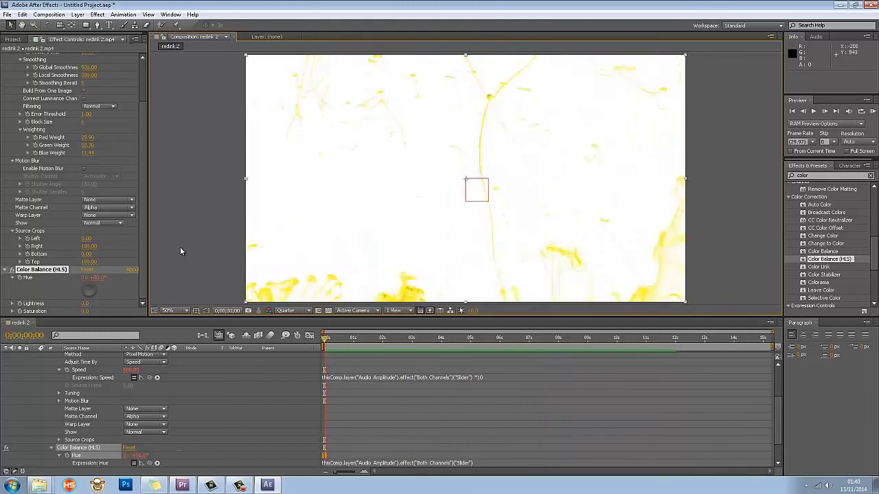
Step: Open the Color Balance (HLS) Hue expression on redink 2.mp4 for editing at its end
scroll(474, 432, down, 2)
click(477, 432)
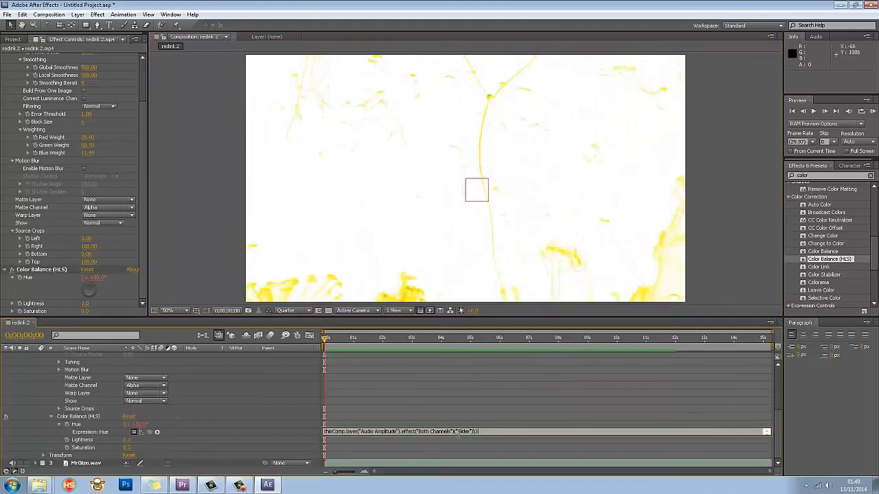